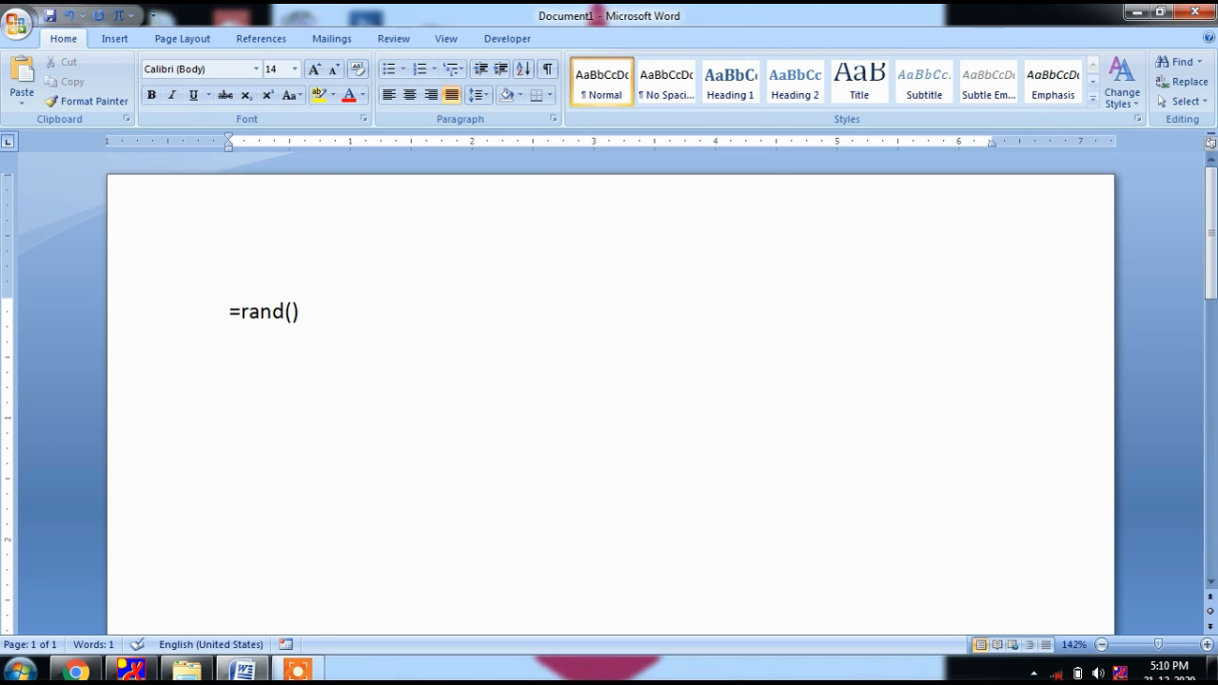
- Generate sample paragraphs from the =rand() formula and look through the generated text
key("Return")
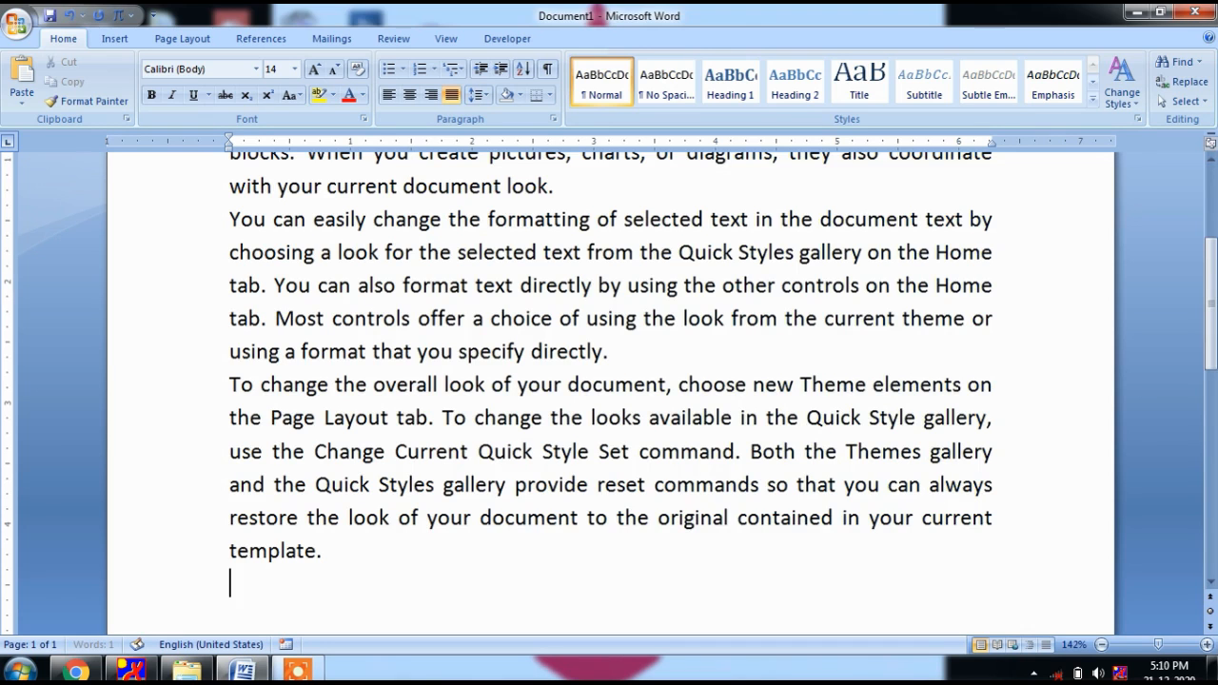
scroll(330, 299, "up", 3)
scroll(729, 375, "down", 6)
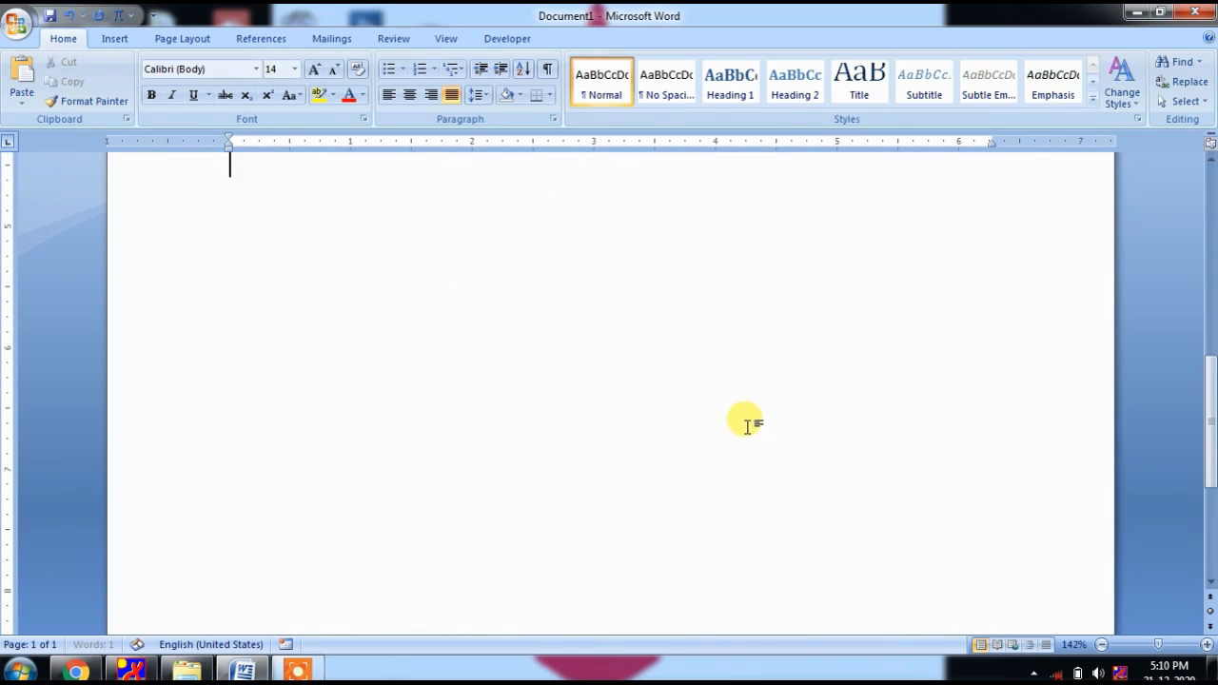
scroll(758, 460, "up", 9)
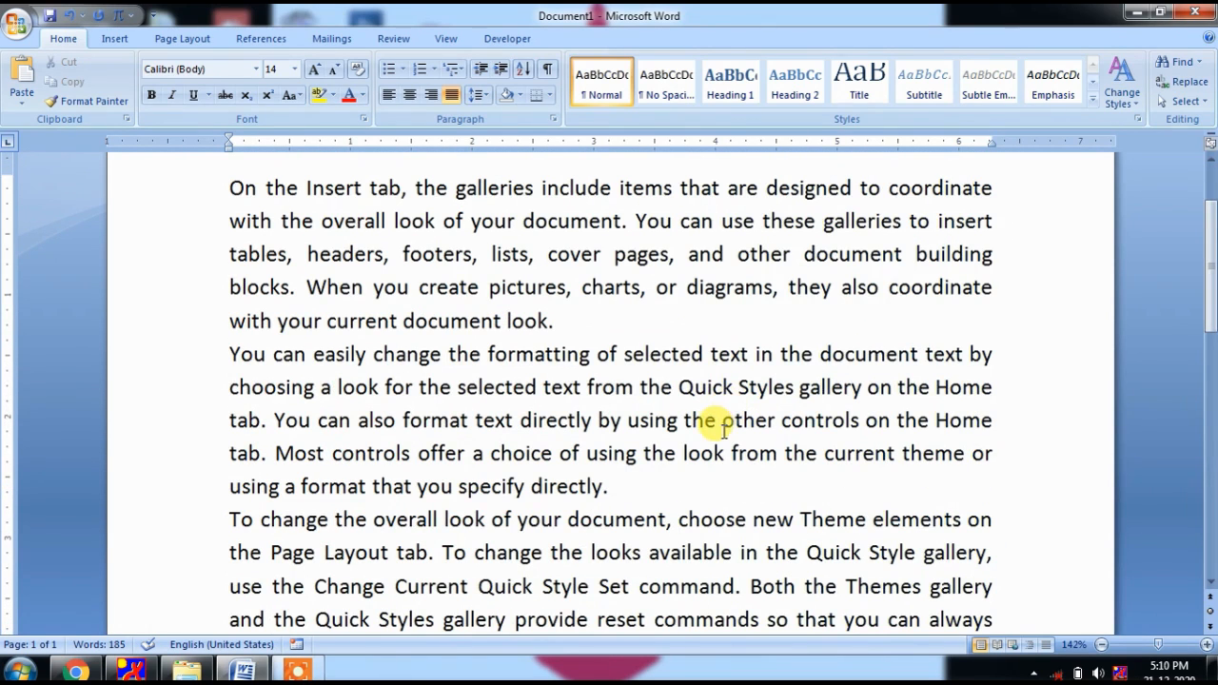
scroll(724, 434, "down", 4)
scroll(701, 383, "up", 8)
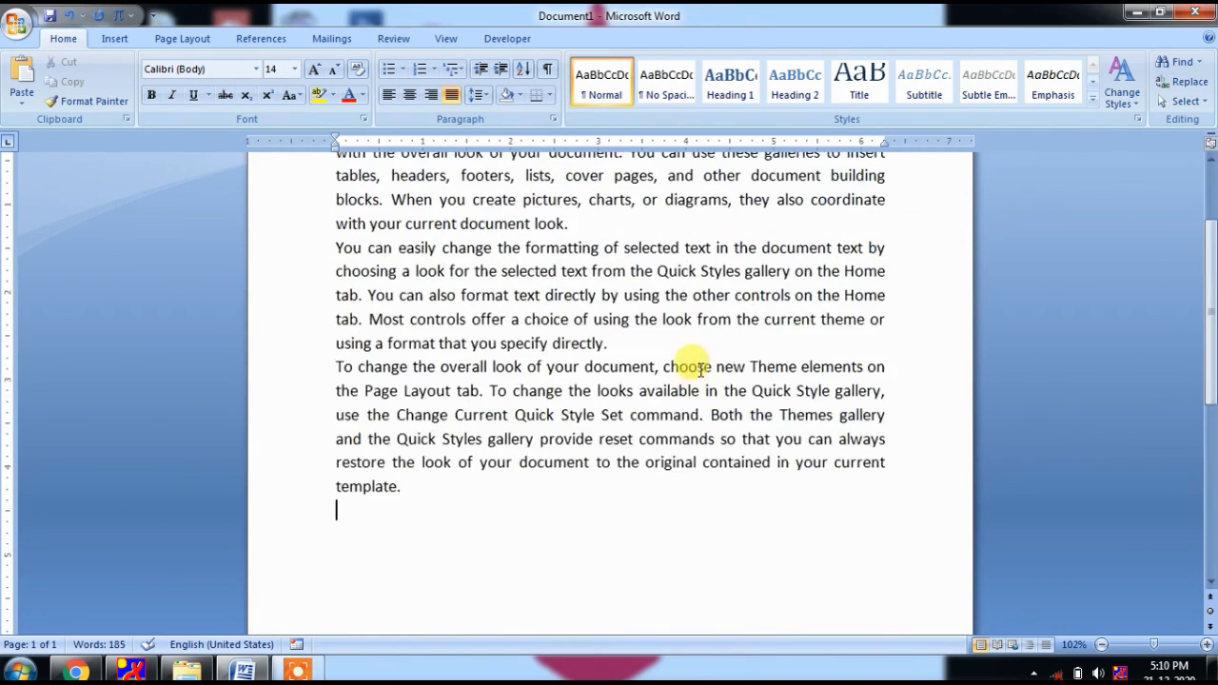
scroll(701, 372, "up", 2)
scroll(679, 435, "down", 3)
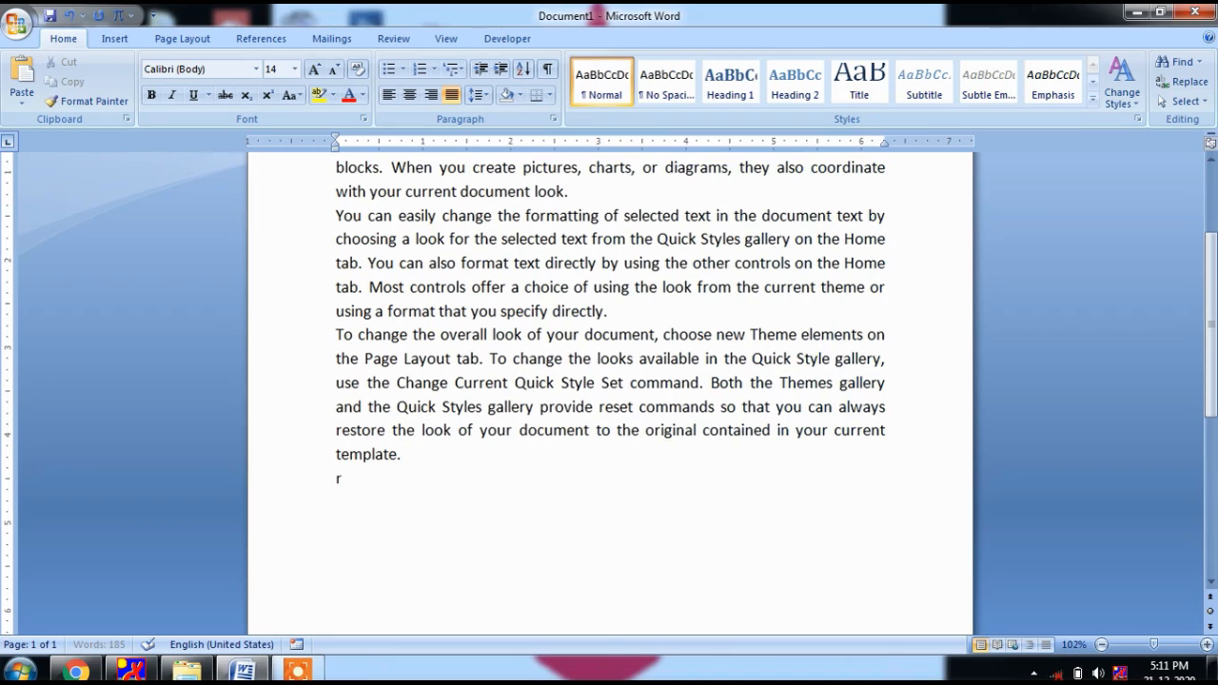
type("ran")
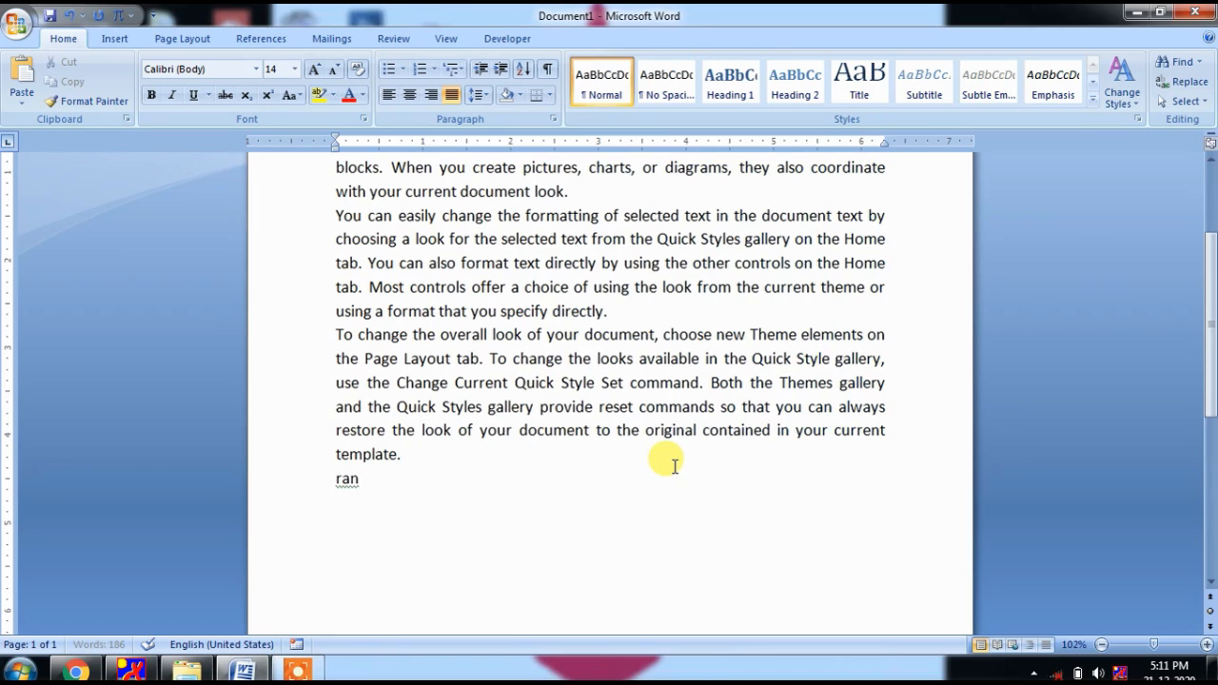
key("BackSpace")
key("BackSpace")
key("BackSpace")
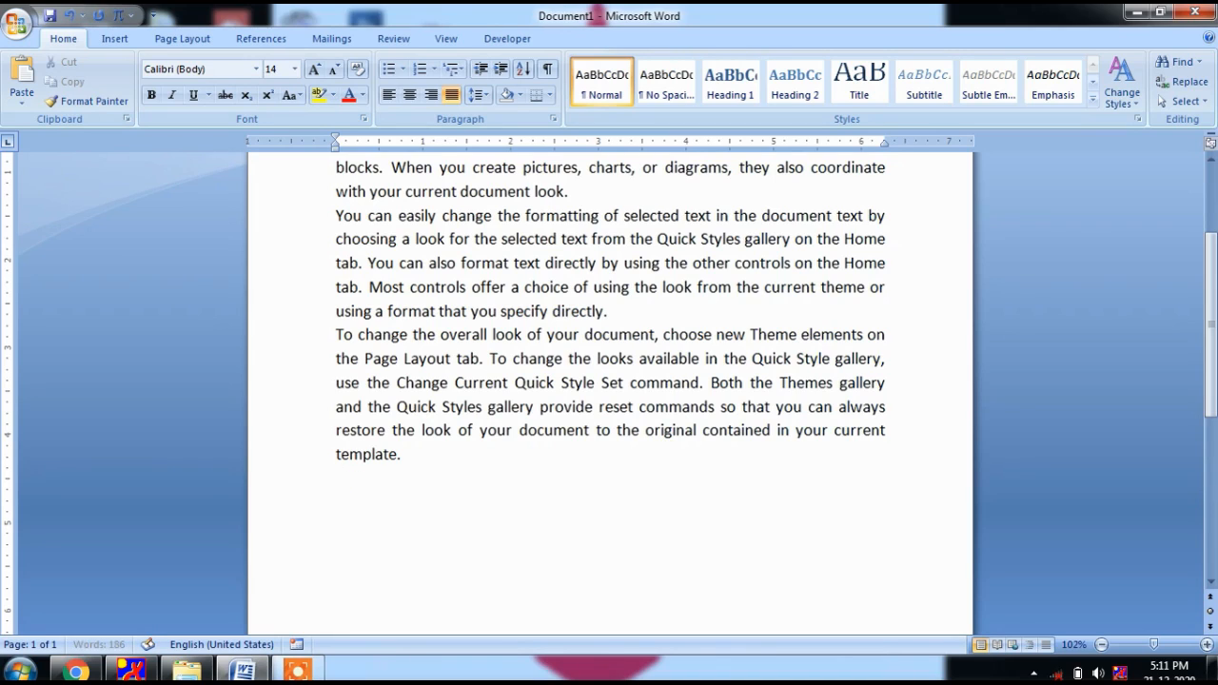
- Generate two more sample paragraphs of six sentences each below the existing text with =rand(2,6)
type("=raand")
key("BackSpace")
key("BackSpace")
key("BackSpace")
type("nd")
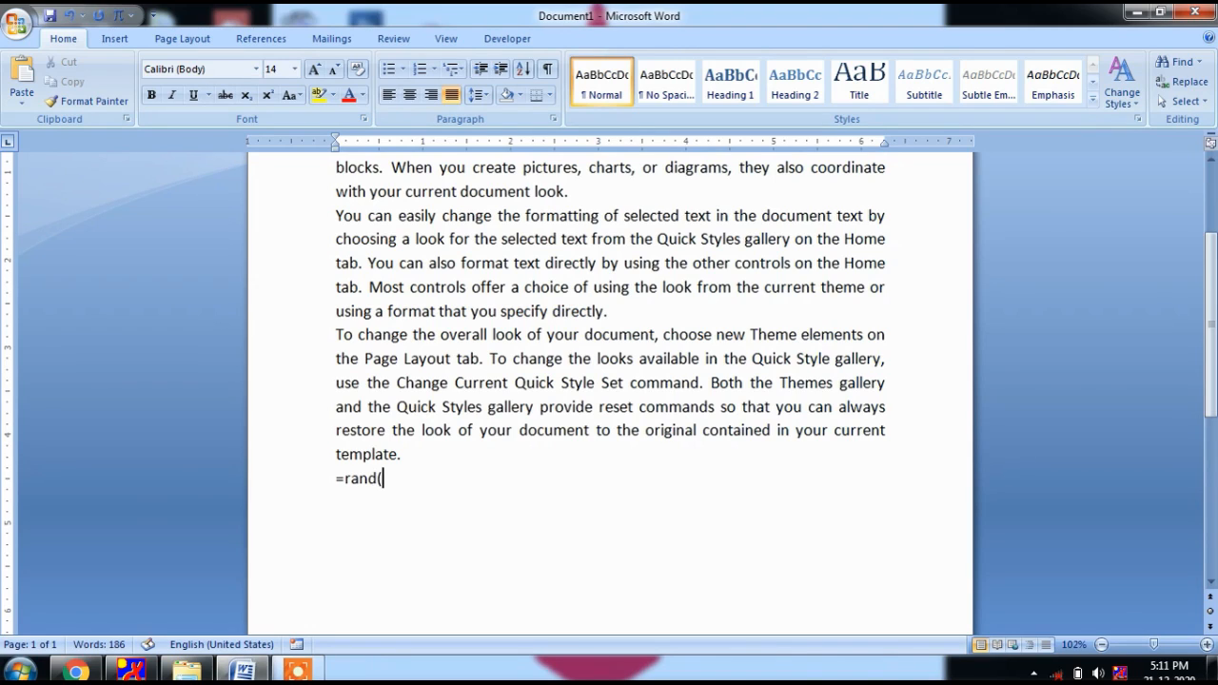
type("(")
type("2,6)")
key("Return")
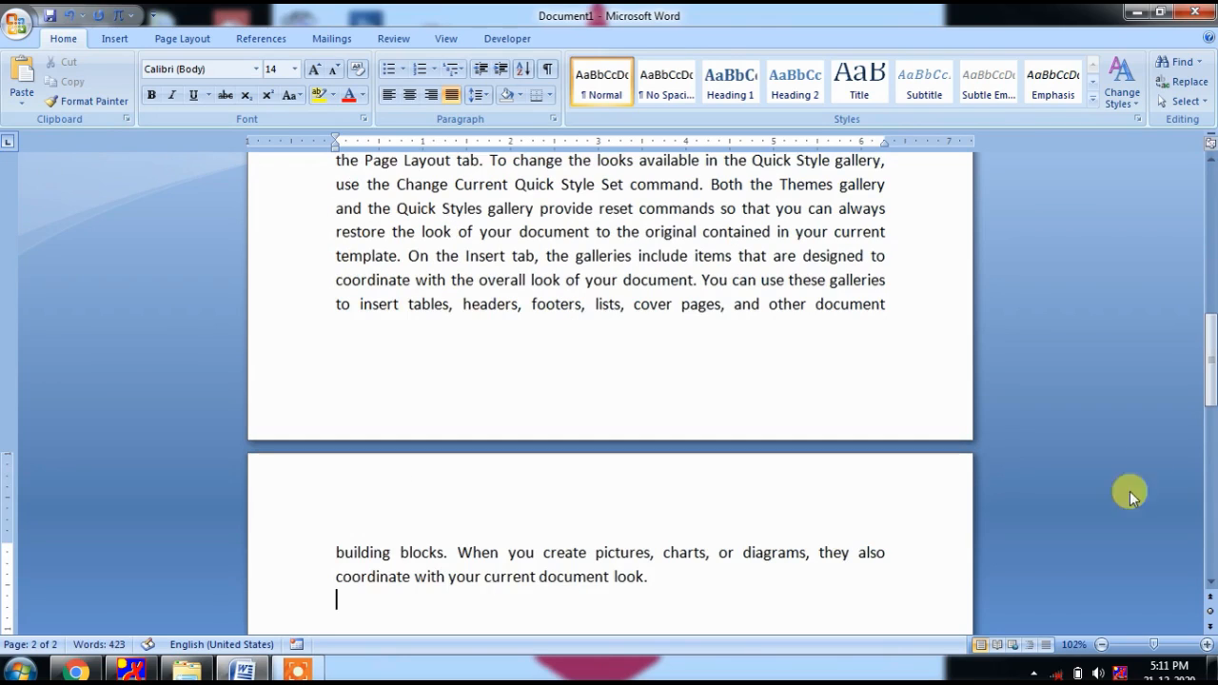
- Insert a blank line after the first paragraph, which ends with "current document look."
scroll(1146, 462, "up", 3)
scroll(443, 350, "up", 2)
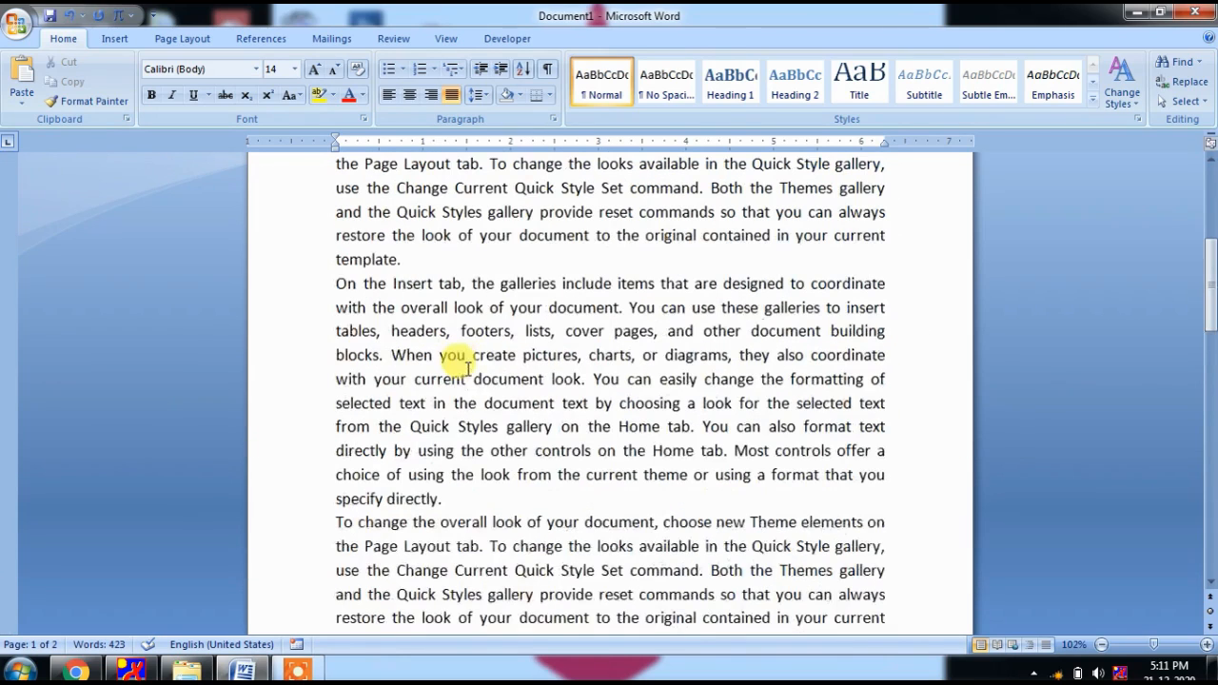
scroll(510, 339, "up", 4)
scroll(510, 340, "down", 1)
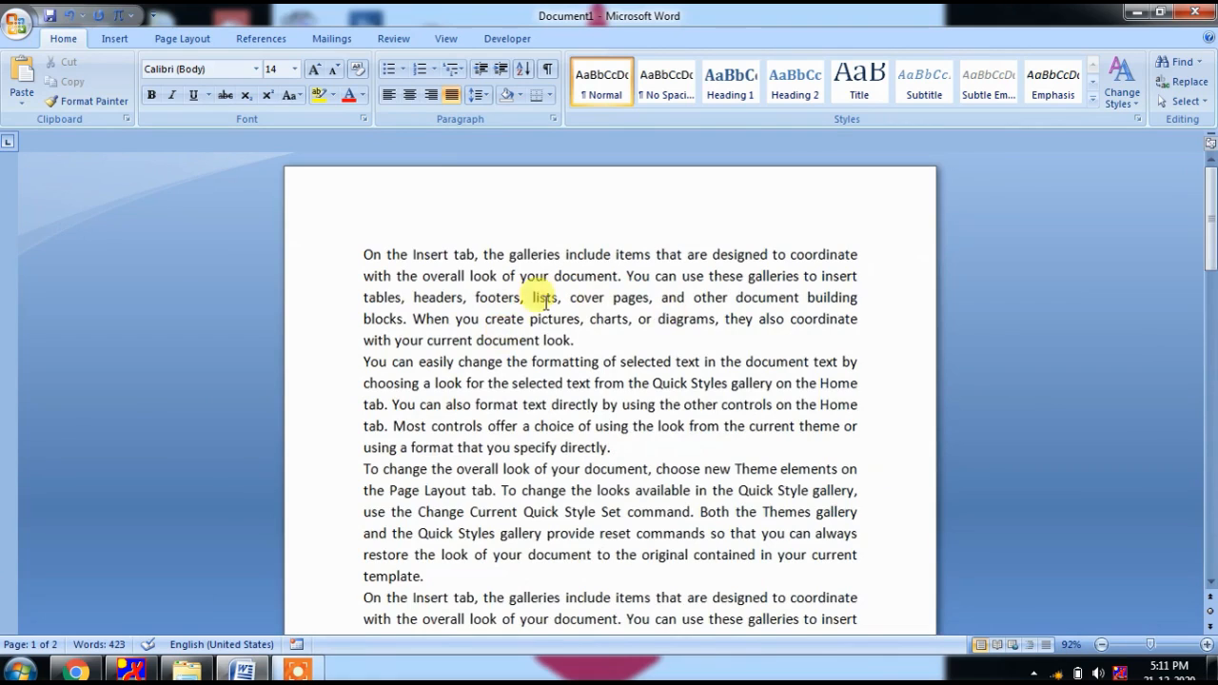
scroll(453, 331, "up", 2)
left_click(618, 383)
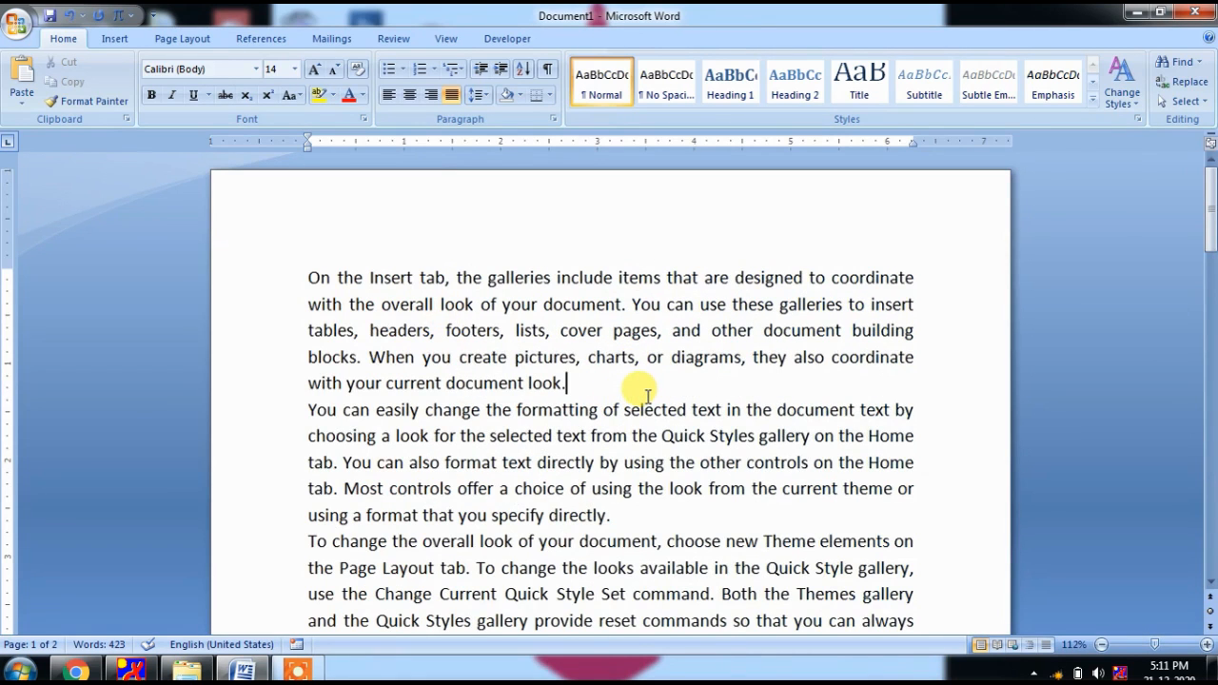
key("Return")
- Add blank lines after the second and third paragraphs to separate them from the text that follows
scroll(578, 466, "down", 1)
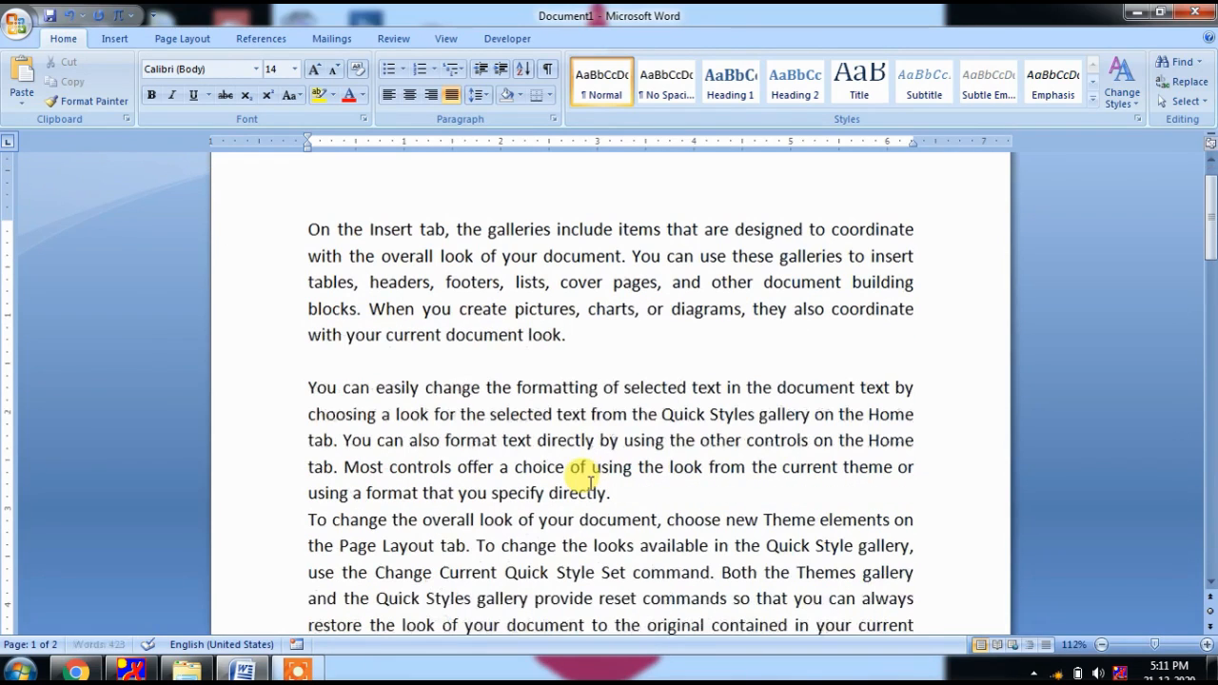
left_click(628, 492)
key("Return")
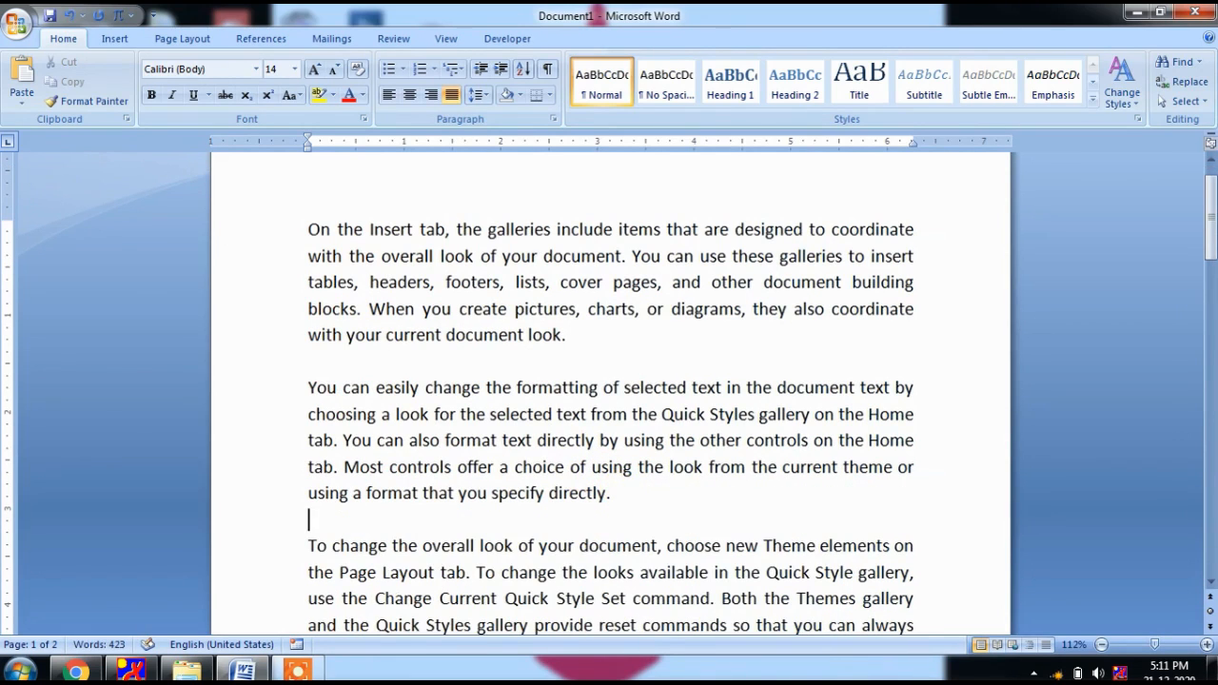
scroll(672, 411, "down", 3)
left_click(421, 535)
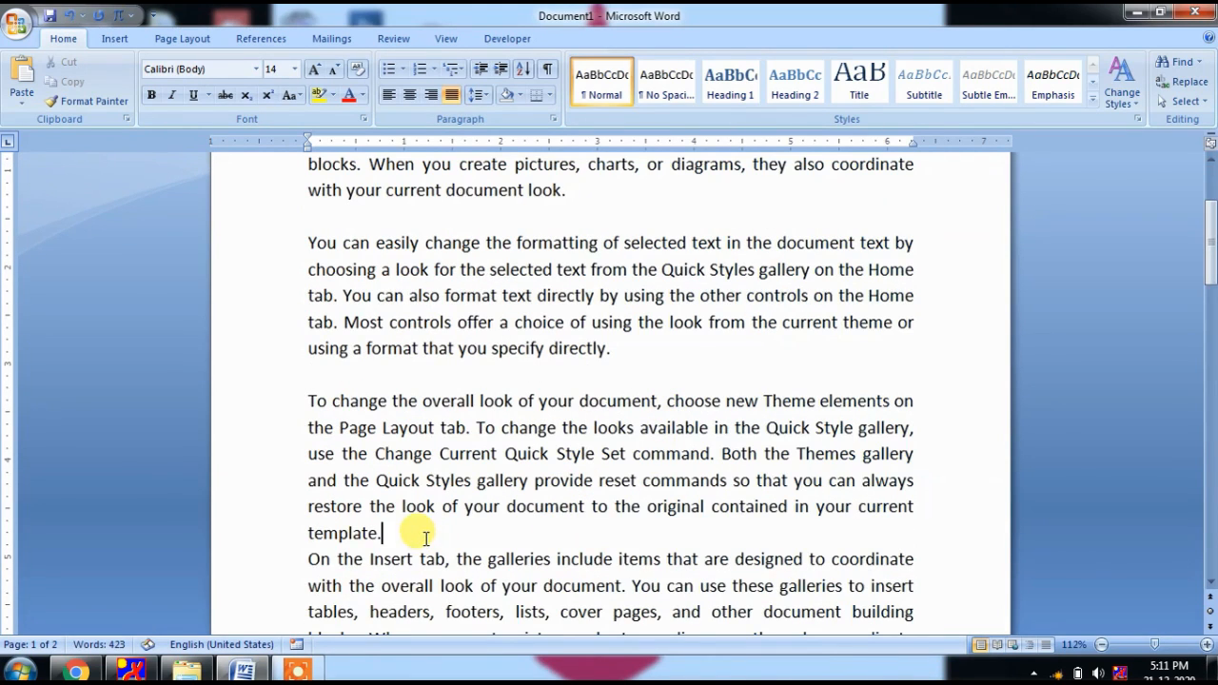
key("Return")
- Insert a blank line after the fourth paragraph and place the cursor on an empty line below the last paragraph
scroll(422, 558, "down", 4)
scroll(701, 562, "down", 3)
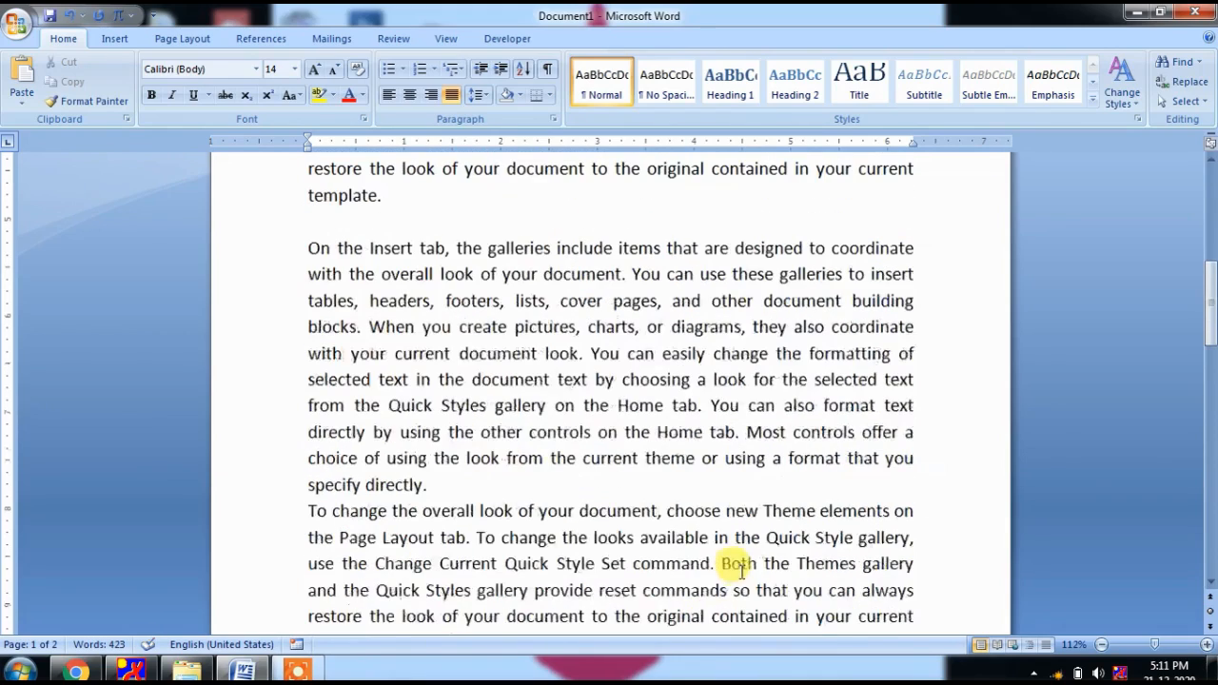
left_click(507, 488)
key("Return")
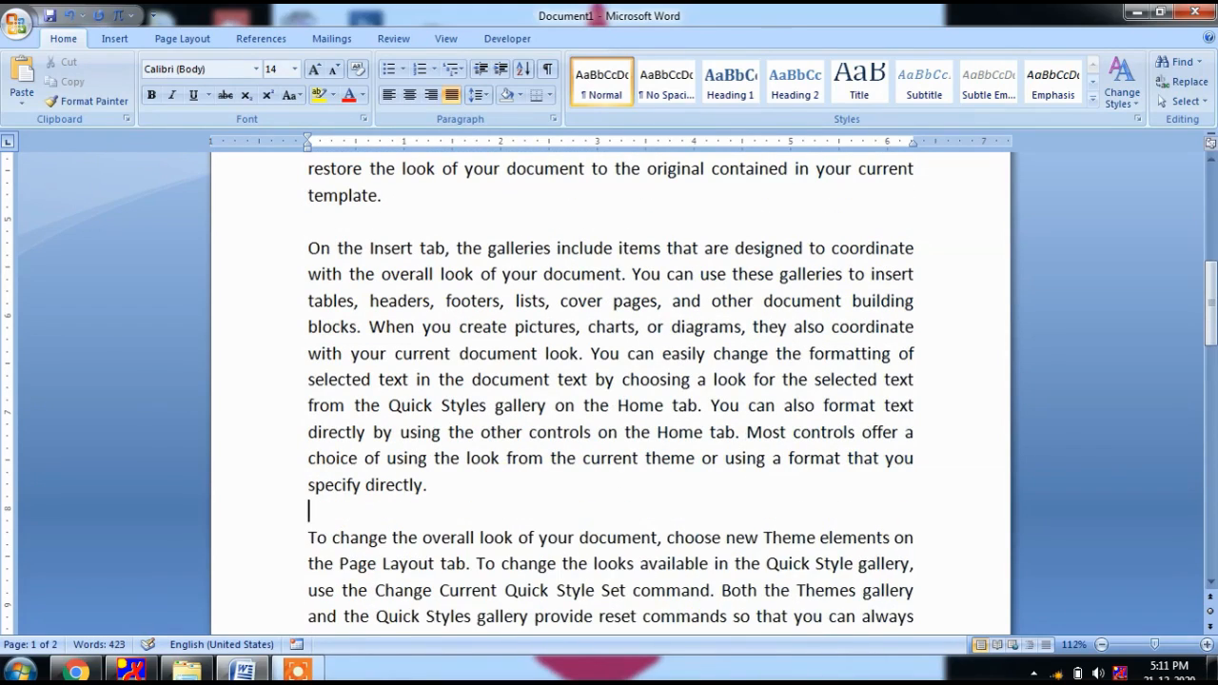
scroll(507, 491, "down", 3)
scroll(507, 491, "down", 9)
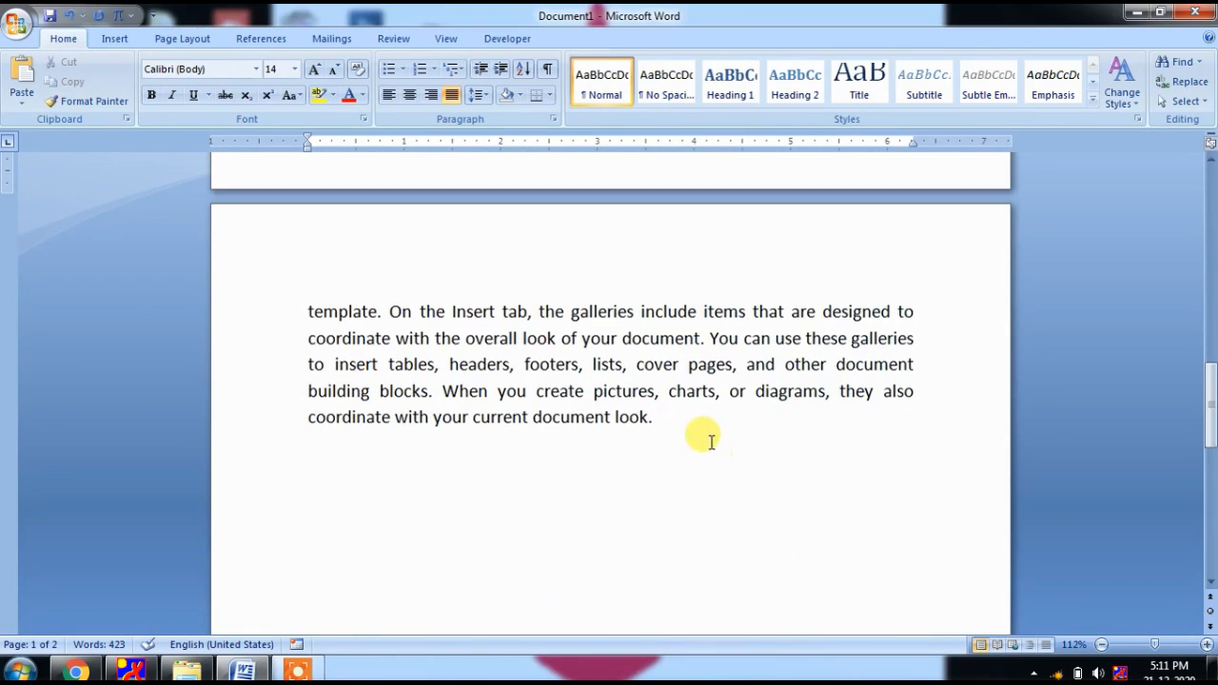
left_click(704, 431)
key("Return")
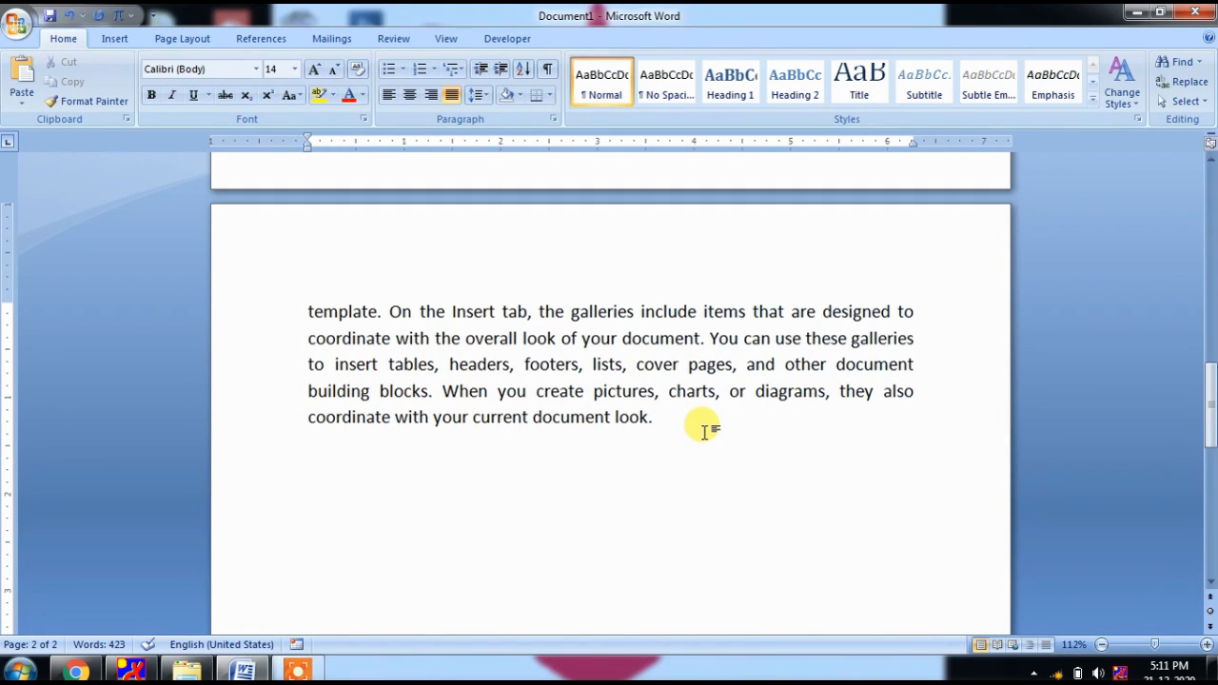
scroll(680, 414, "up", 2)
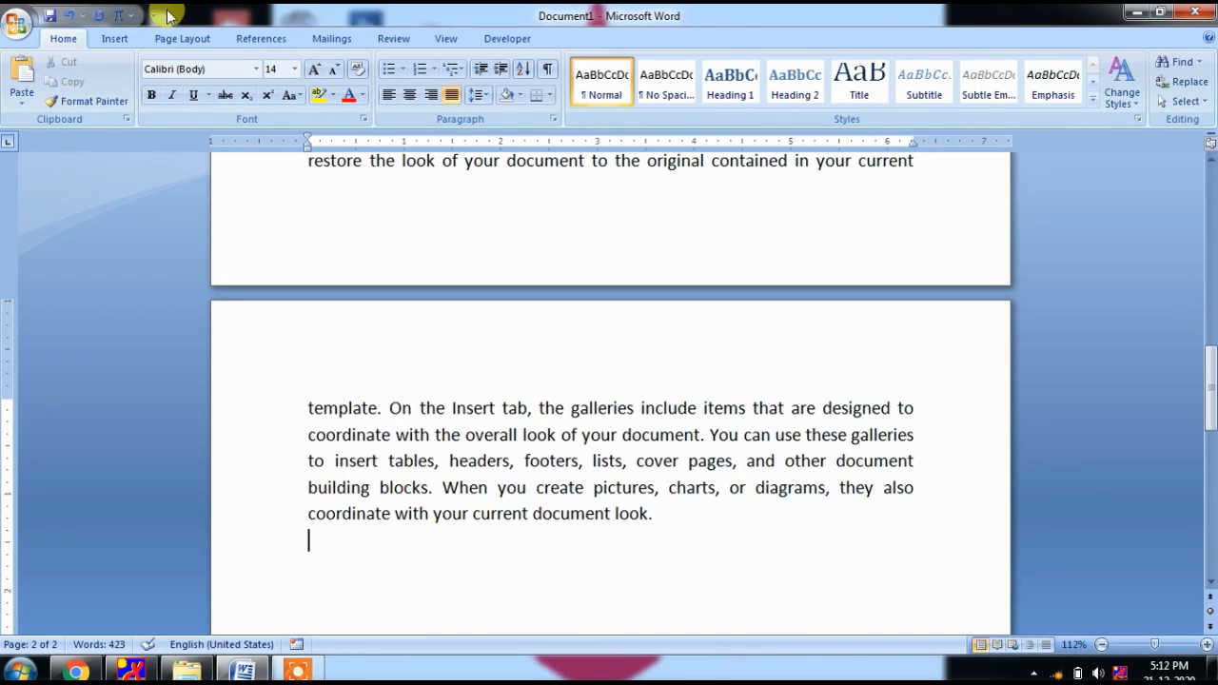
left_click(114, 38)
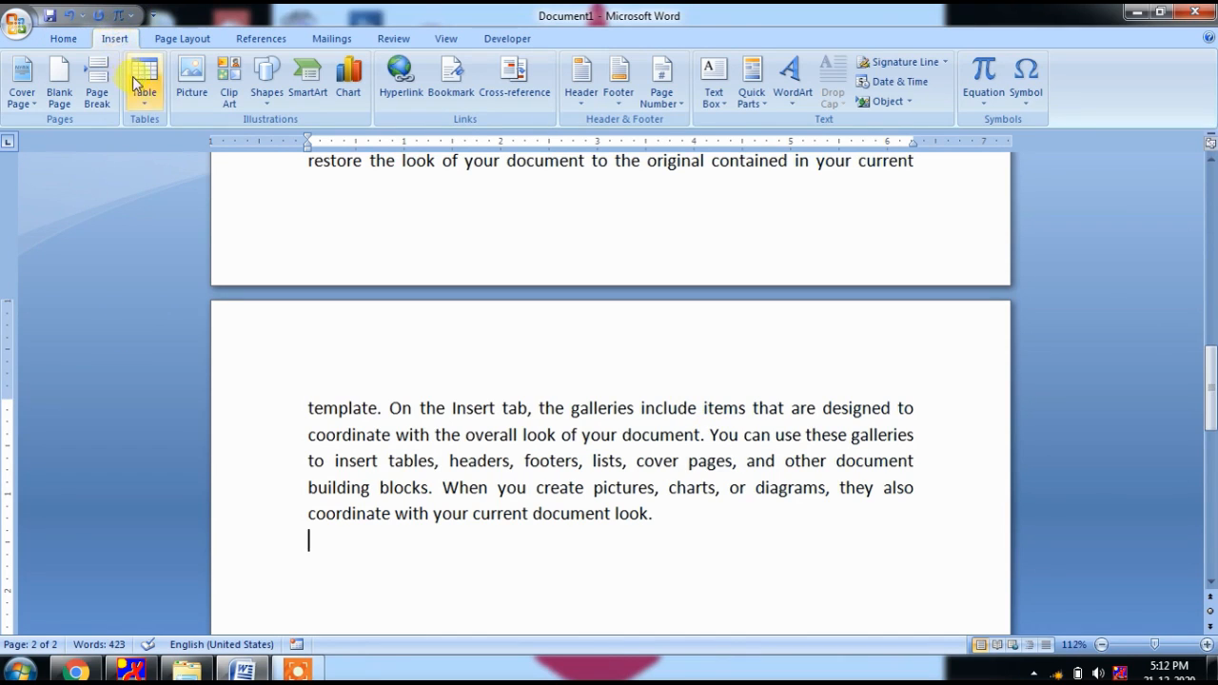
left_click(267, 80)
left_click(679, 522)
- Create a thin horizontal line across the page below the last paragraph from three hyphens (---)
scroll(666, 514, "down", 2)
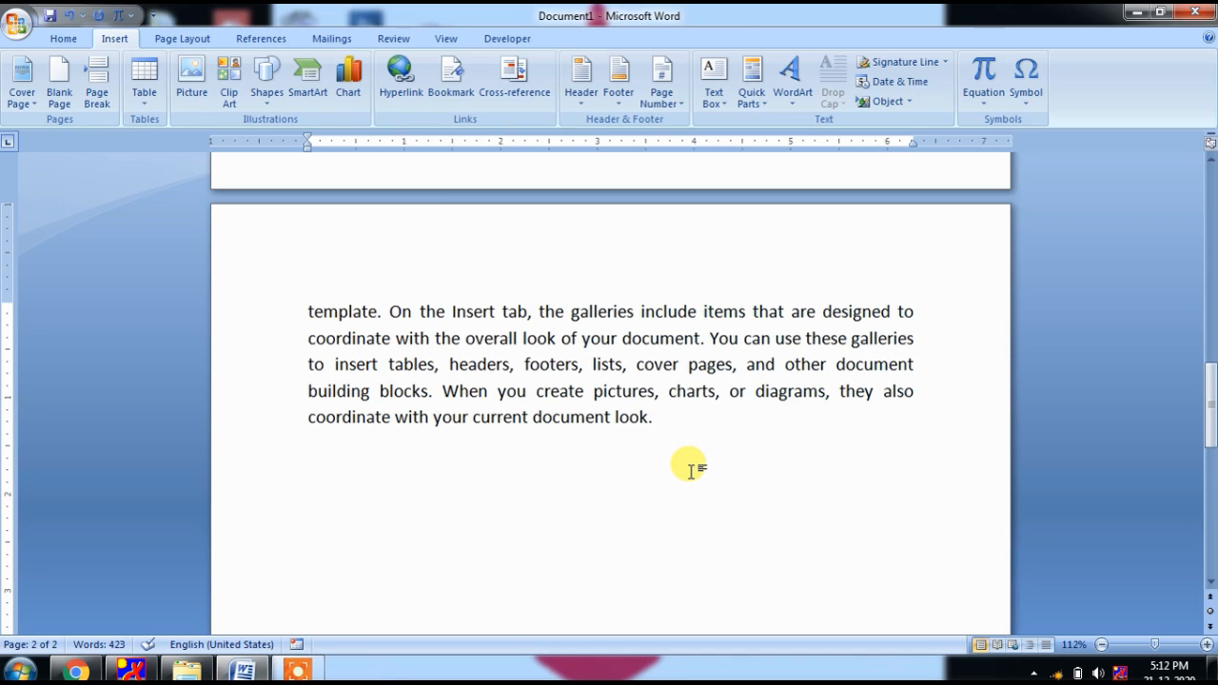
type("---")
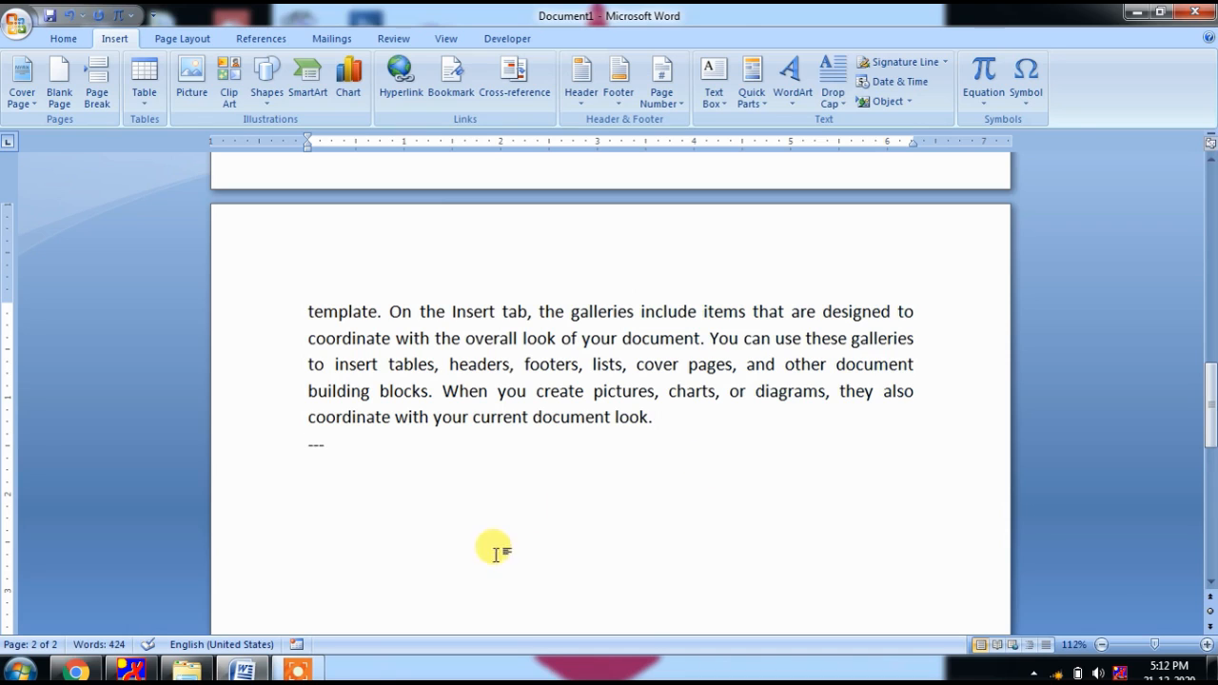
scroll(345, 525, "up", 4, "ctrl")
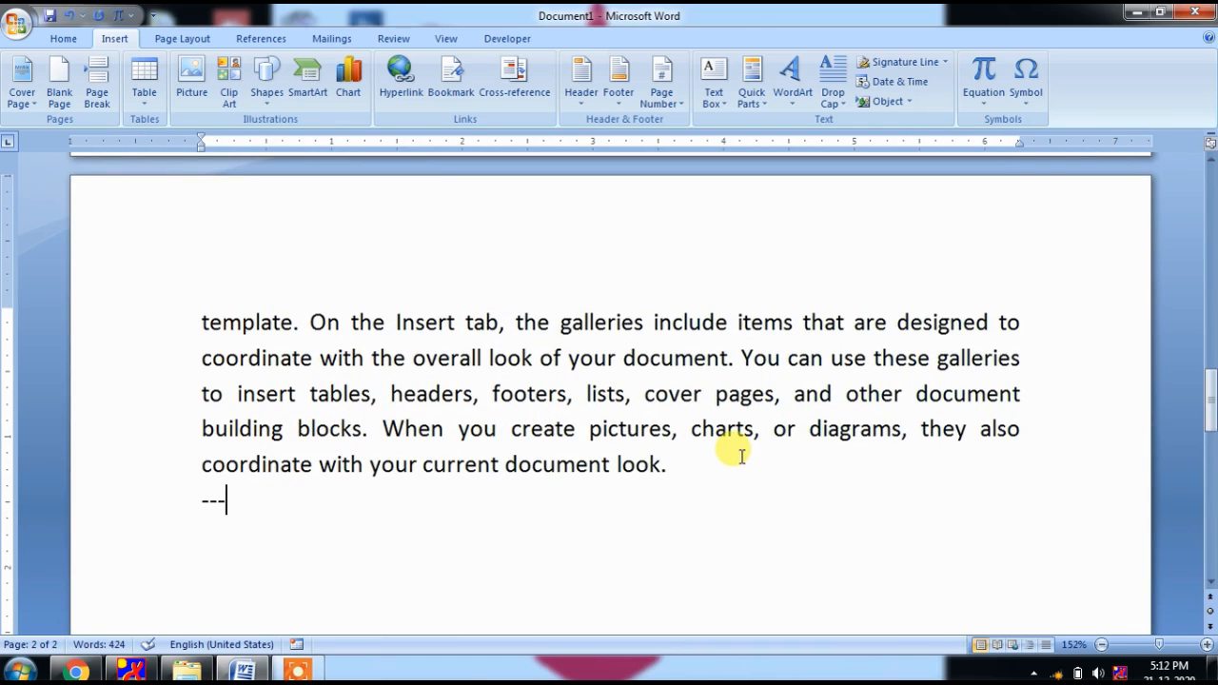
key("Return")
- Below the thin line, create a thick line from three underscores (___) and a dotted line from three asterisks (***)
scroll(747, 440, "down", 2)
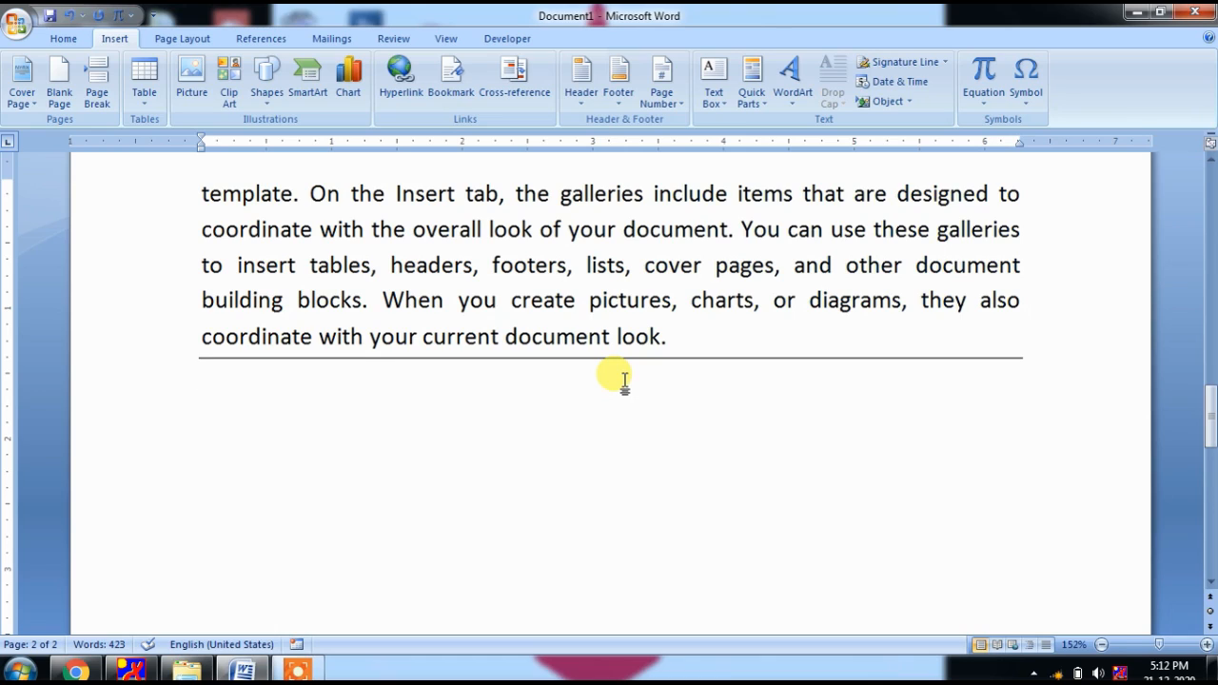
type("____")
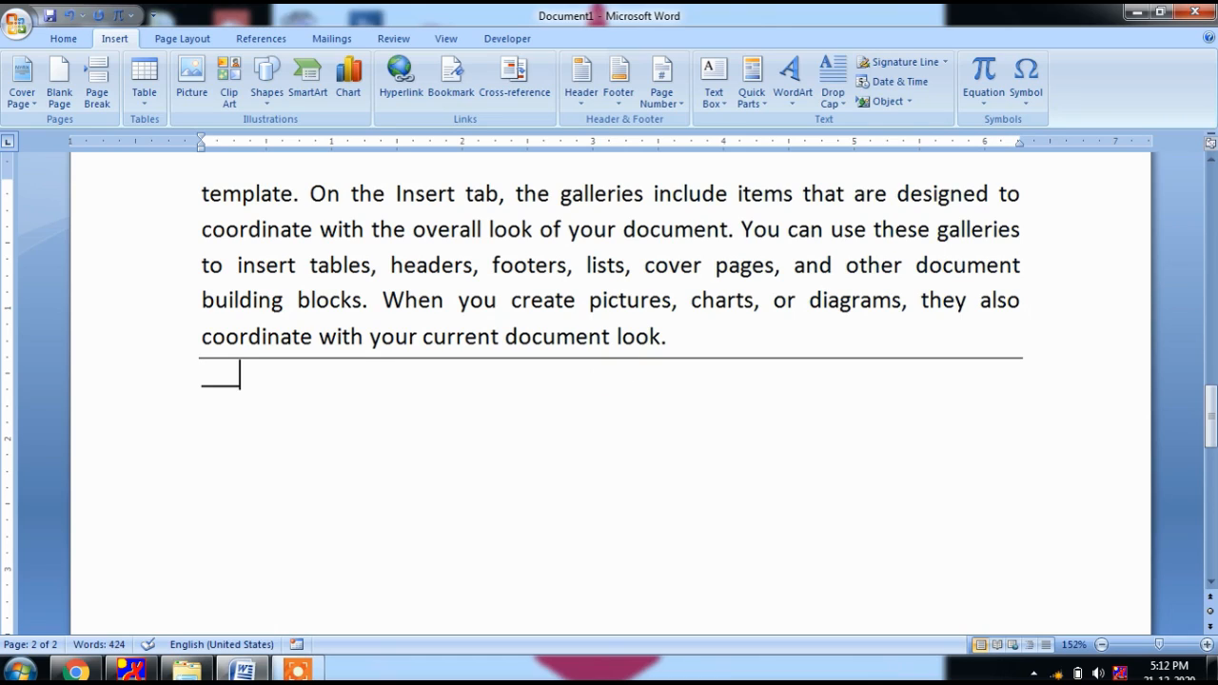
key("Return")
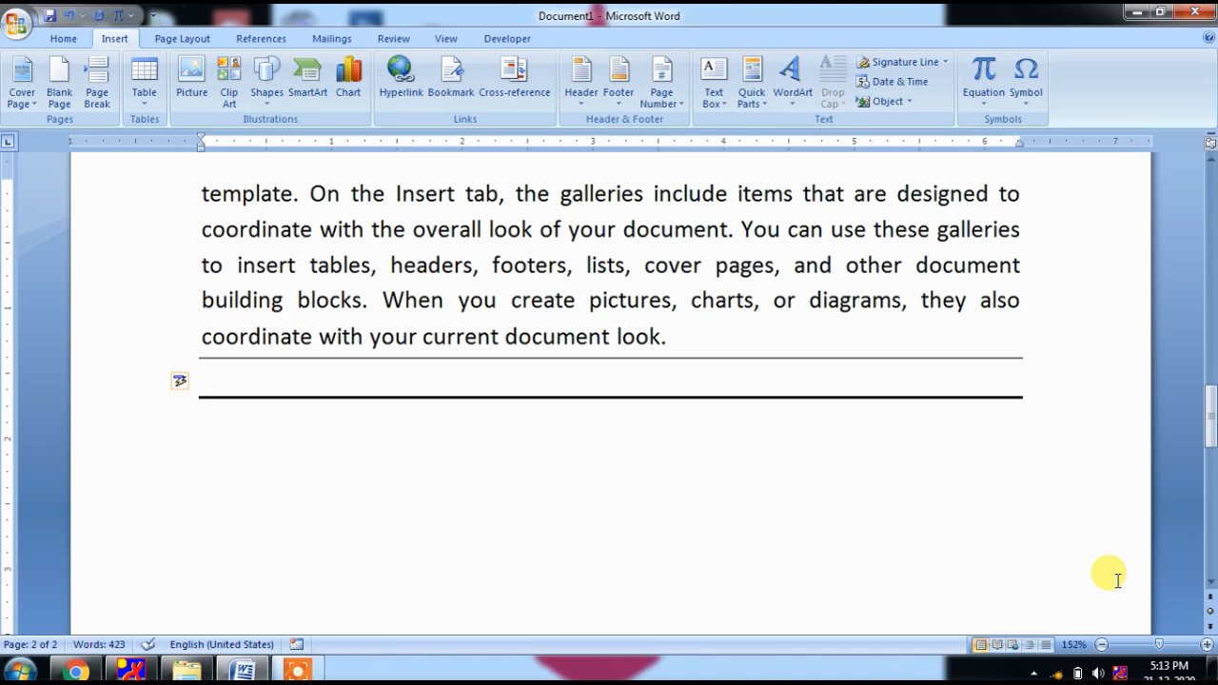
type("***")
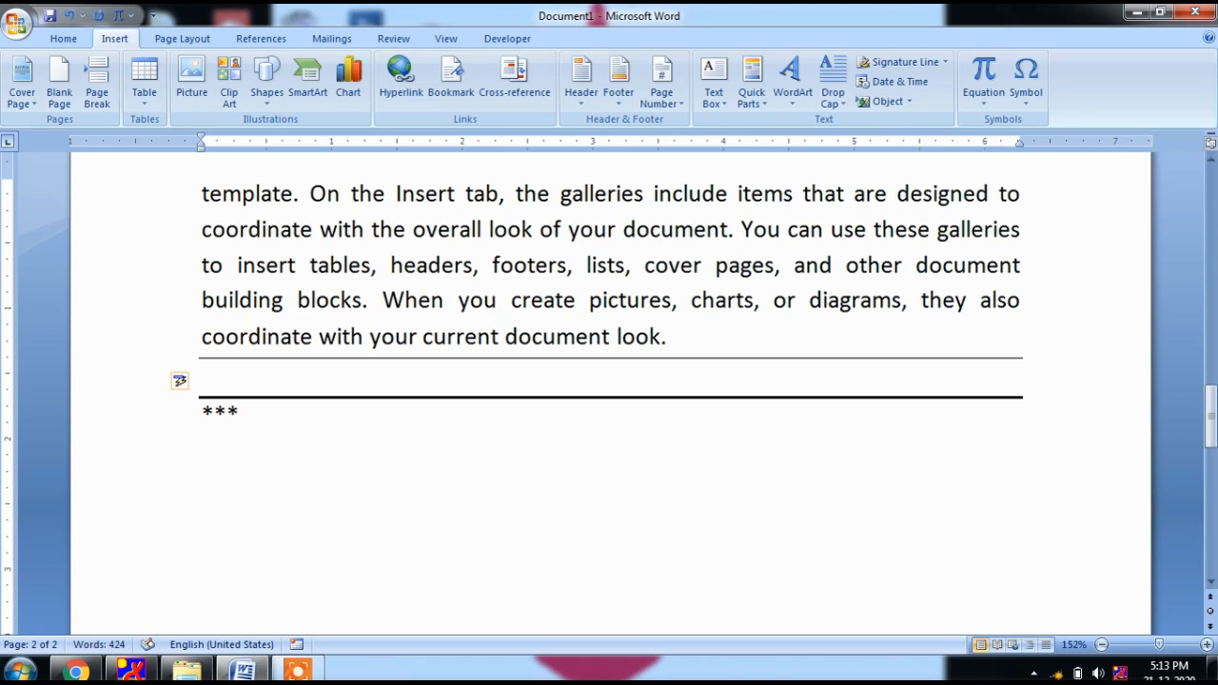
key("Return")
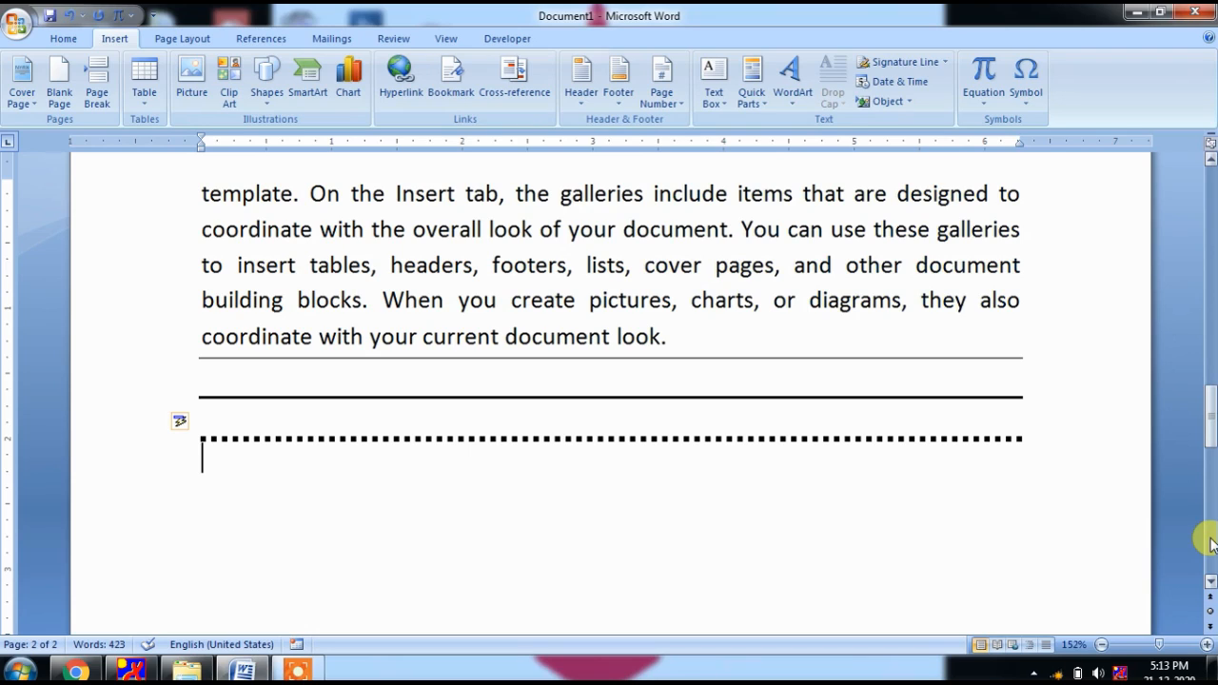
- Below the dotted line, create a double line from three equals signs (===) and a triple line from three hash signs (###)
type("=")
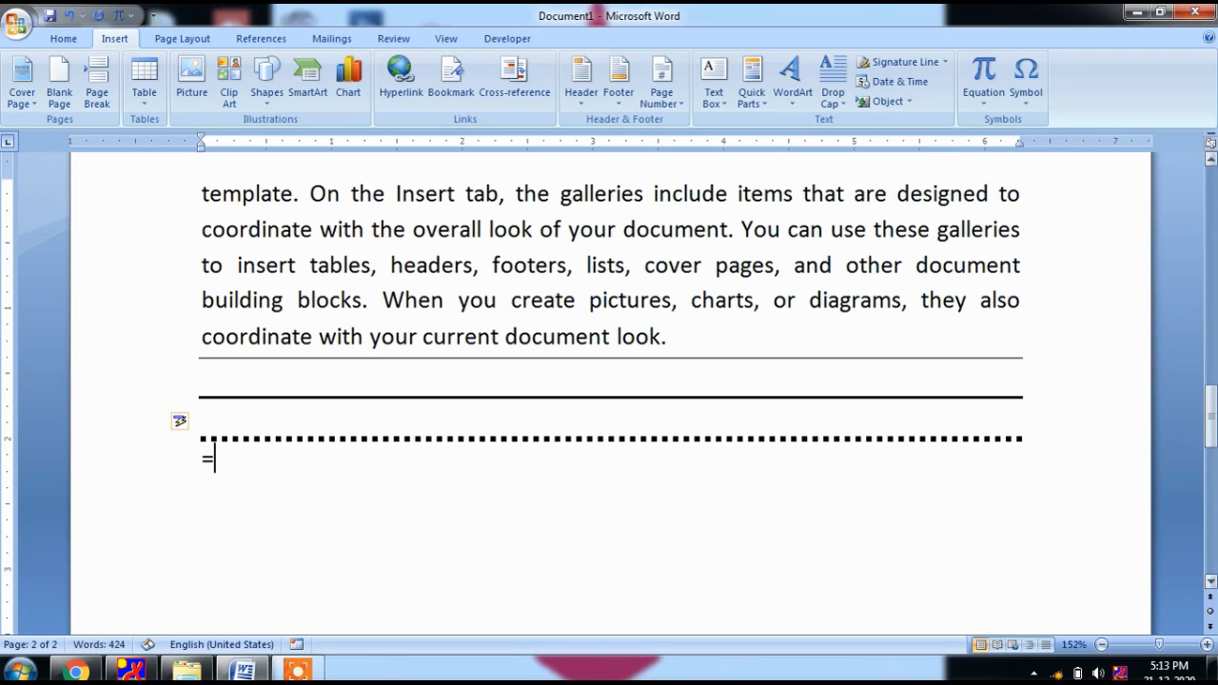
type("==")
key("Return")
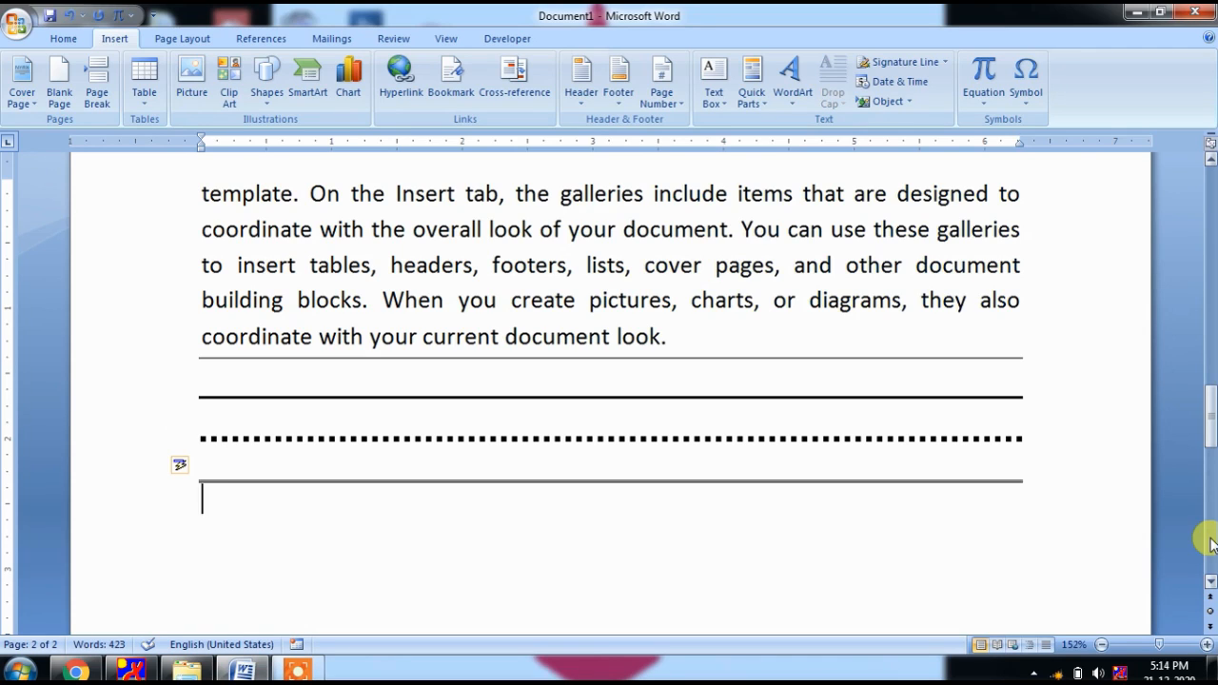
scroll(829, 593, "up", 4)
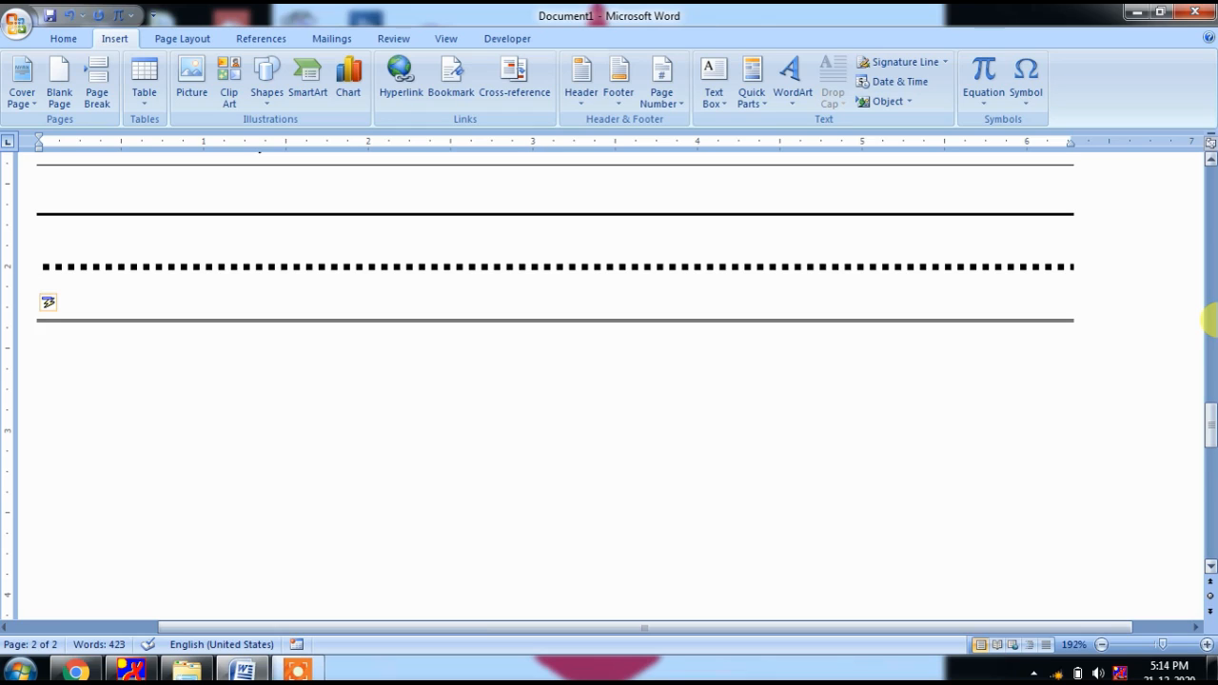
type("###")
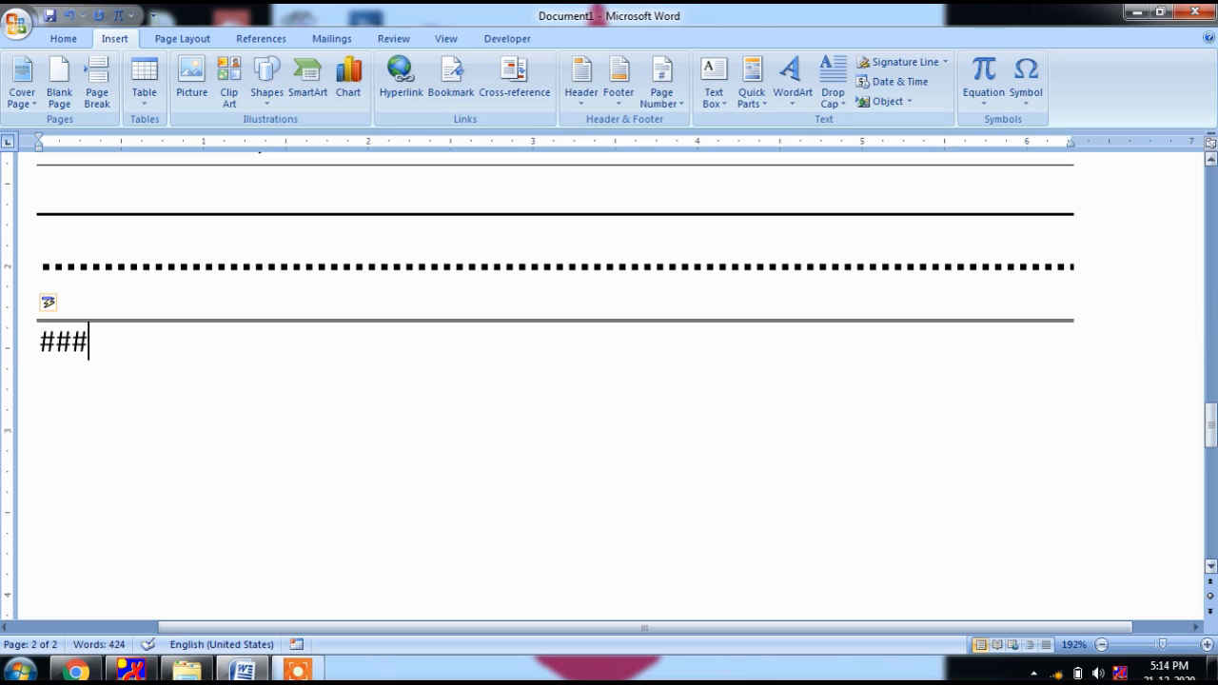
key("Return")
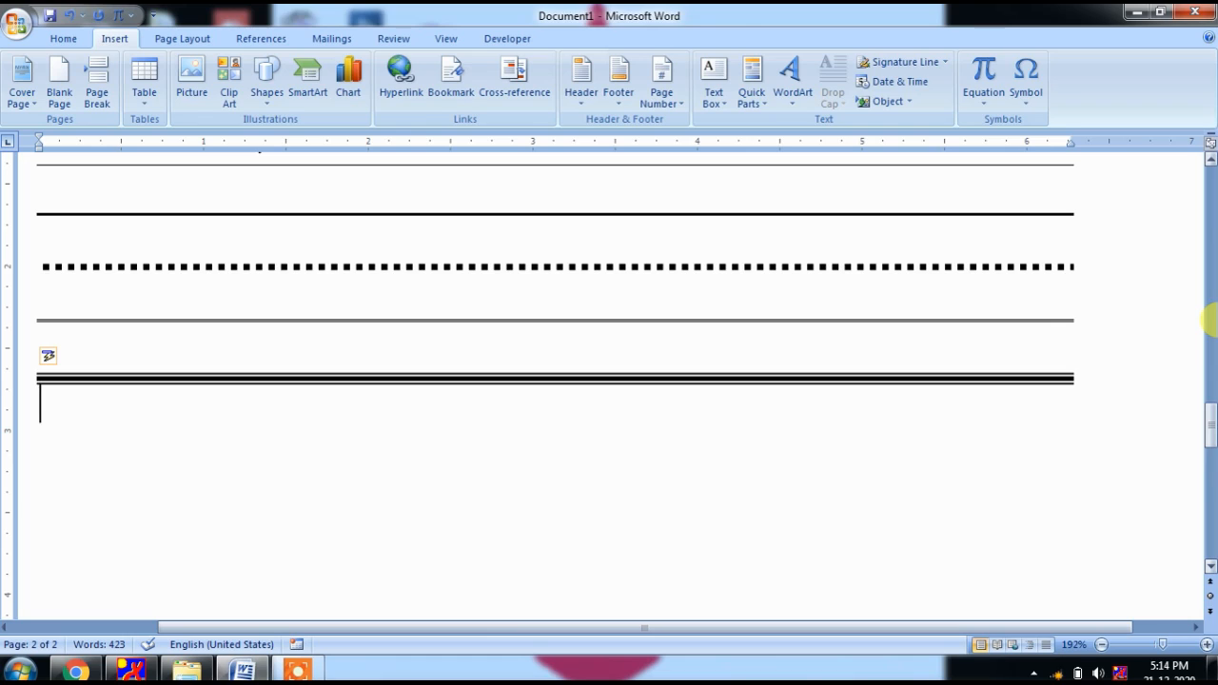
- Below the triple line, create a zigzag line across the page from three tildes (~~~)
type("~~~")
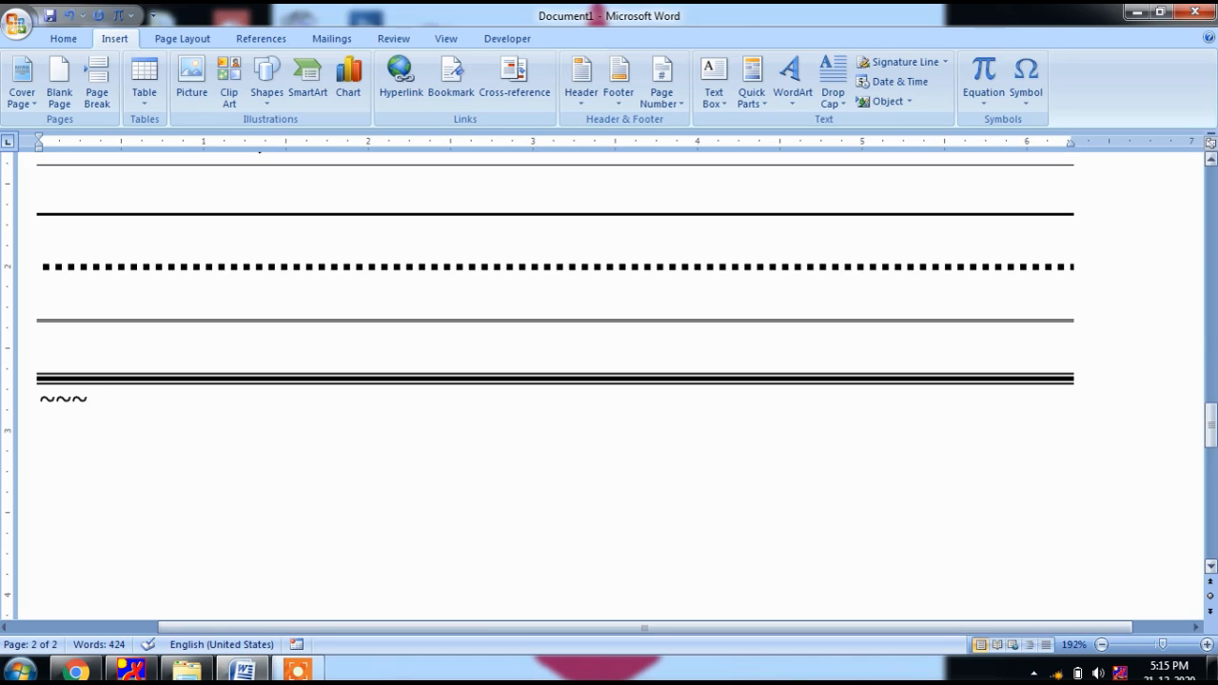
key("Return")
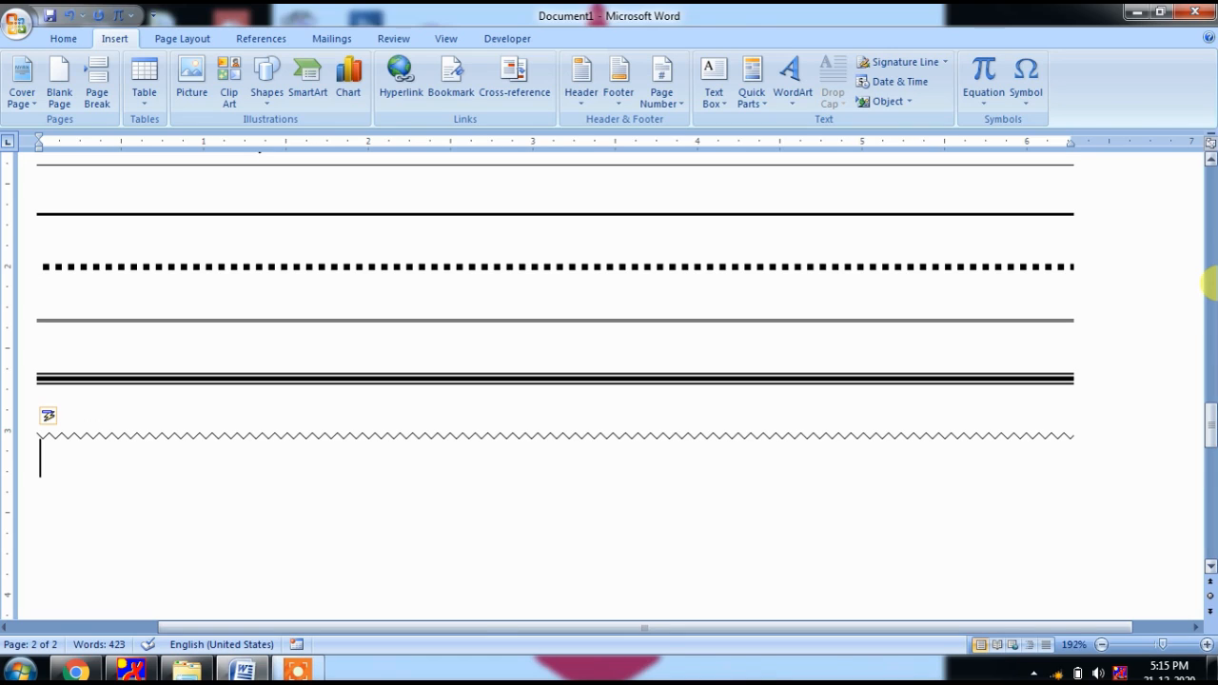
- Below the zigzag line, insert copyright, trademark and registered symbols by typing (c), (tm) and (r)
type("(")
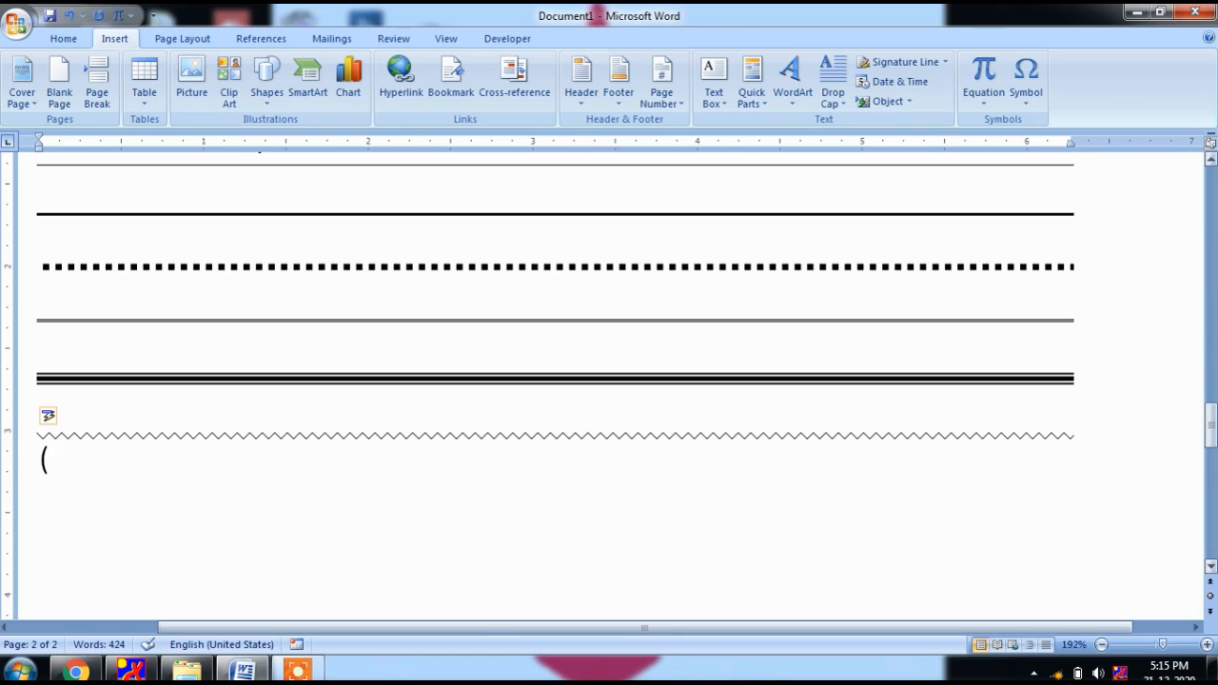
type("c")
type(")")
type("(t")
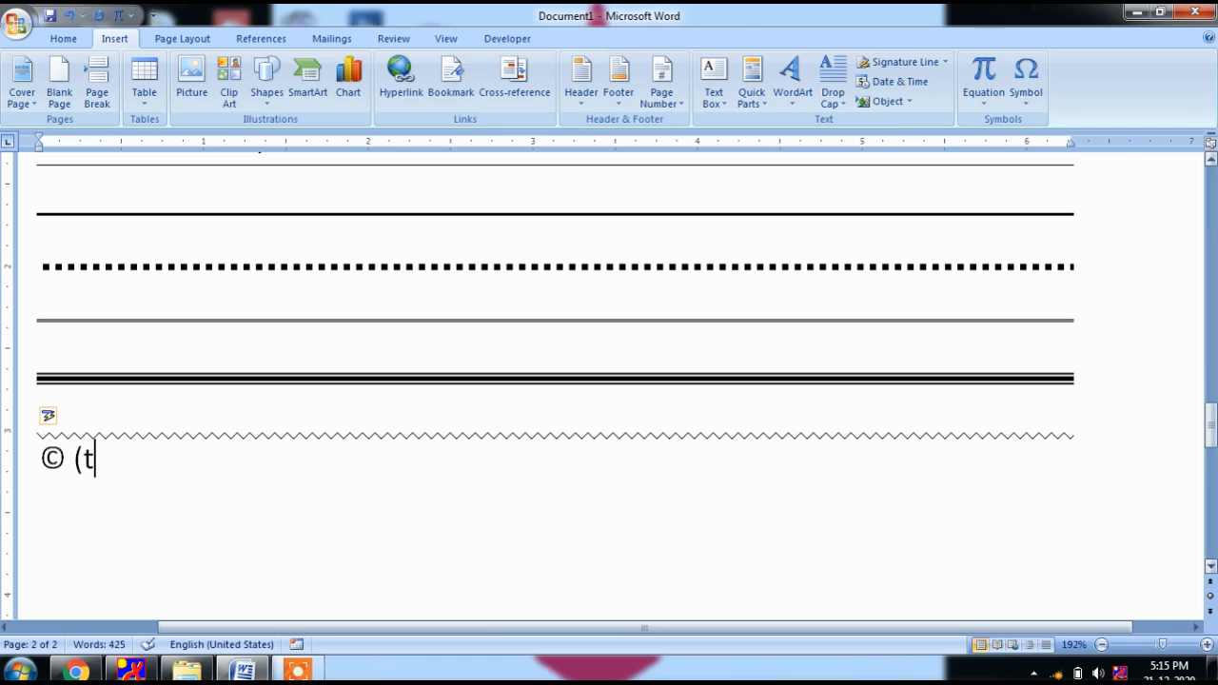
type("m)")
scroll(38, 528, "up", 2, "ctrl")
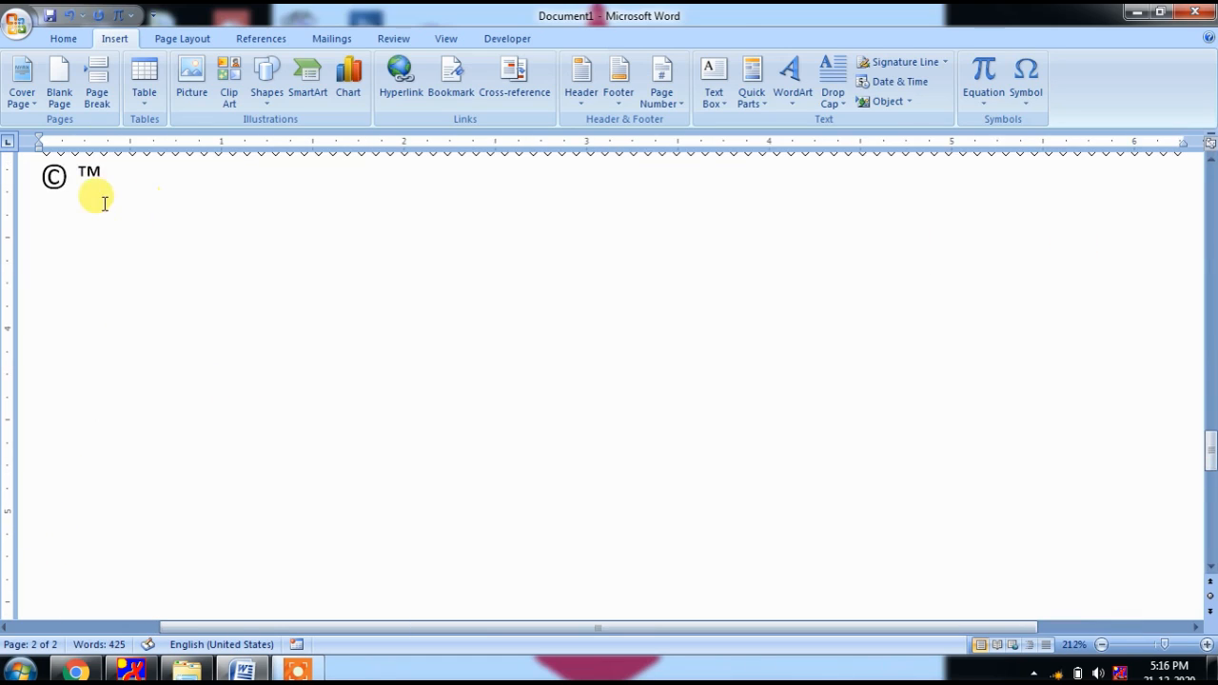
scroll(103, 229, "up", 2)
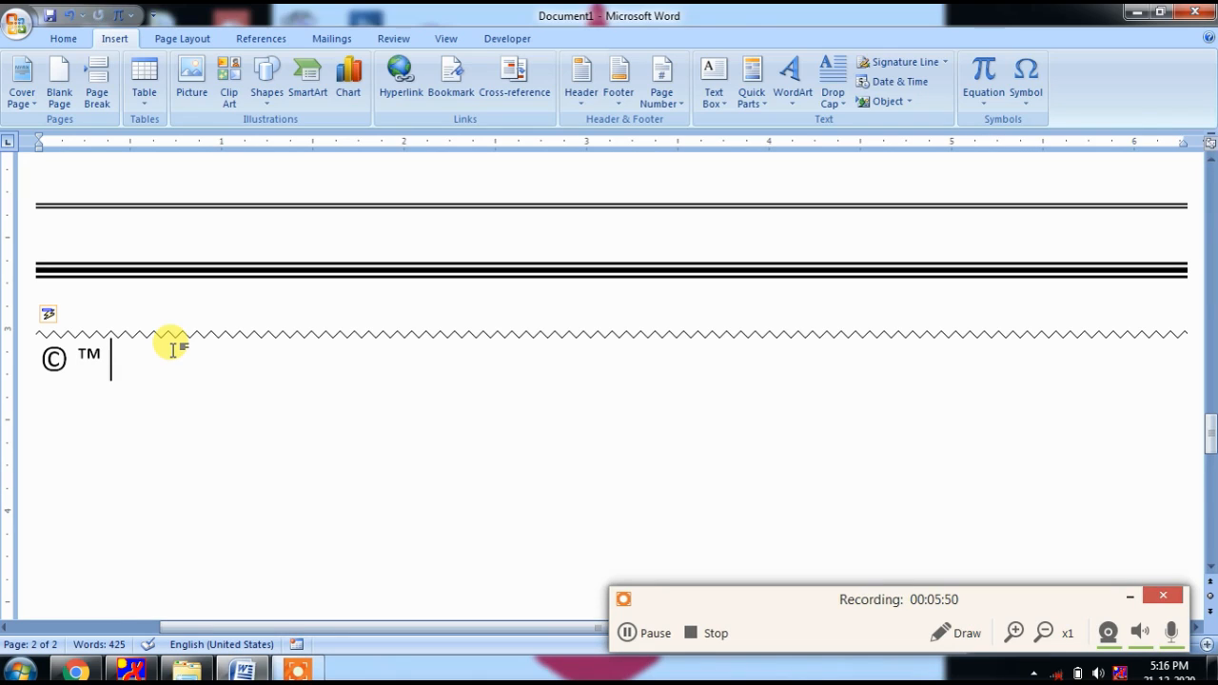
type("(")
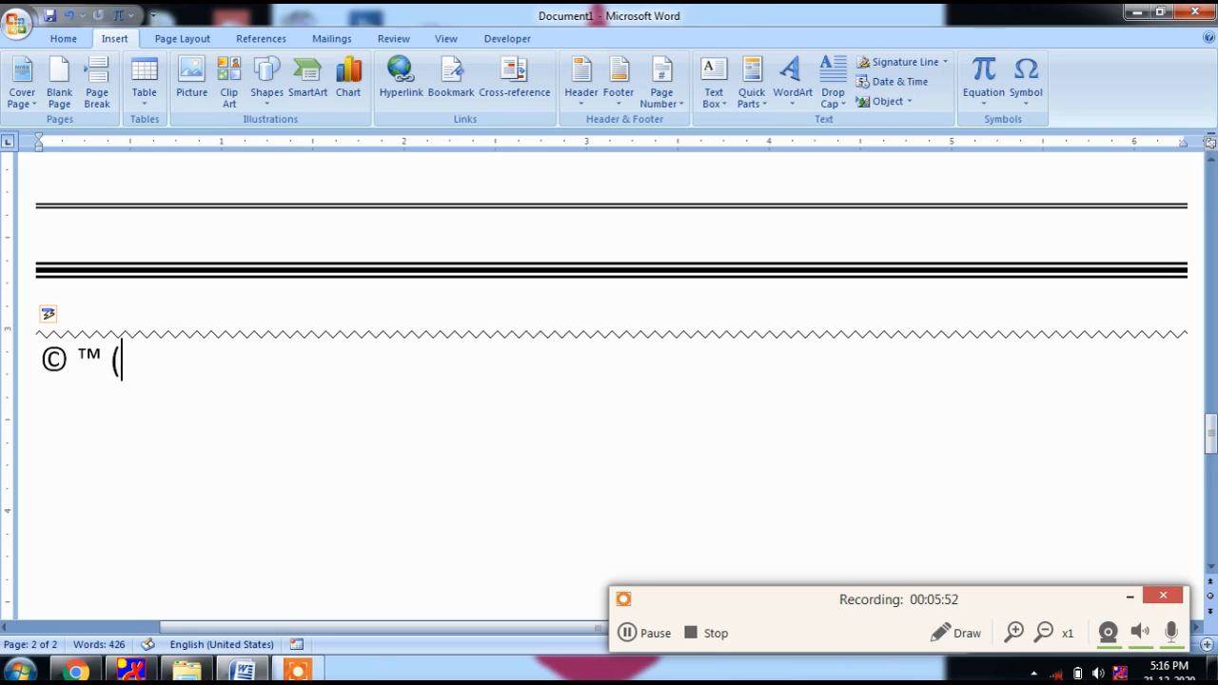
type("r)")
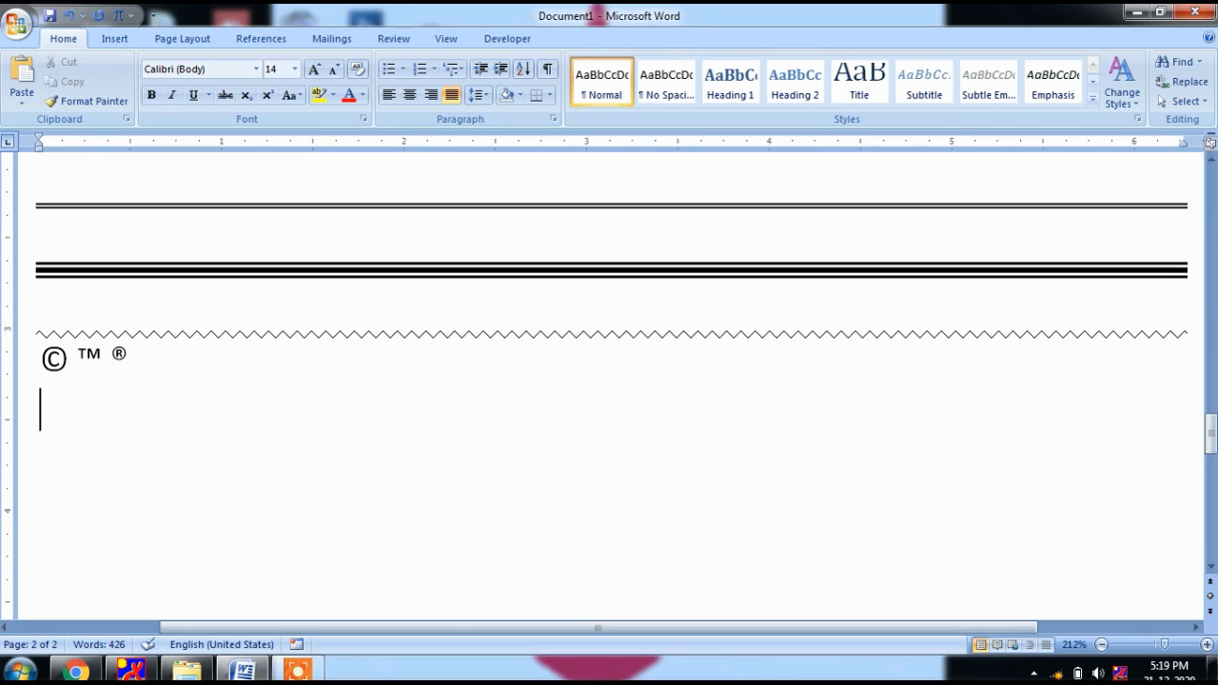
- Below the symbols, add thin left and right arrows from <-- and -->, and thick ones on the next line from <== and ==>
type("<--")
type("-->")
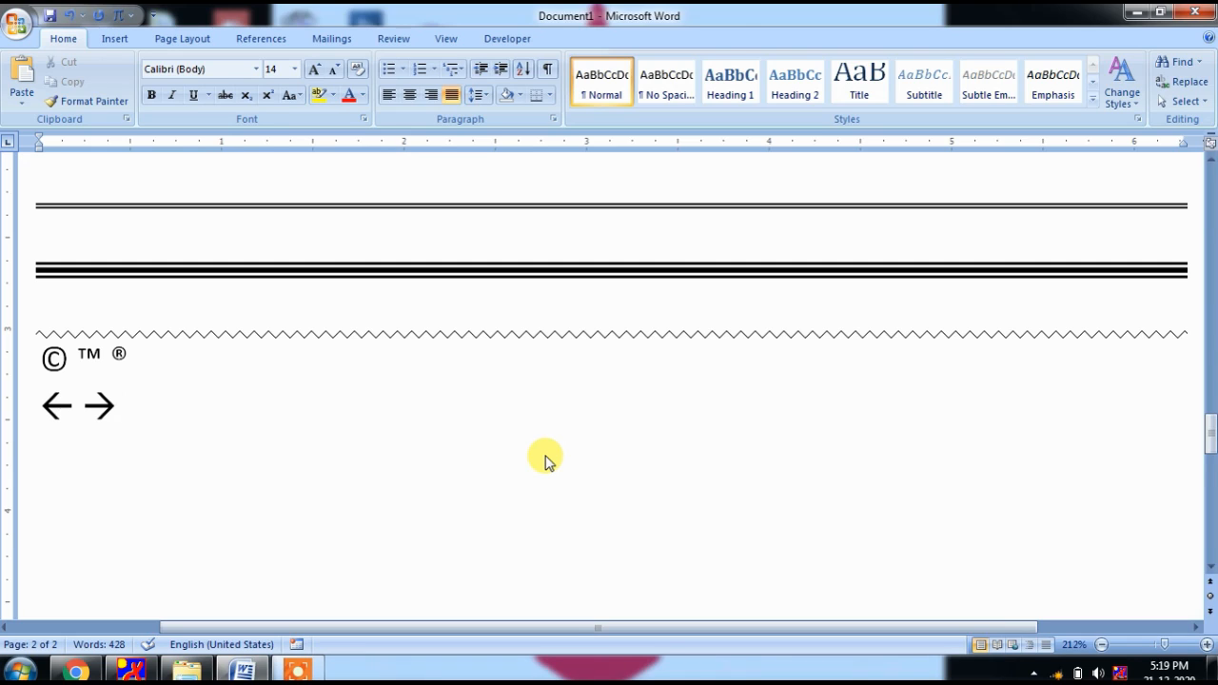
key("Return")
type("<==")
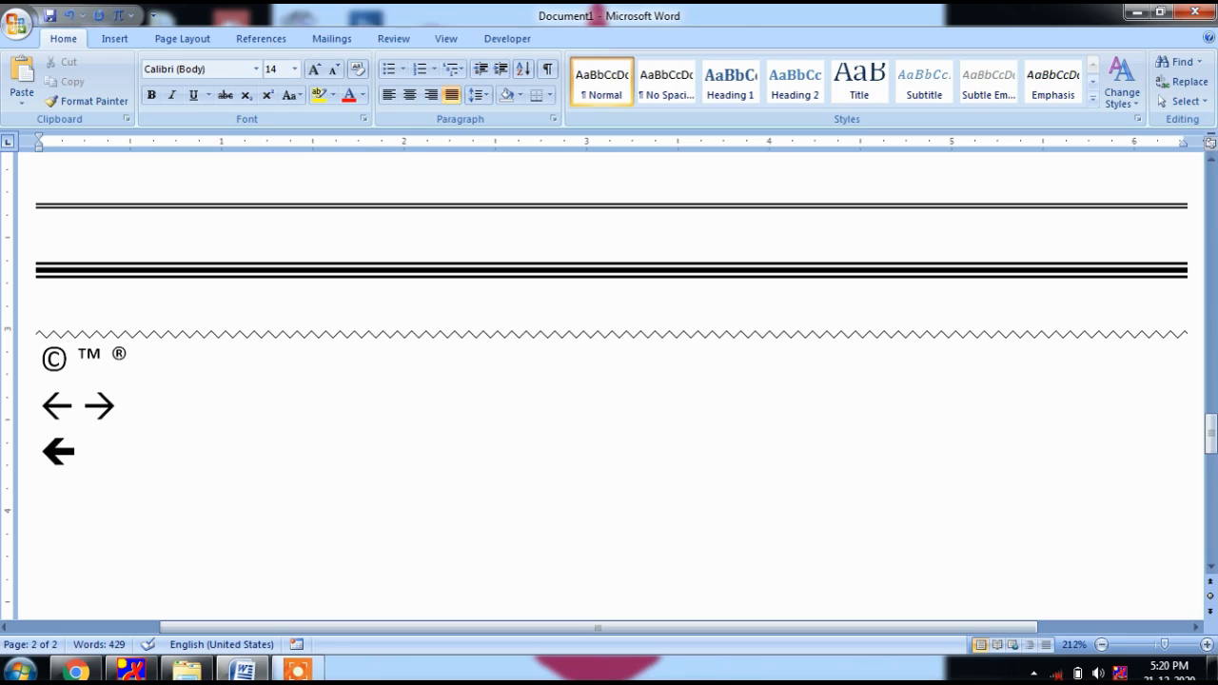
type("==>")
- Add a double-headed arrow from <=> on the line below the thick arrows, and insert a page break after it
key("Return")
type("<=")
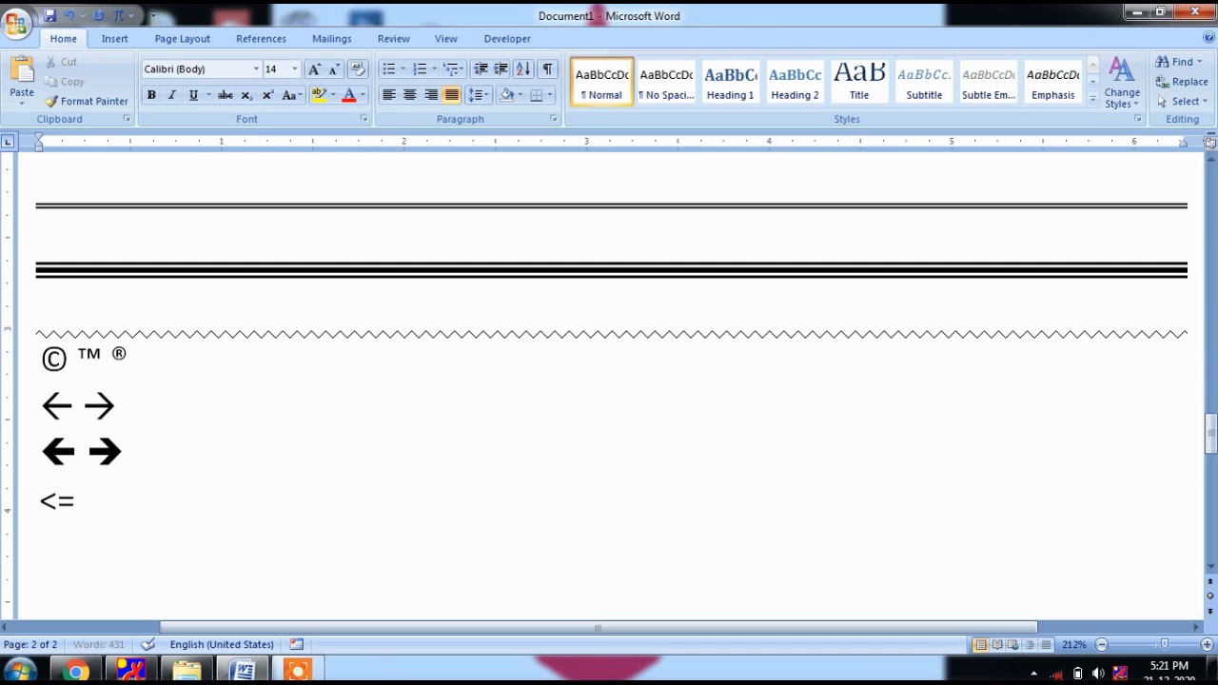
type(">")
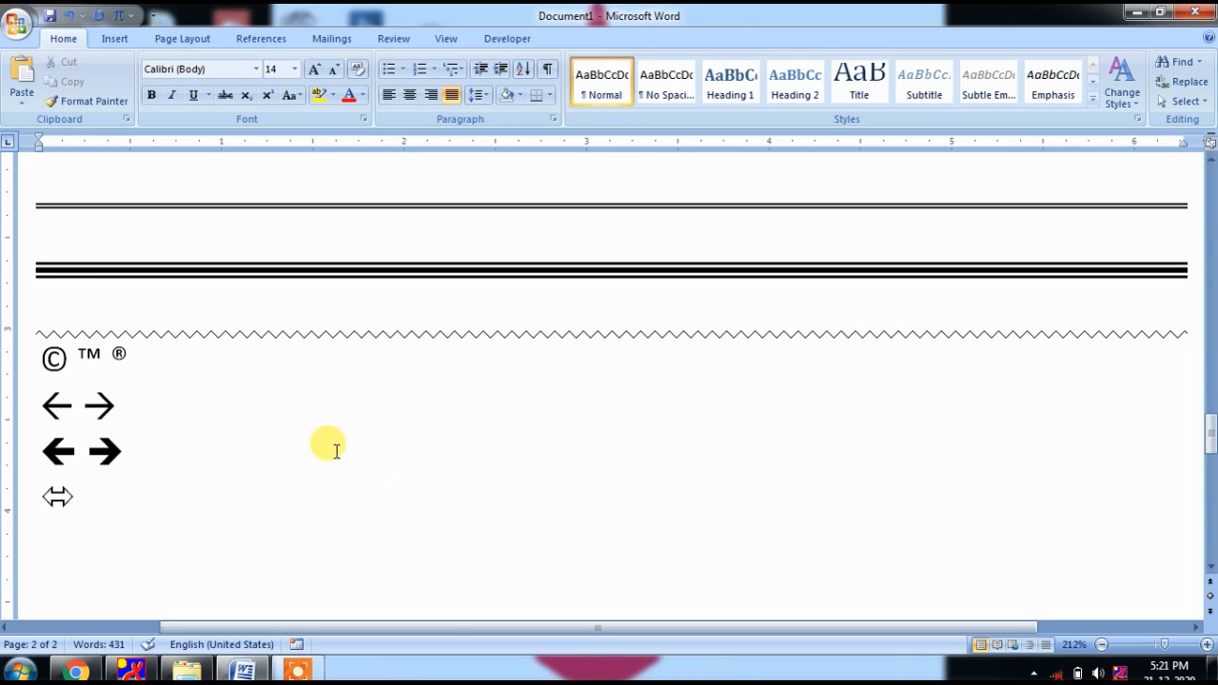
scroll(245, 476, "down", 3)
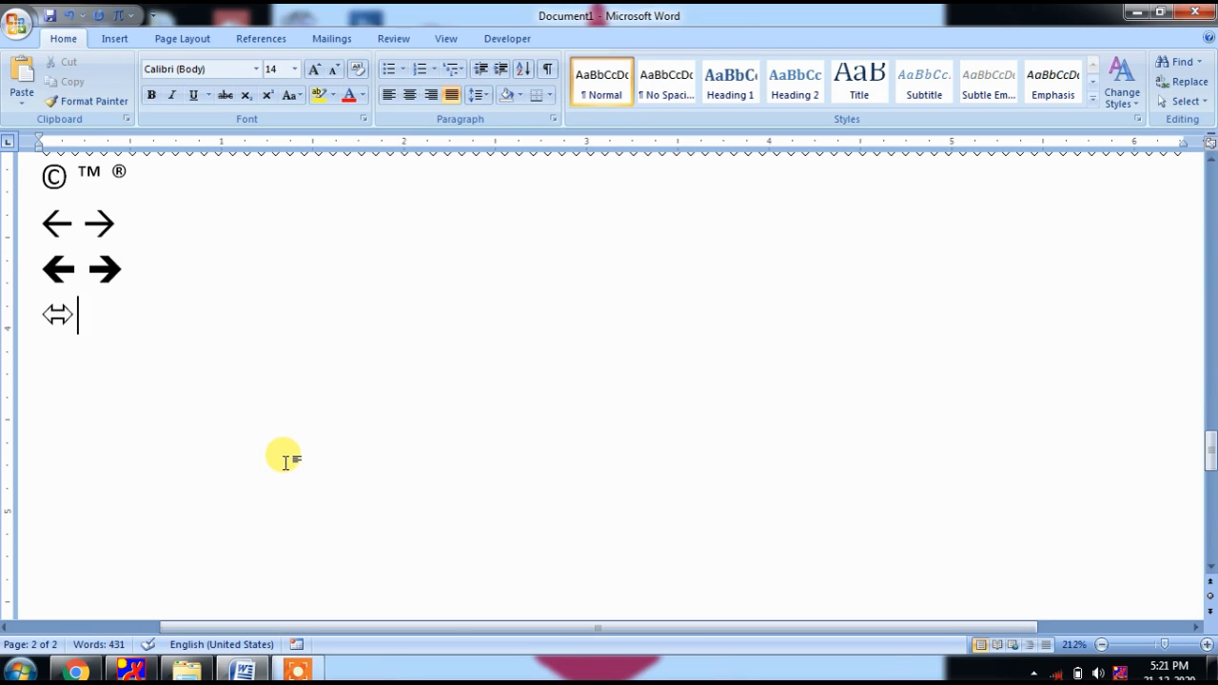
key("ctrl+Return")
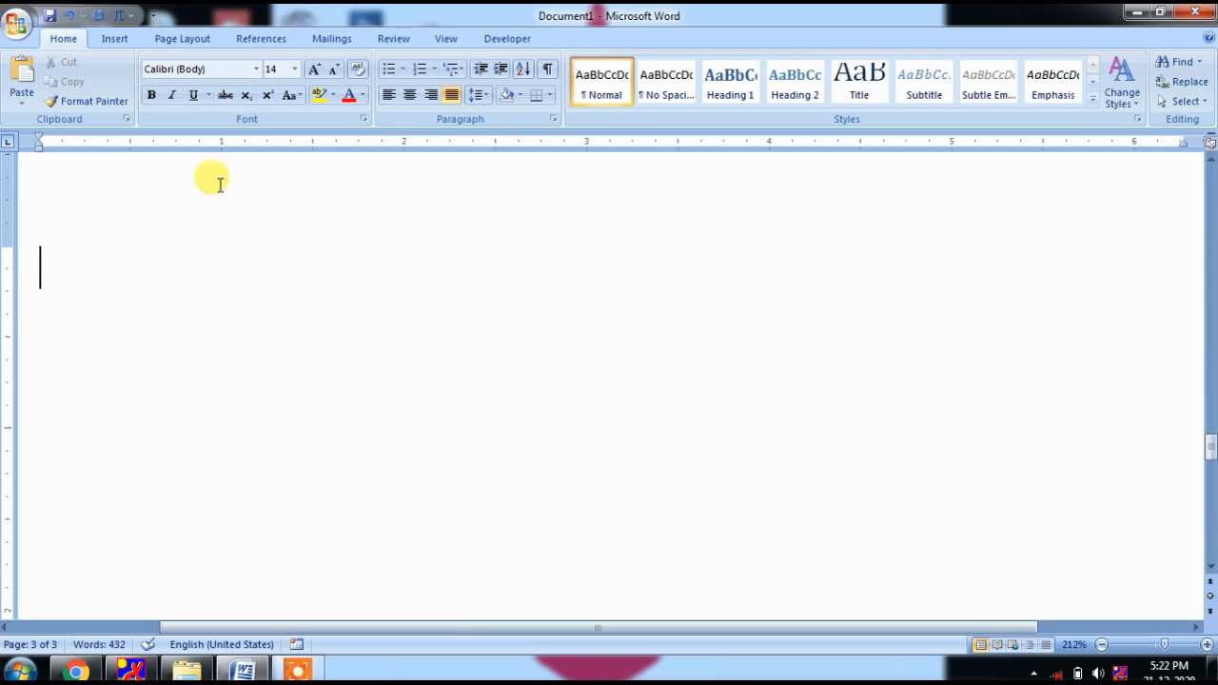
left_click(124, 40)
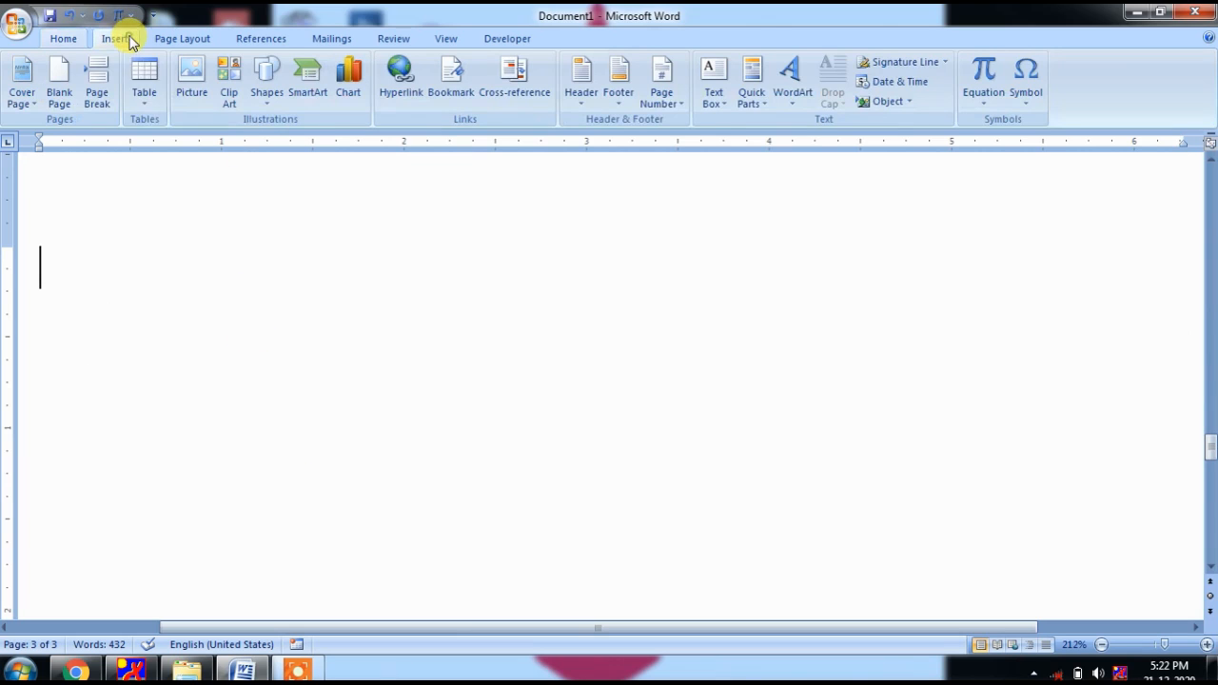
left_click(143, 105)
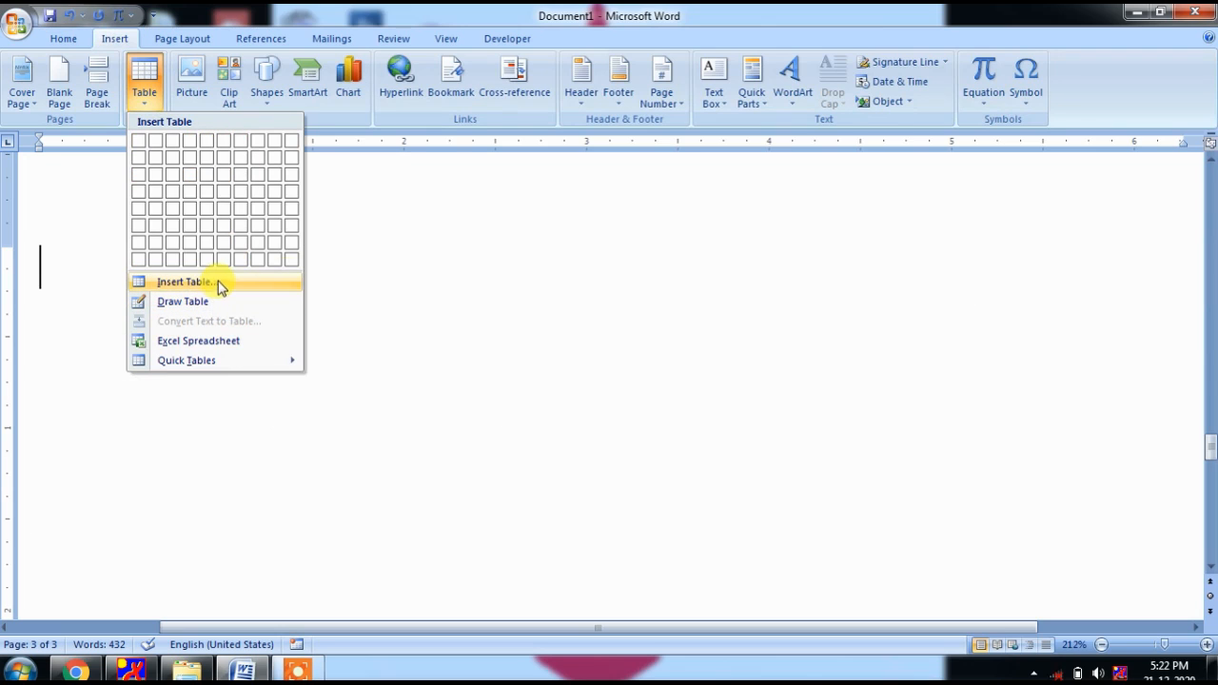
left_click(515, 333)
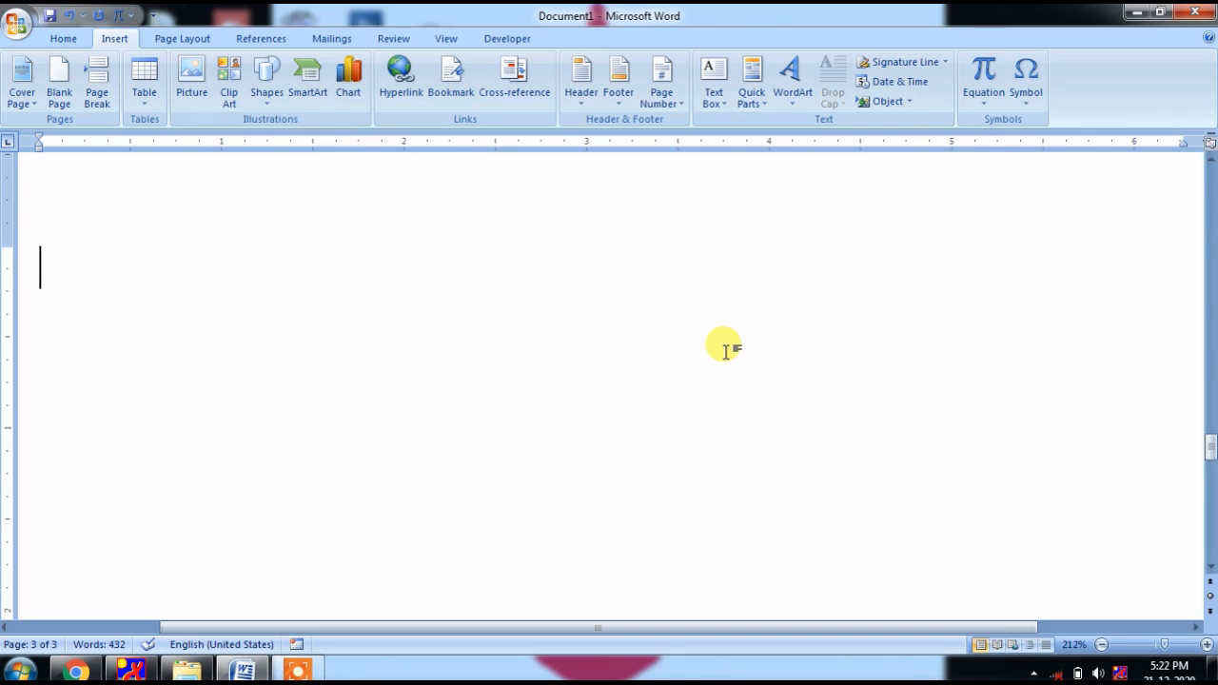
- Create a one-row, two-column table on the new page from a line of three plus signs joined by hyphens, the first column wider
type("+")
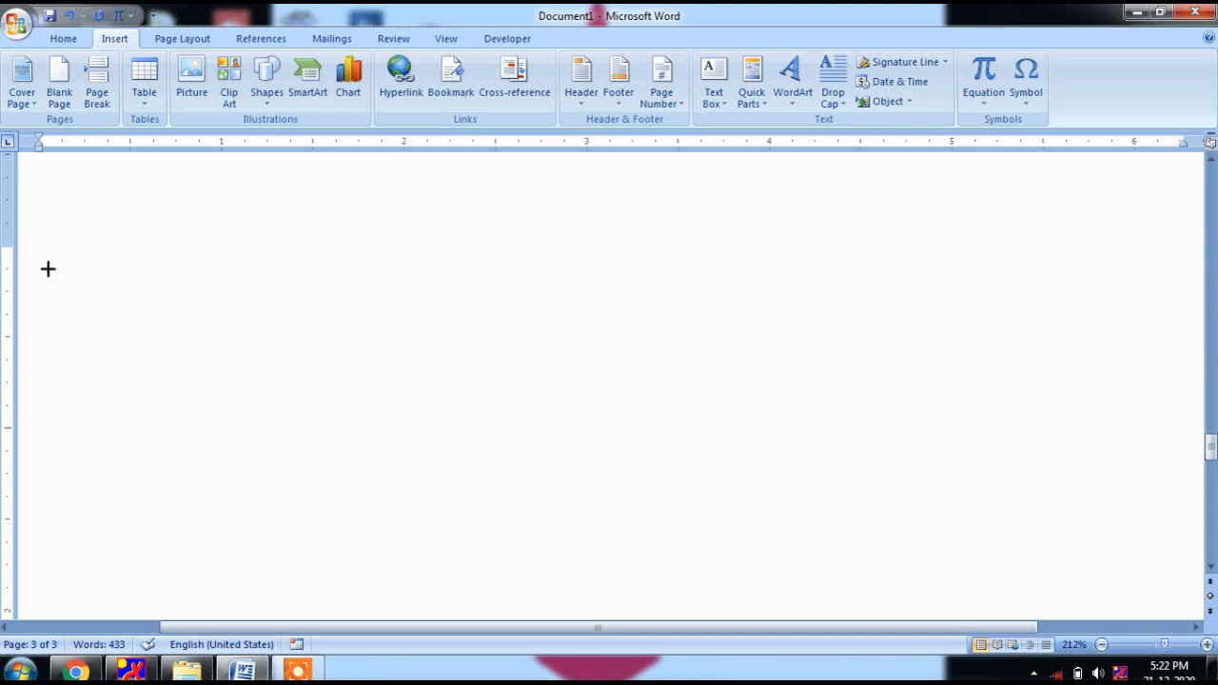
type("----------------------+-")
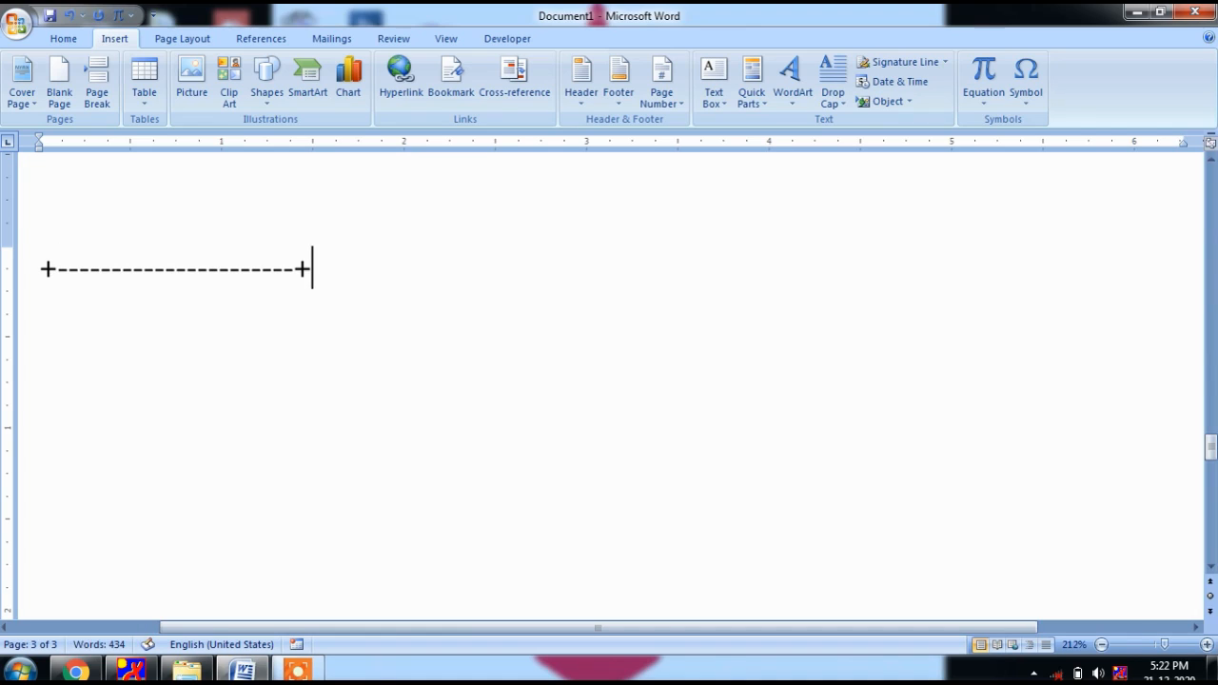
type("---------------")
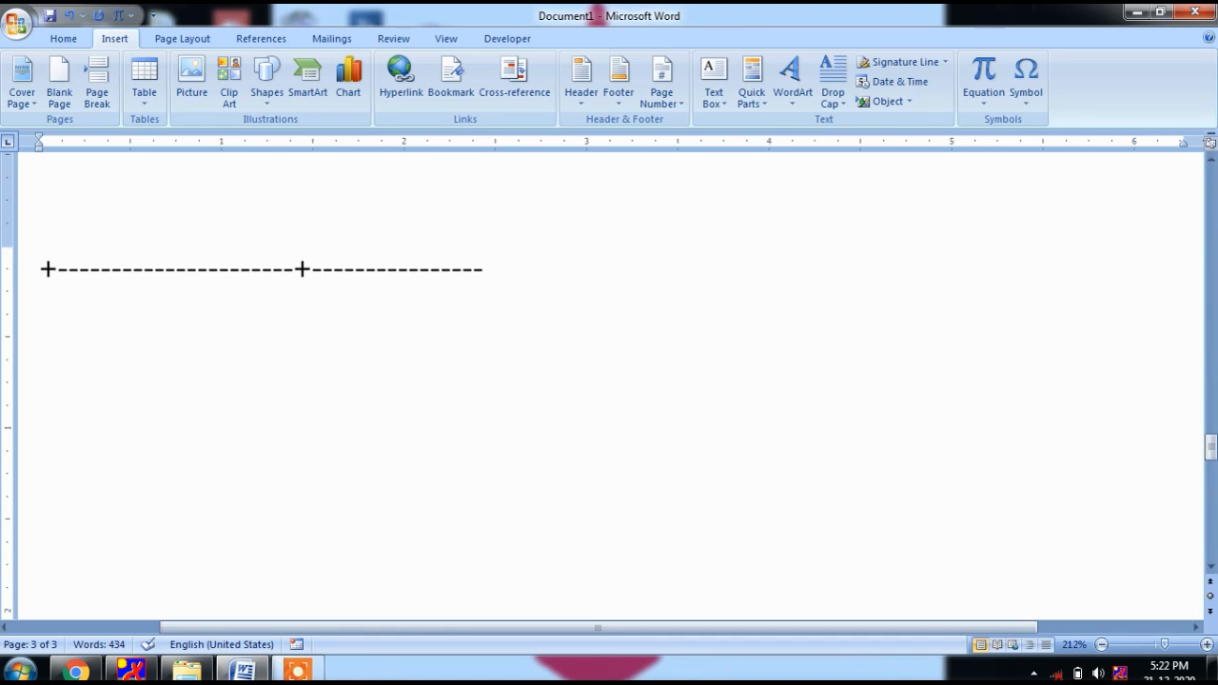
type("+")
key("Return")
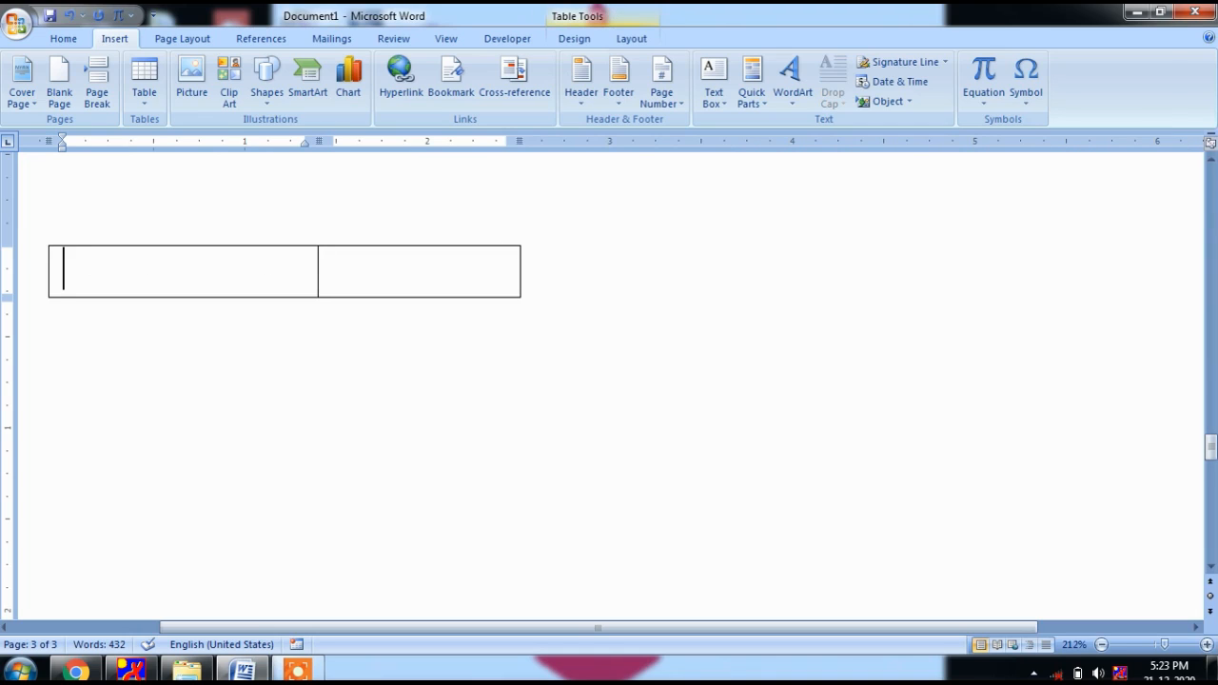
scroll(481, 358, "up", 1)
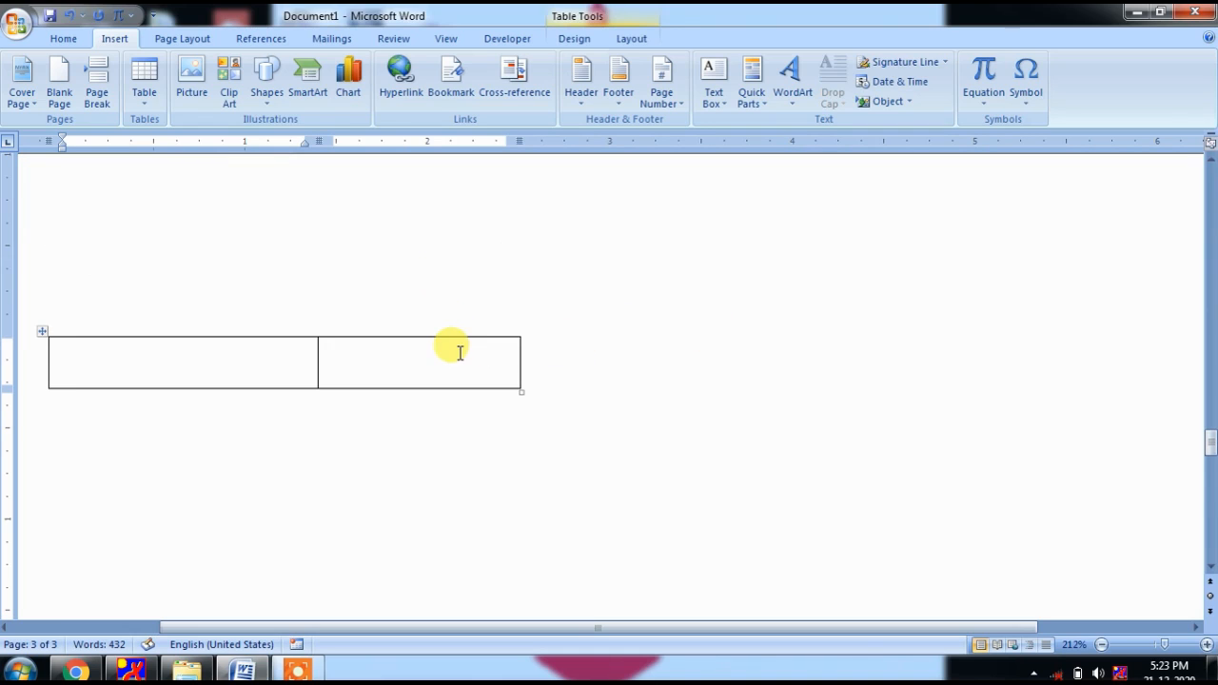
scroll(419, 360, "down", 1)
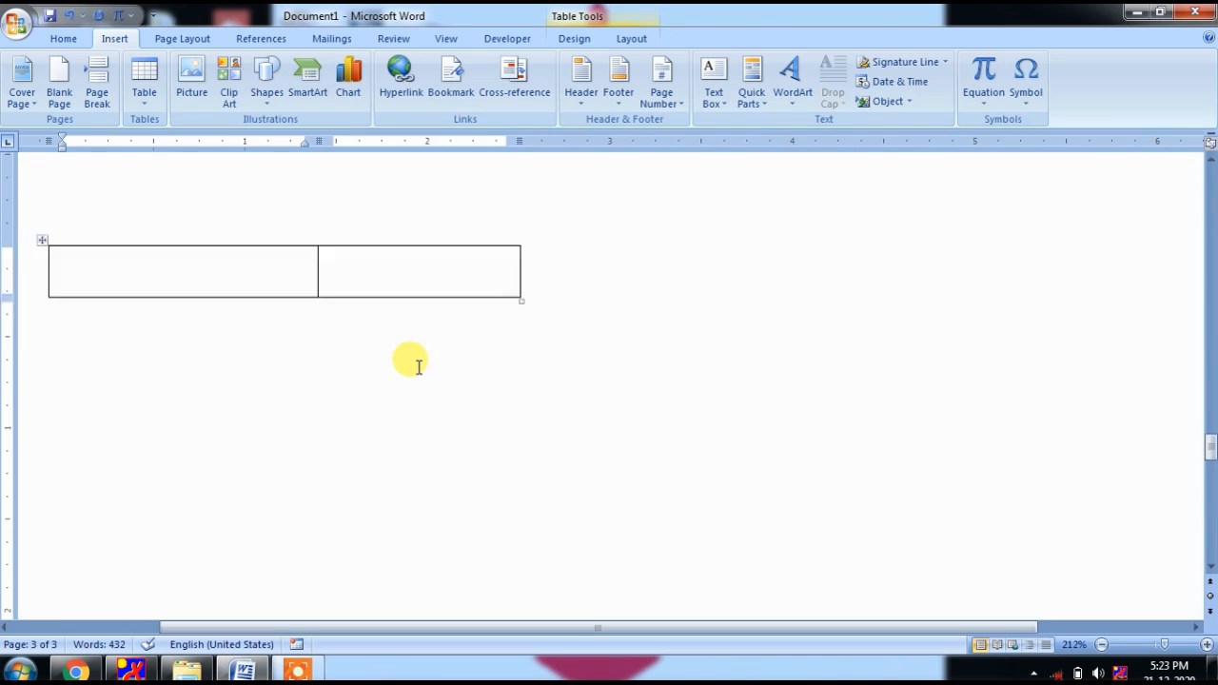
scroll(361, 304, "up", 2)
scroll(243, 424, "down", 1)
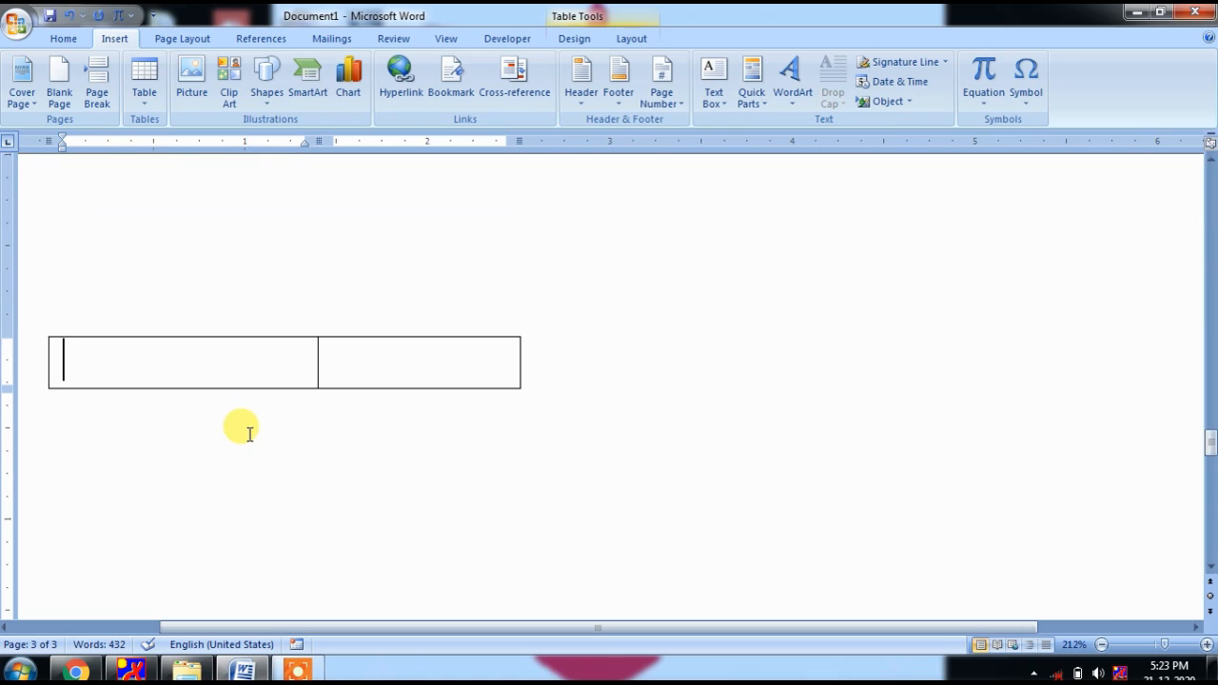
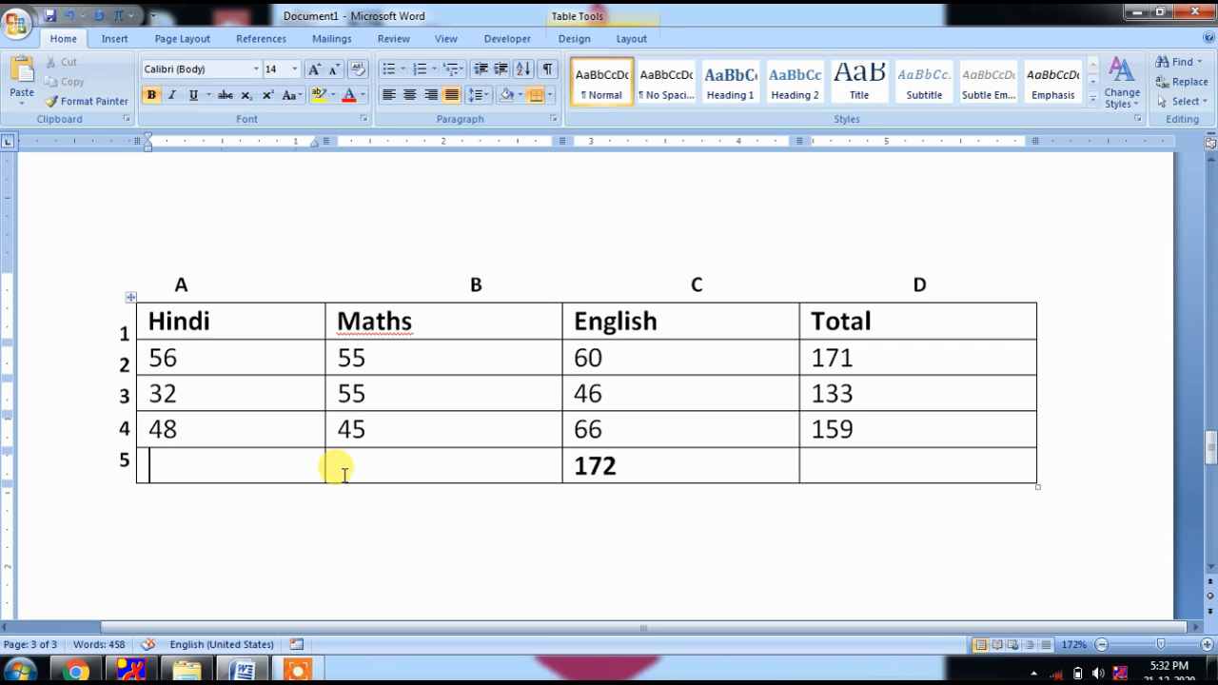
- Insert a formula field =A3+A2 in row 5 of the Hindi column and calculate it
key("ctrl+F9")
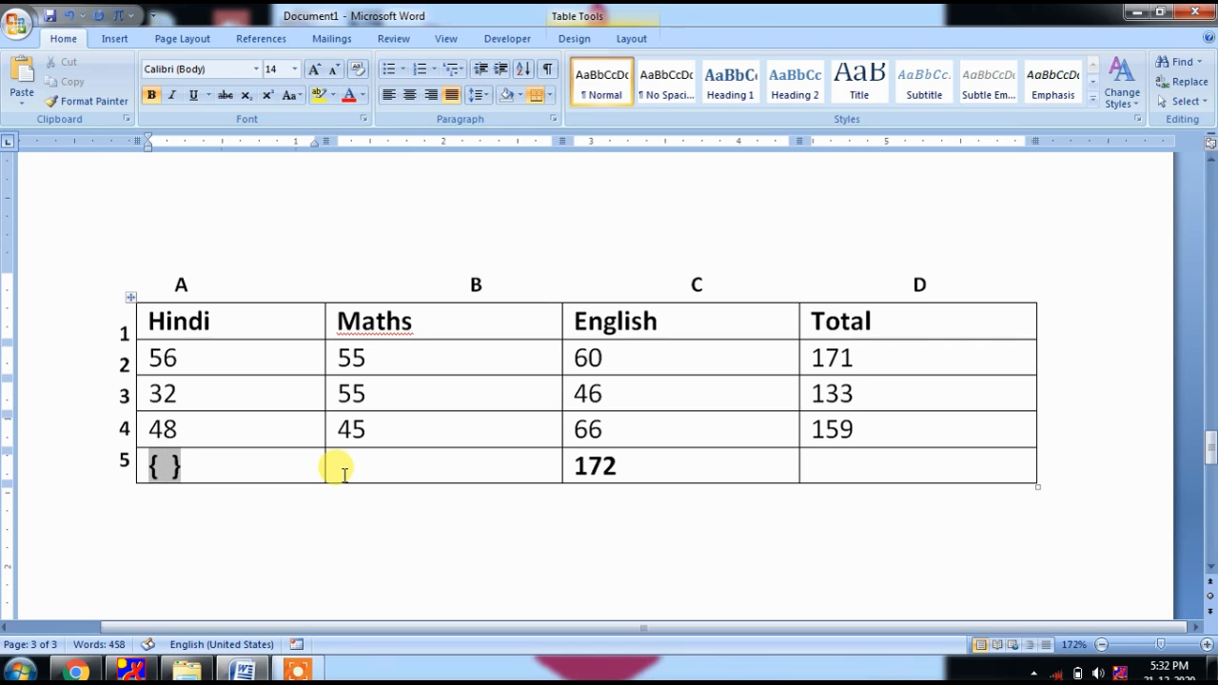
type("=")
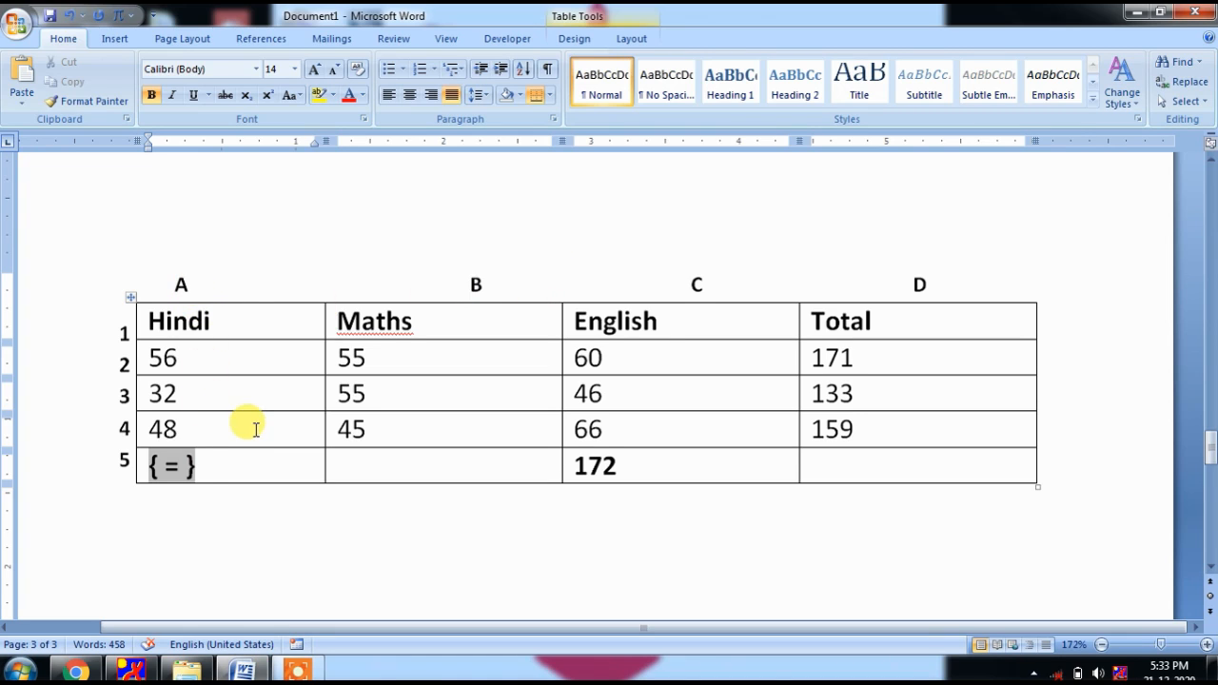
type("A")
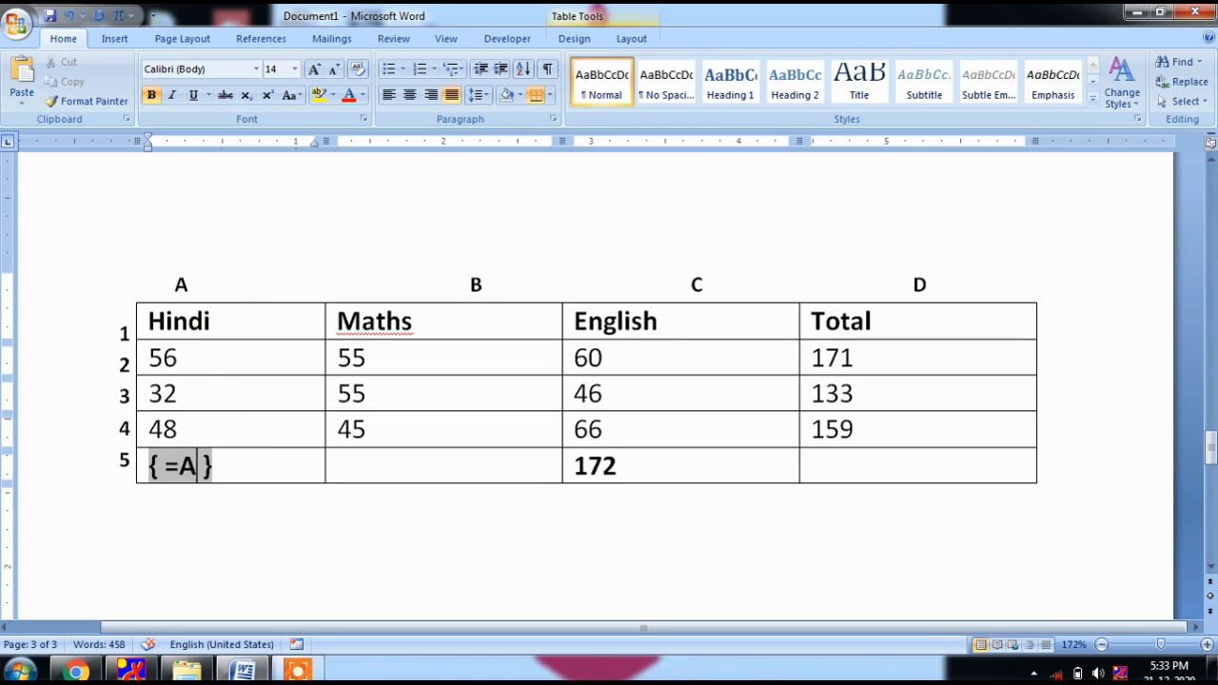
double_click(122, 394)
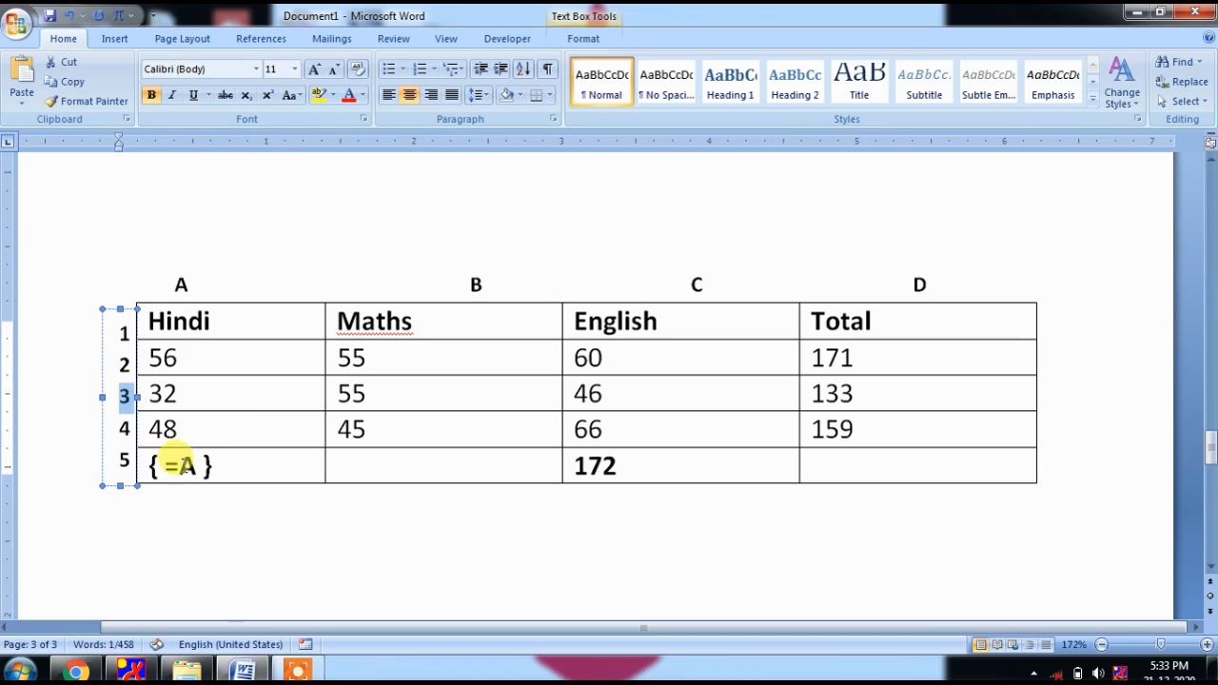
left_click(190, 465)
type("3+")
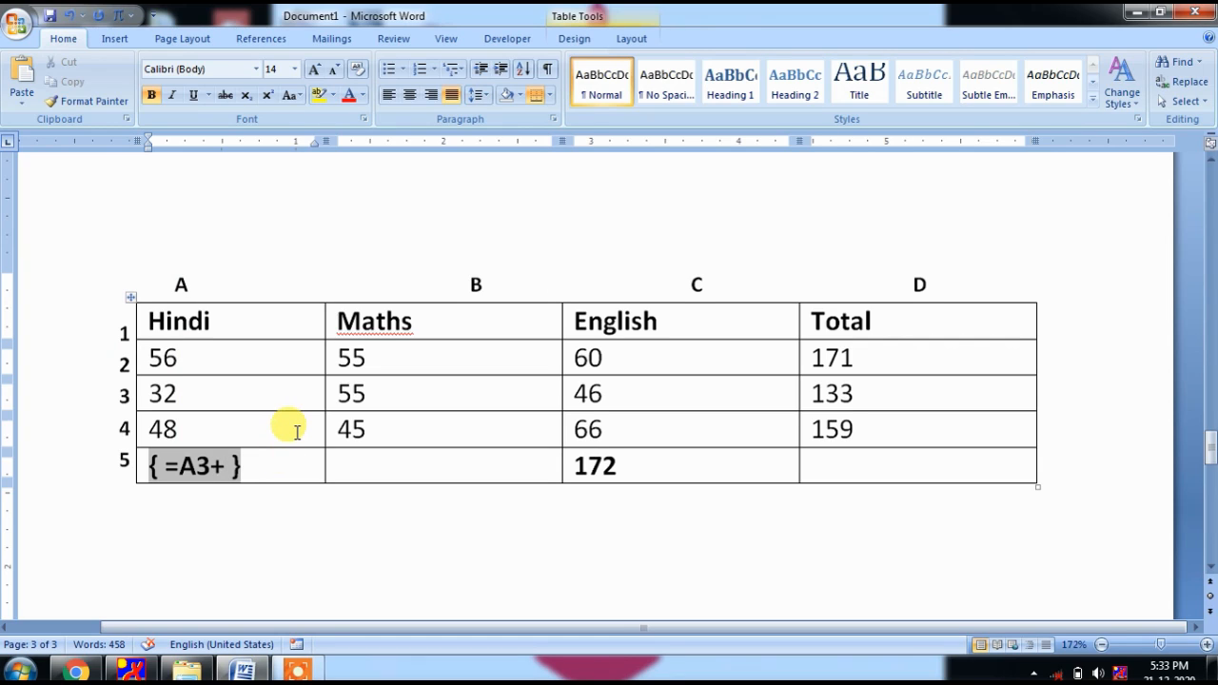
type("A")
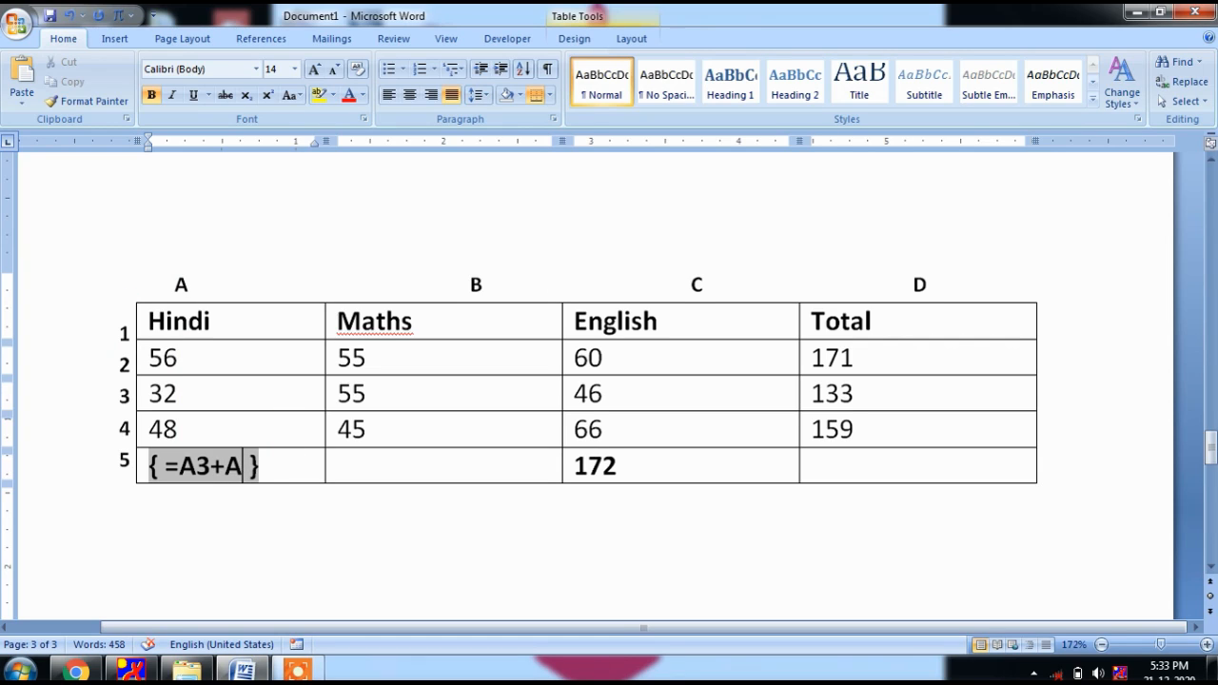
type("2")
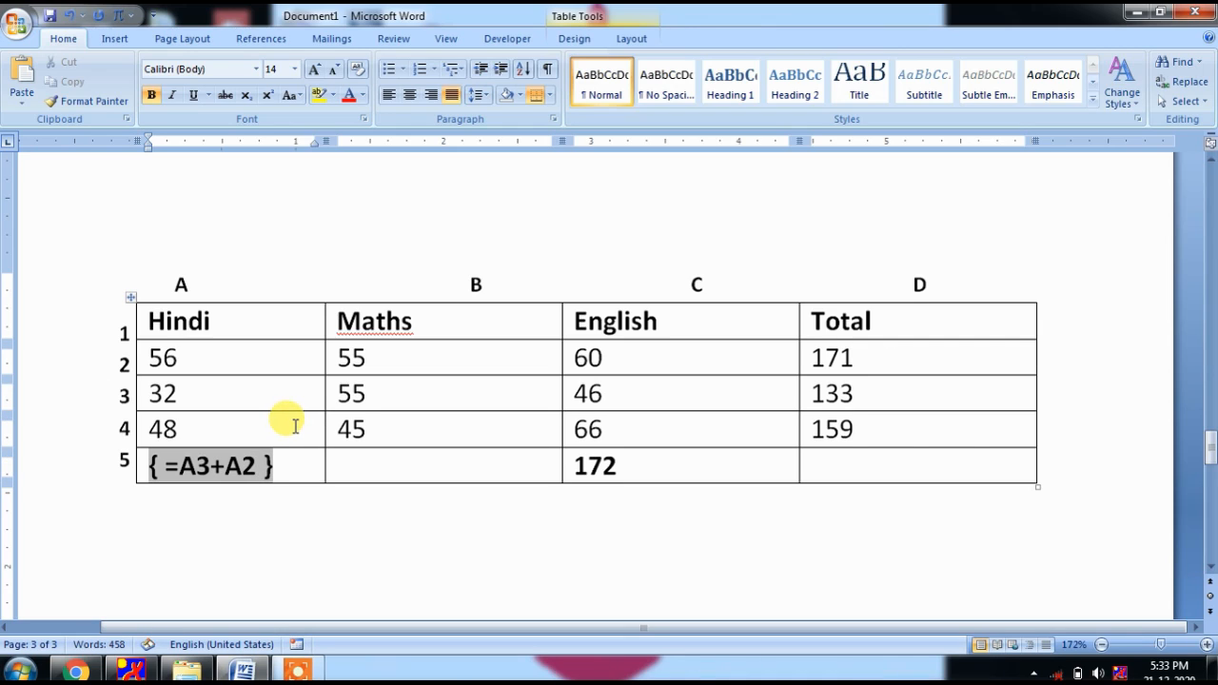
key("F9")
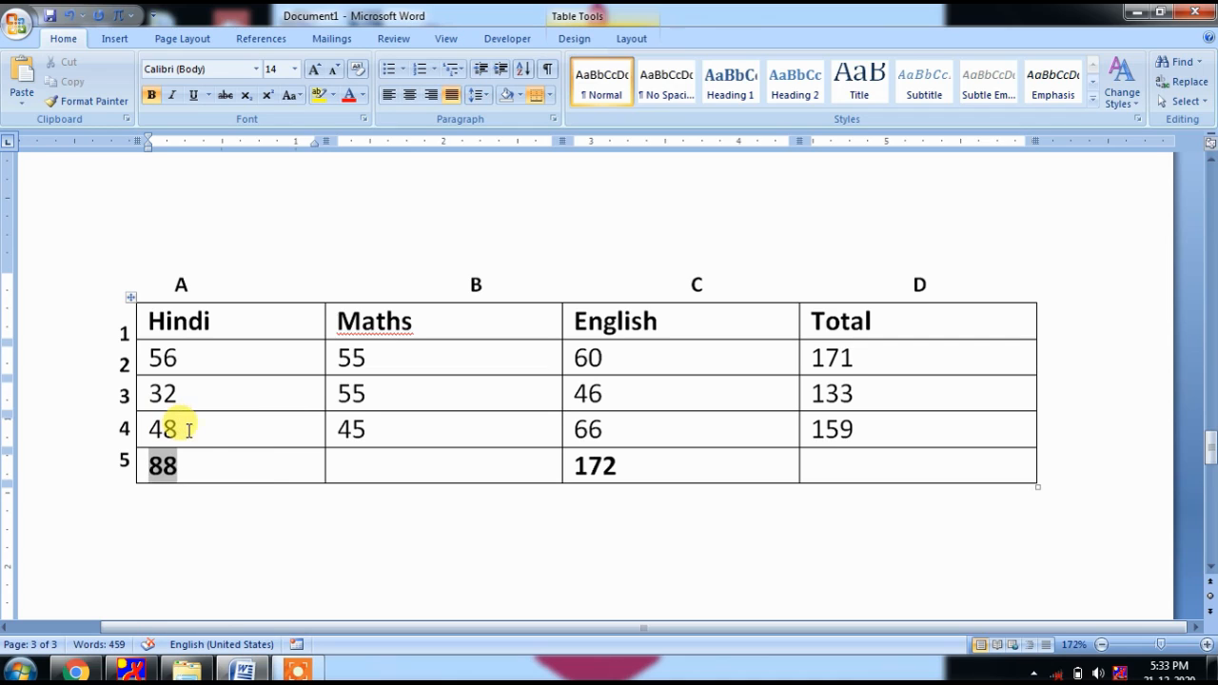
left_click_drag(158, 464, 140, 464)
- Insert a formula field =B2+B4 in row 5 of the Maths column and calculate it
left_click(353, 454)
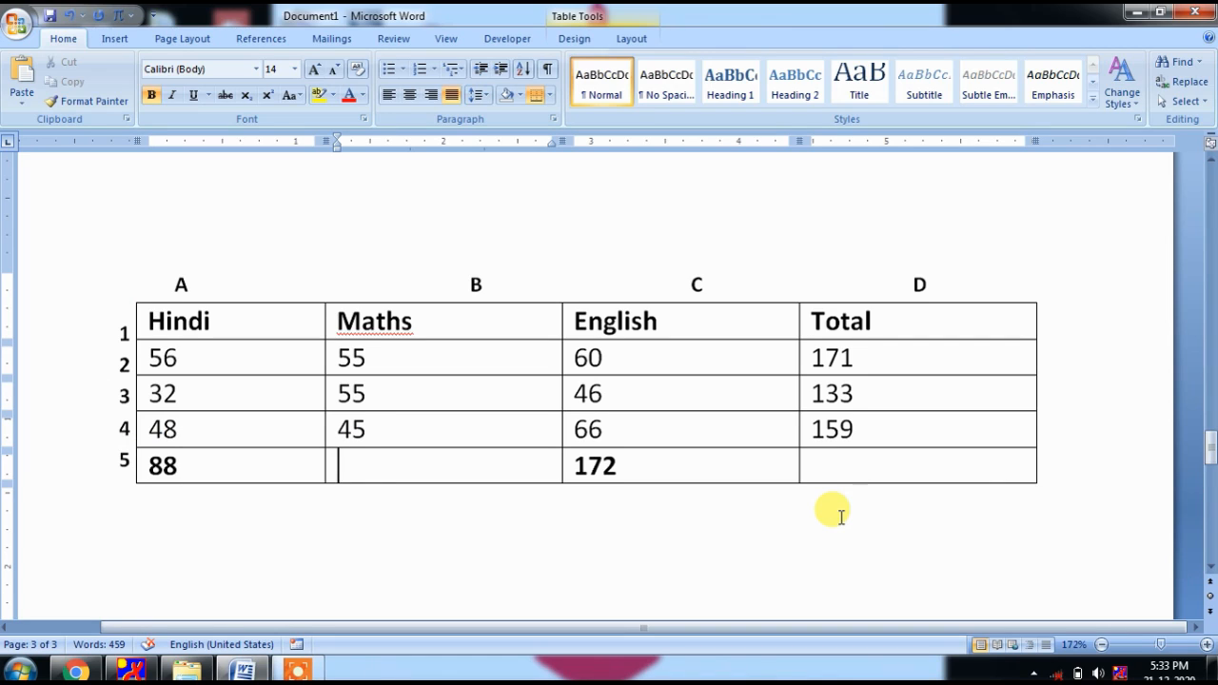
key("ctrl+F9")
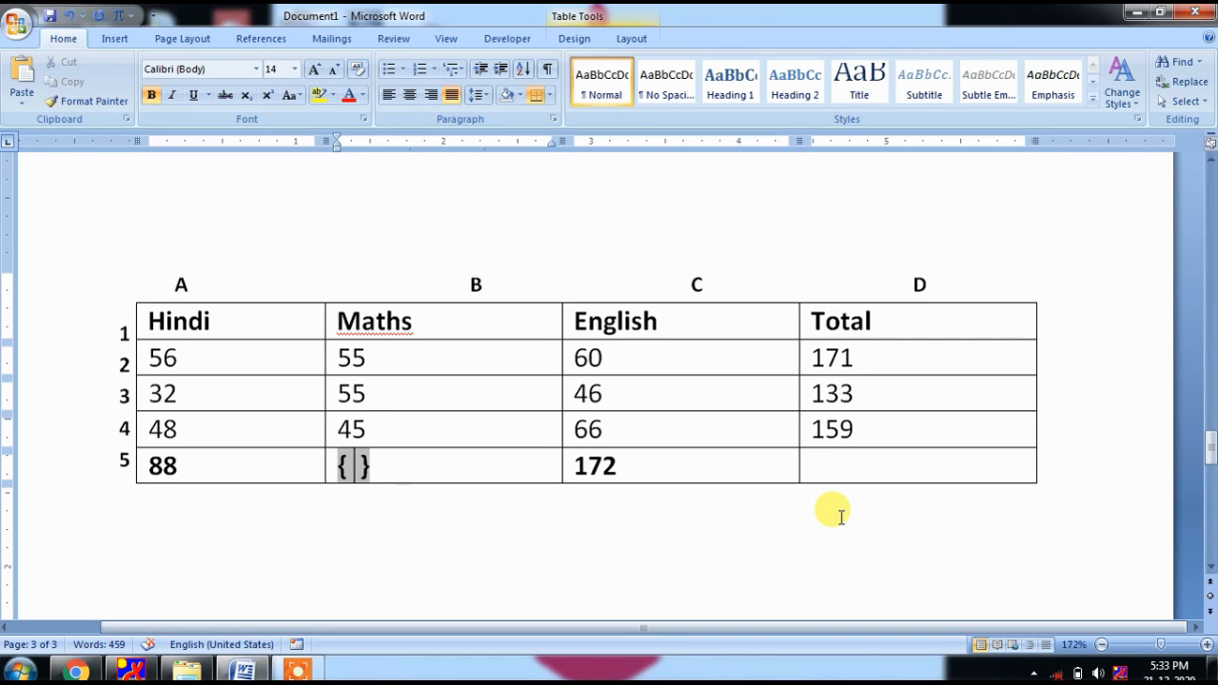
type("= ")
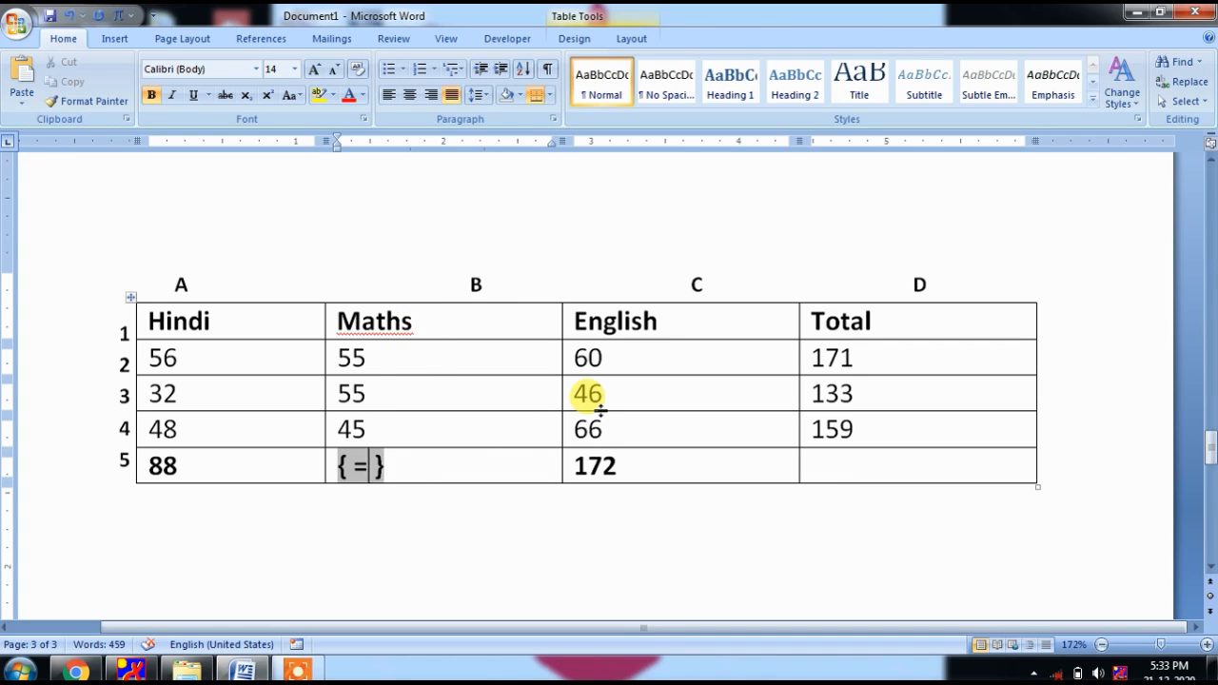
type("B2+")
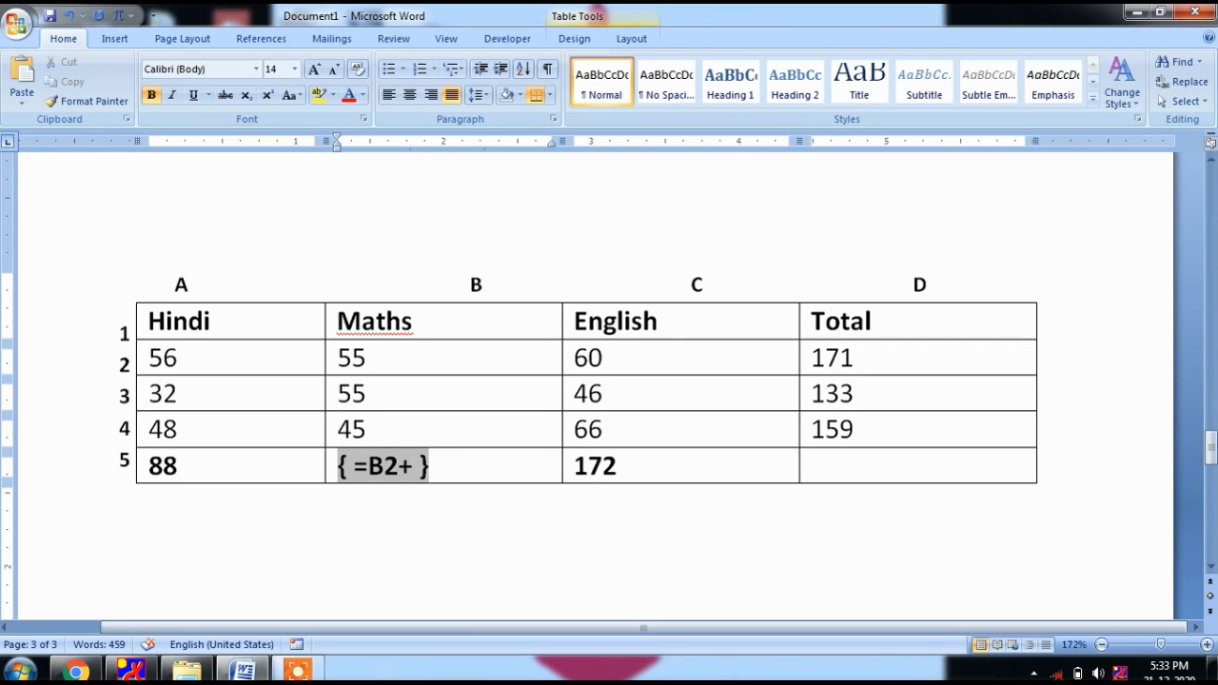
type("B4")
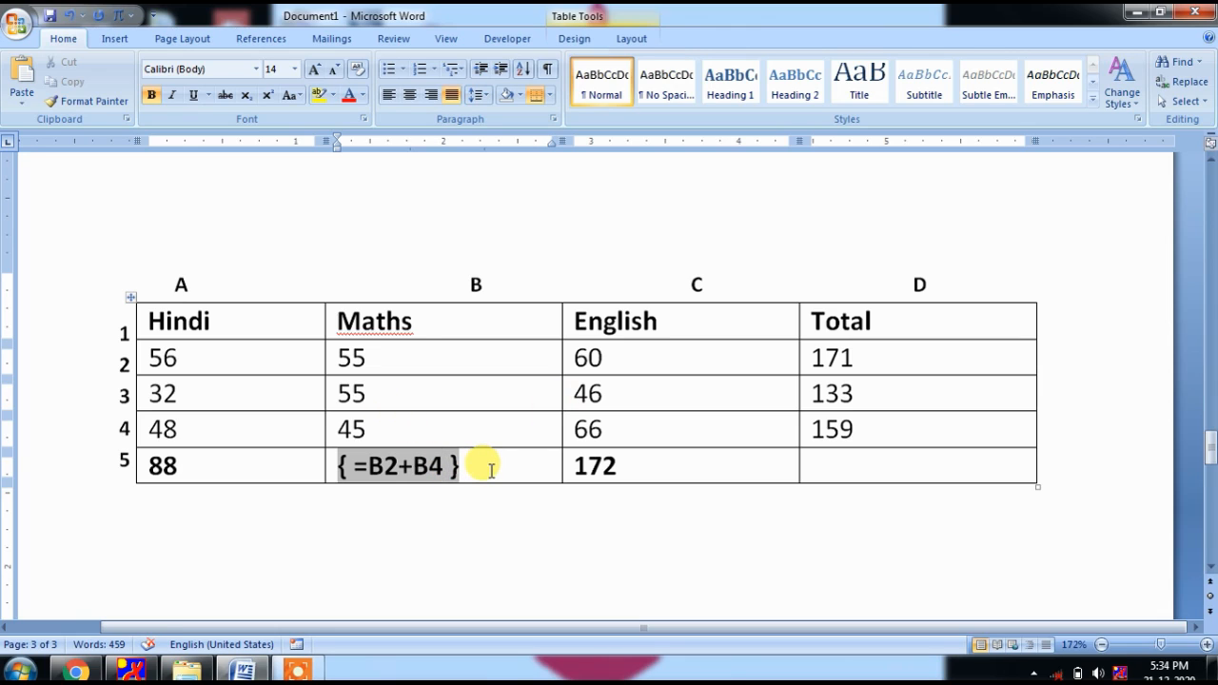
key("F9")
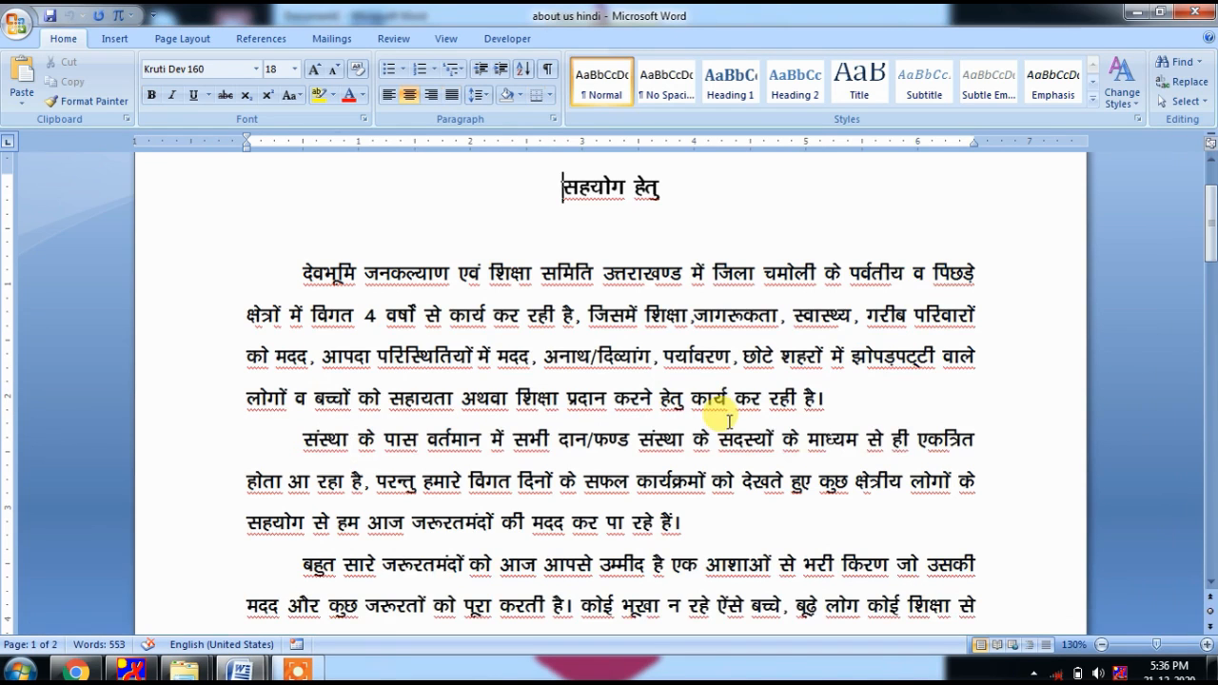
left_click(298, 670)
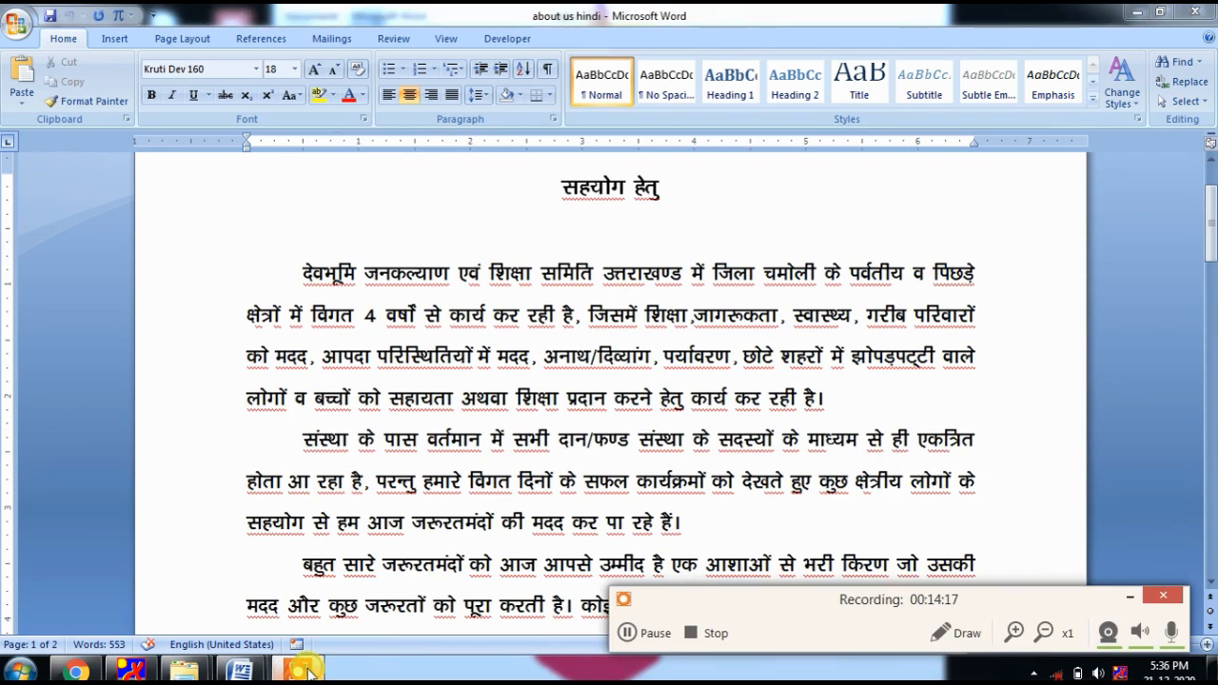
left_click(1124, 599)
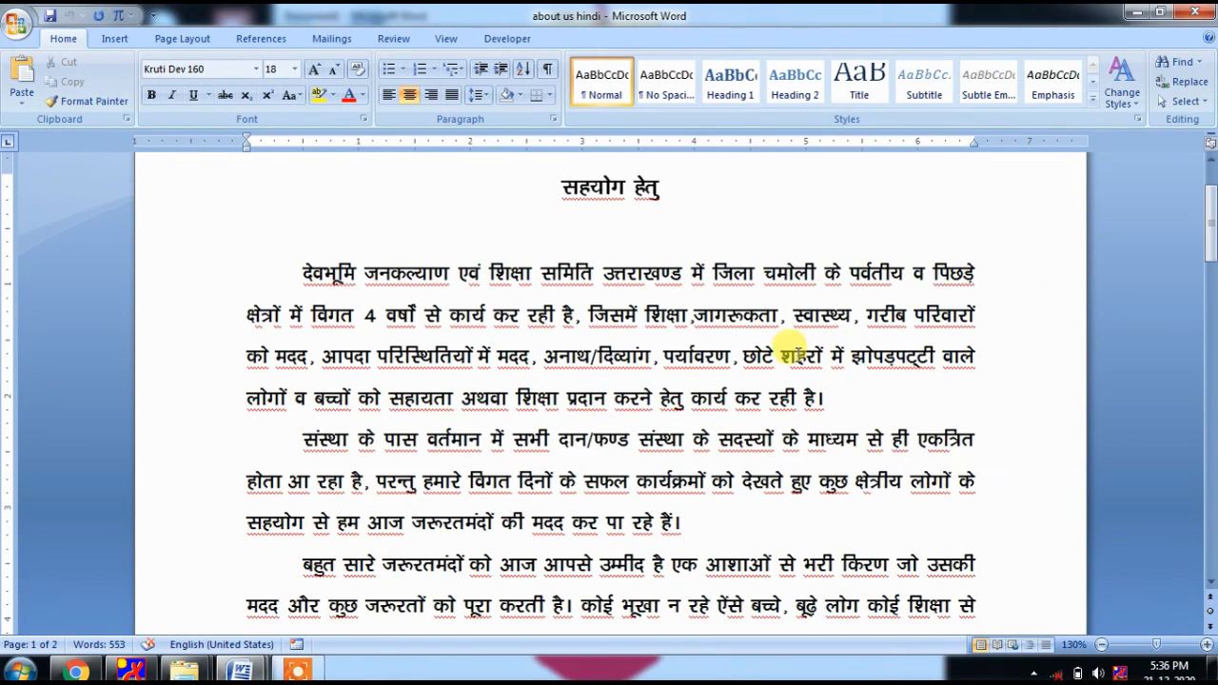
left_click(255, 70)
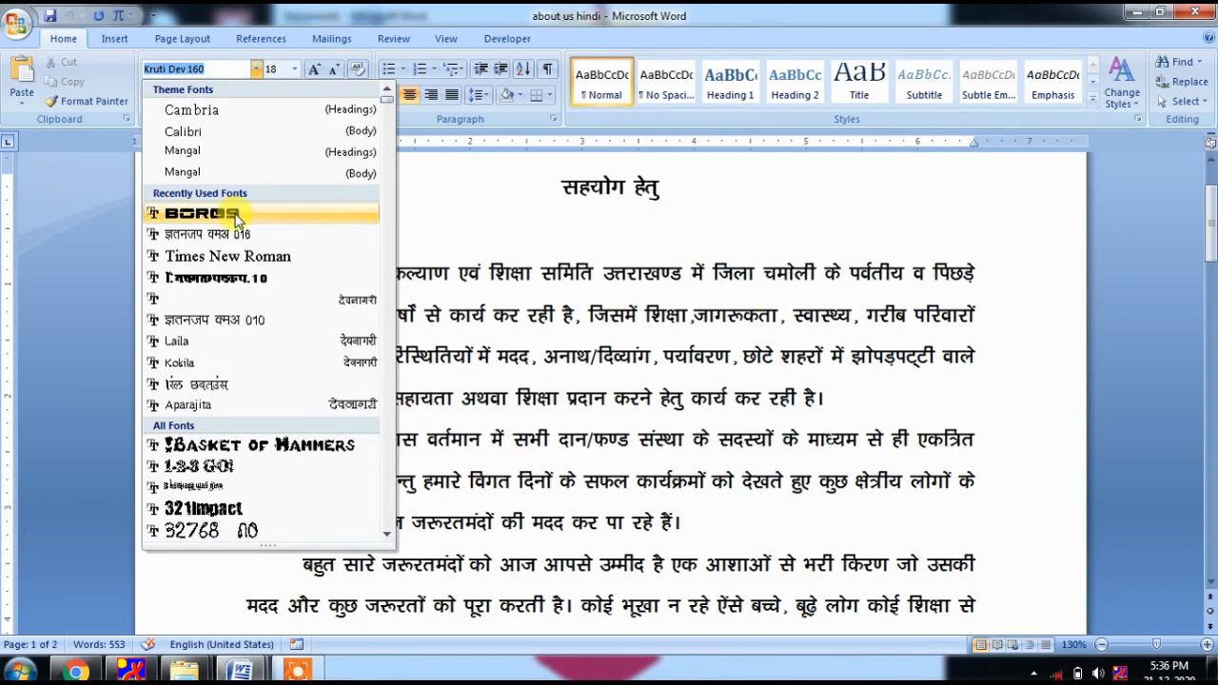
left_click(786, 319)
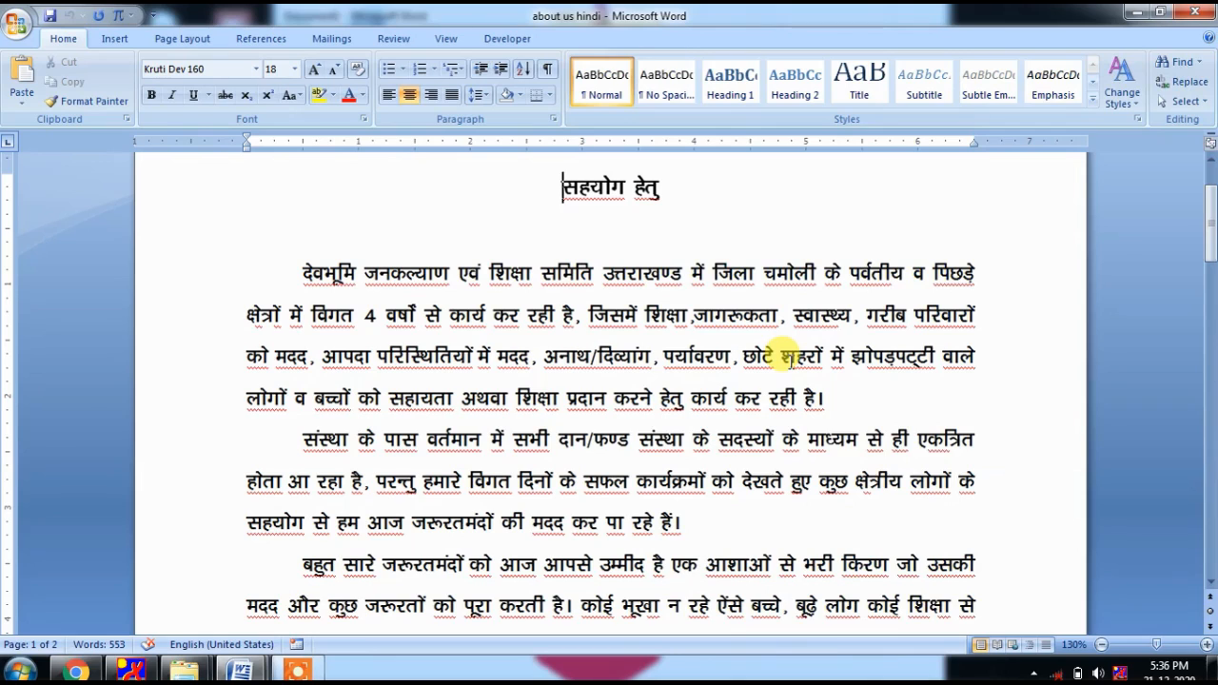
key("ctrl+Home")
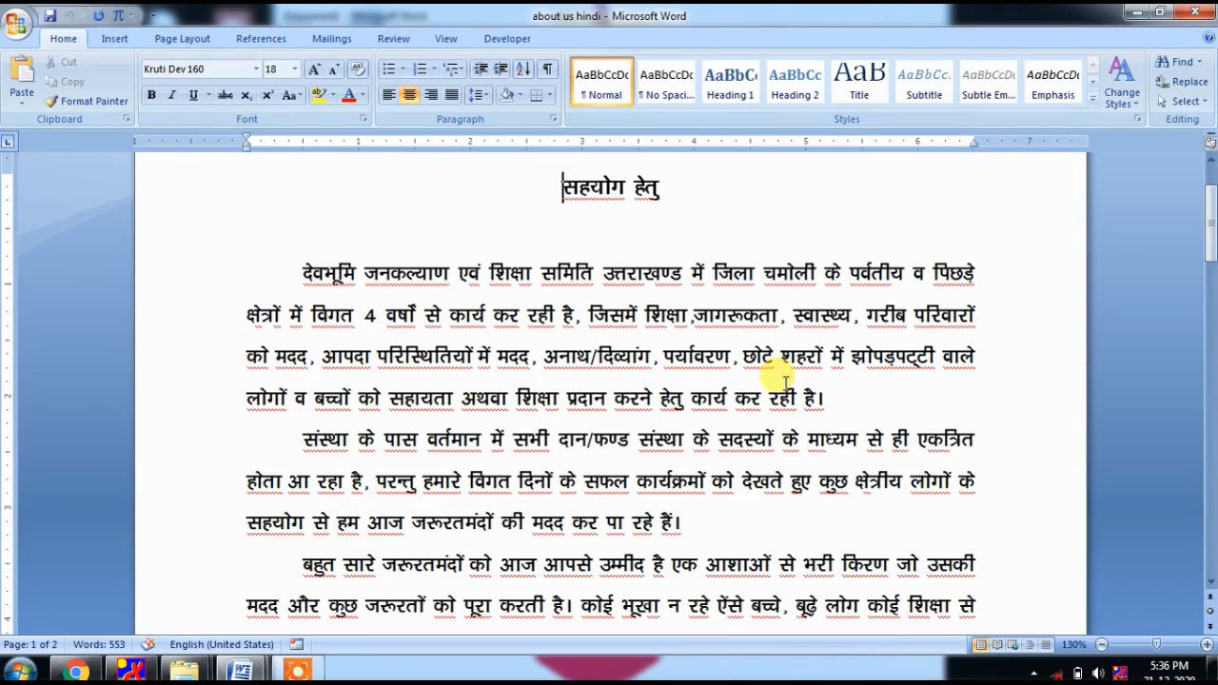
left_click(256, 68)
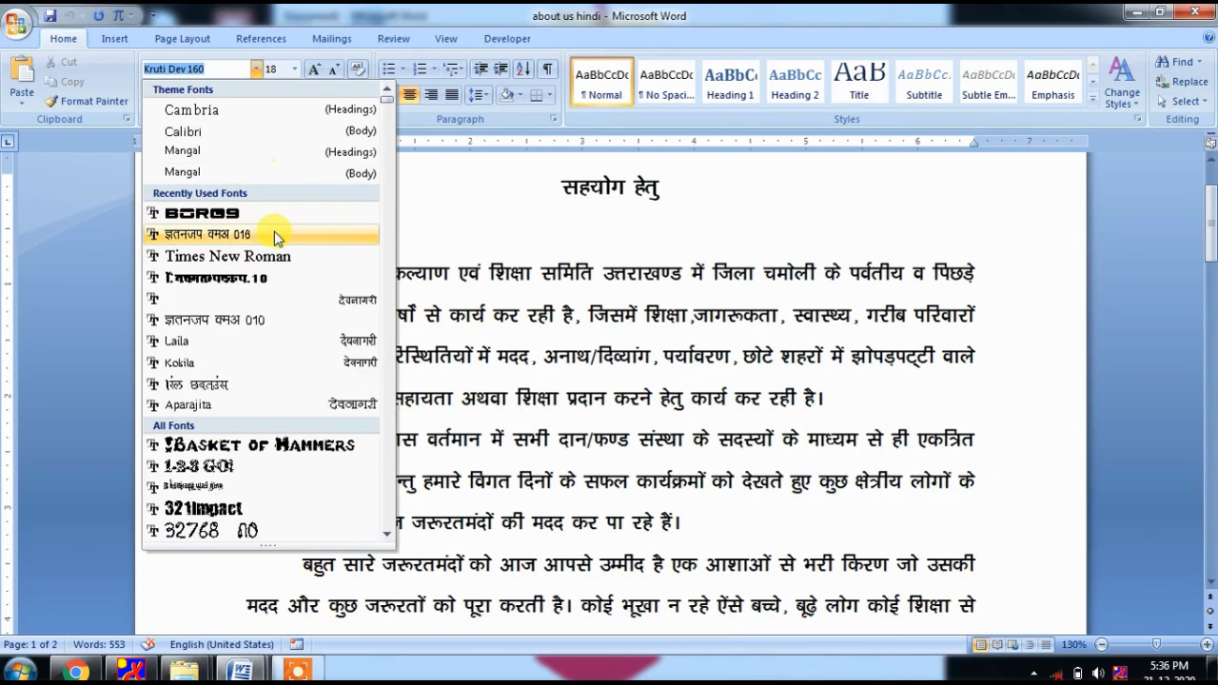
left_click(830, 344)
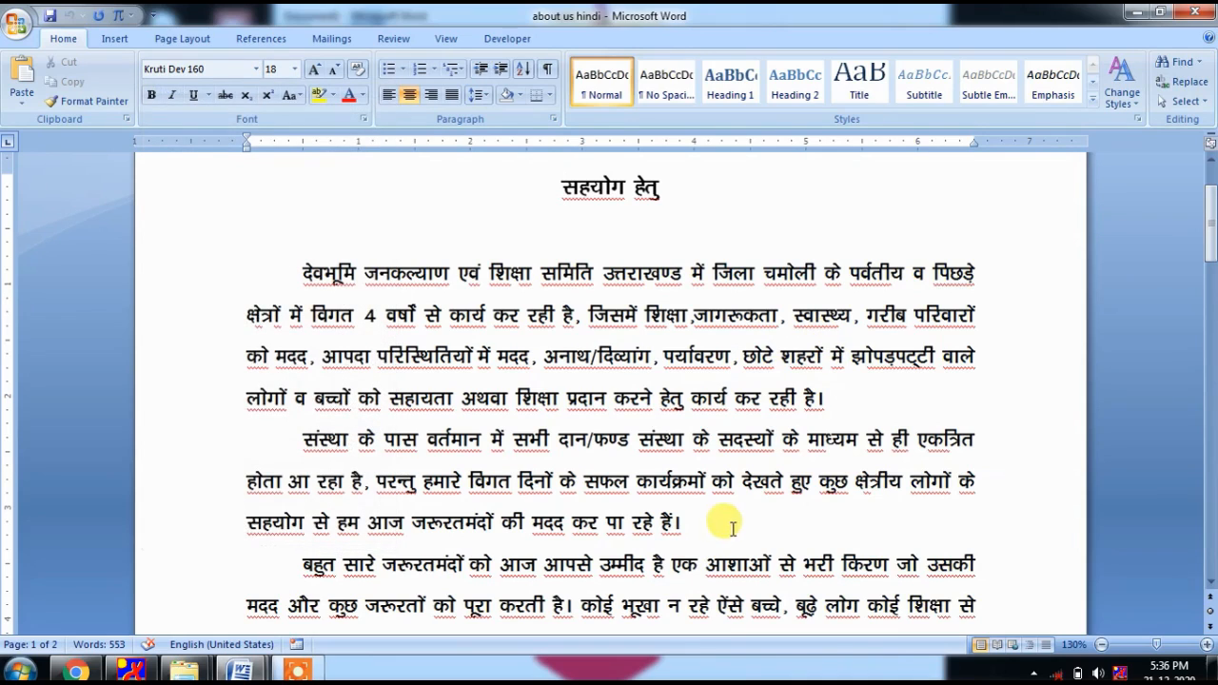
- In the Hindi document's second body paragraph, insert the word Organisation after संस्था and check its spelling suggestions
left_click(694, 440)
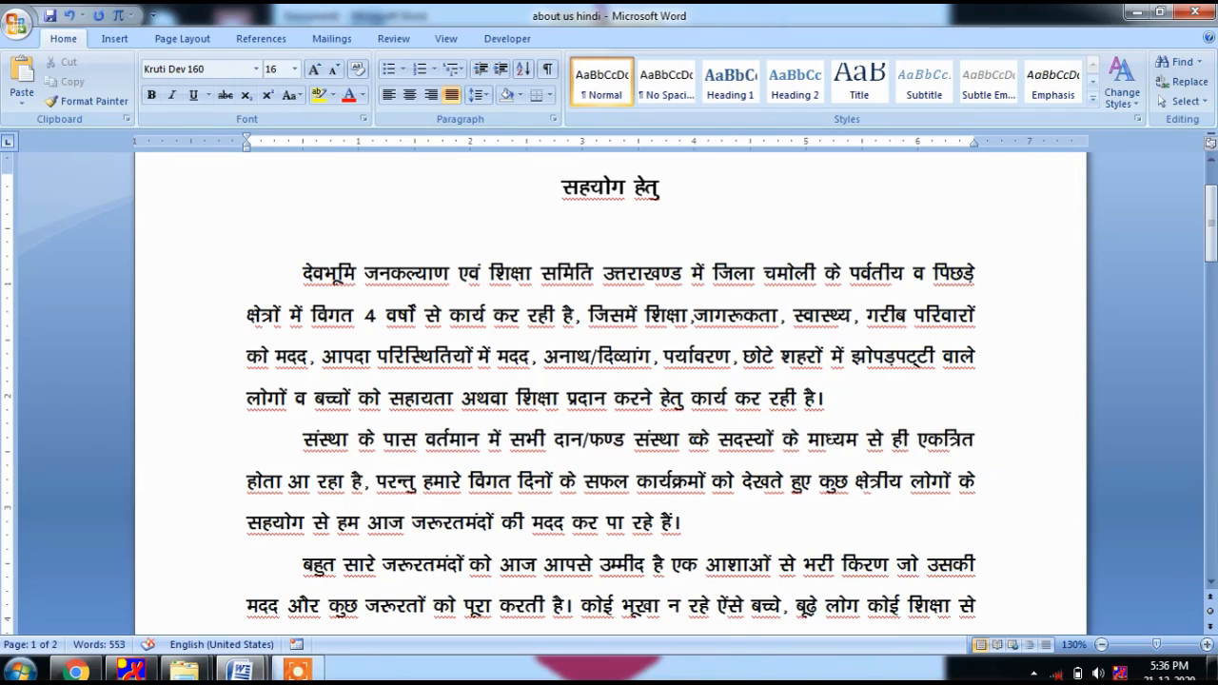
type("Orga")
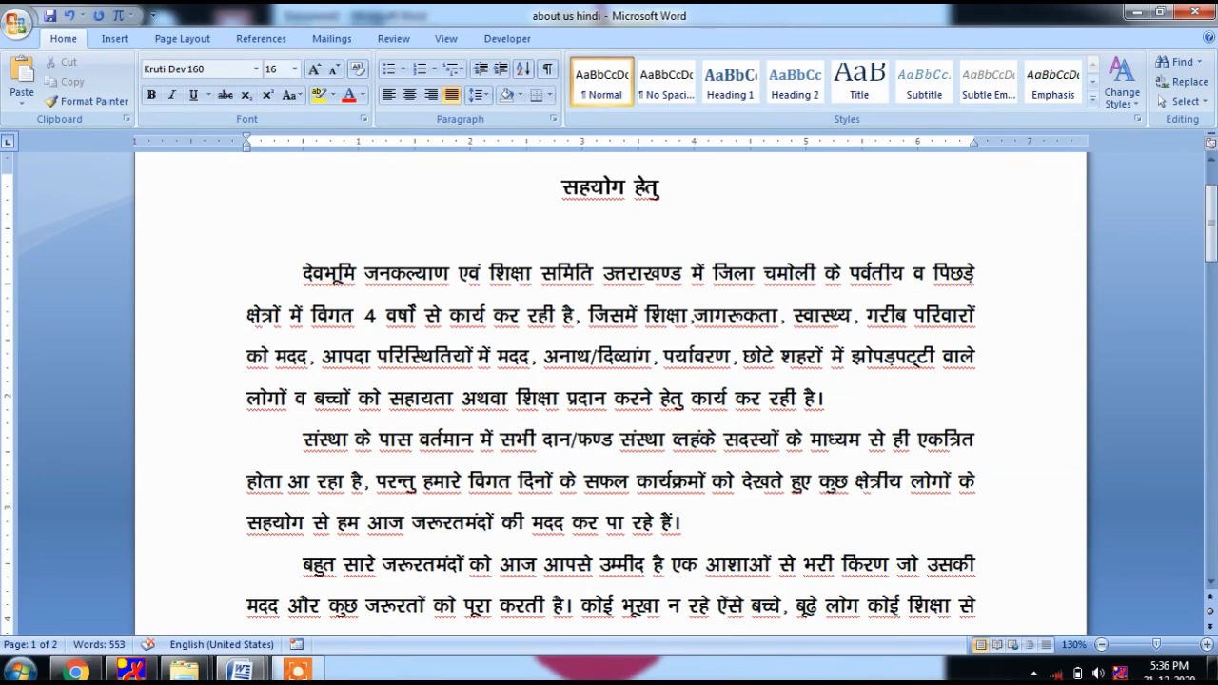
type("nisa")
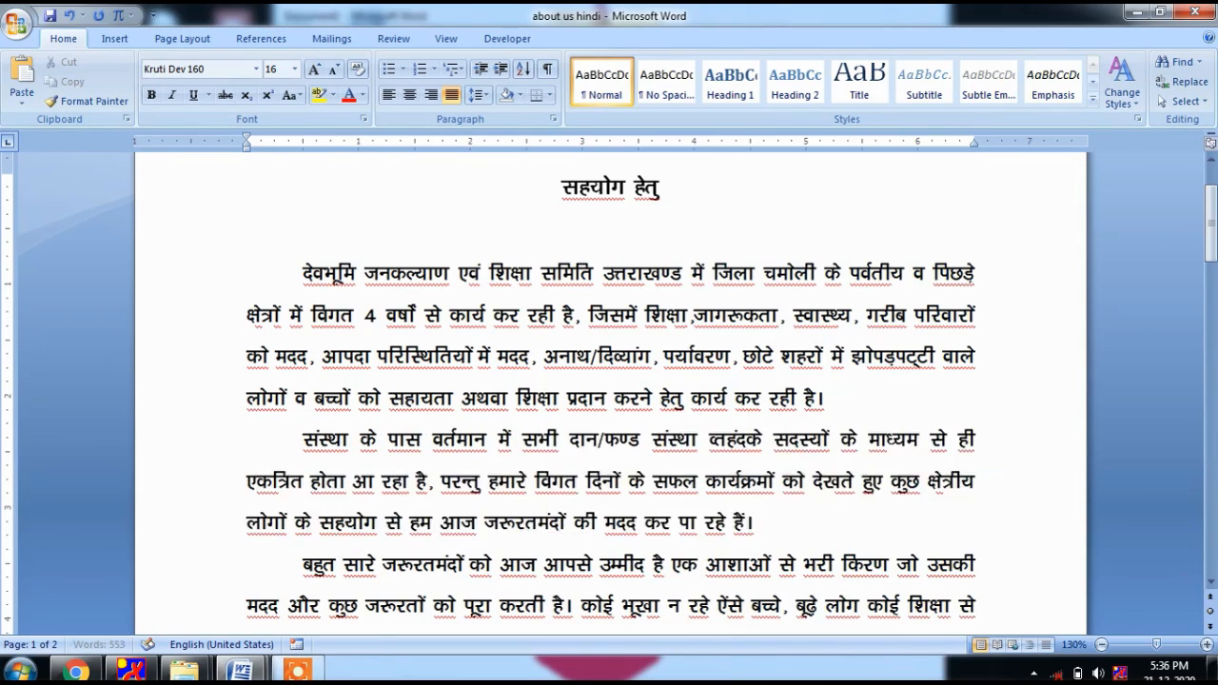
type("tion")
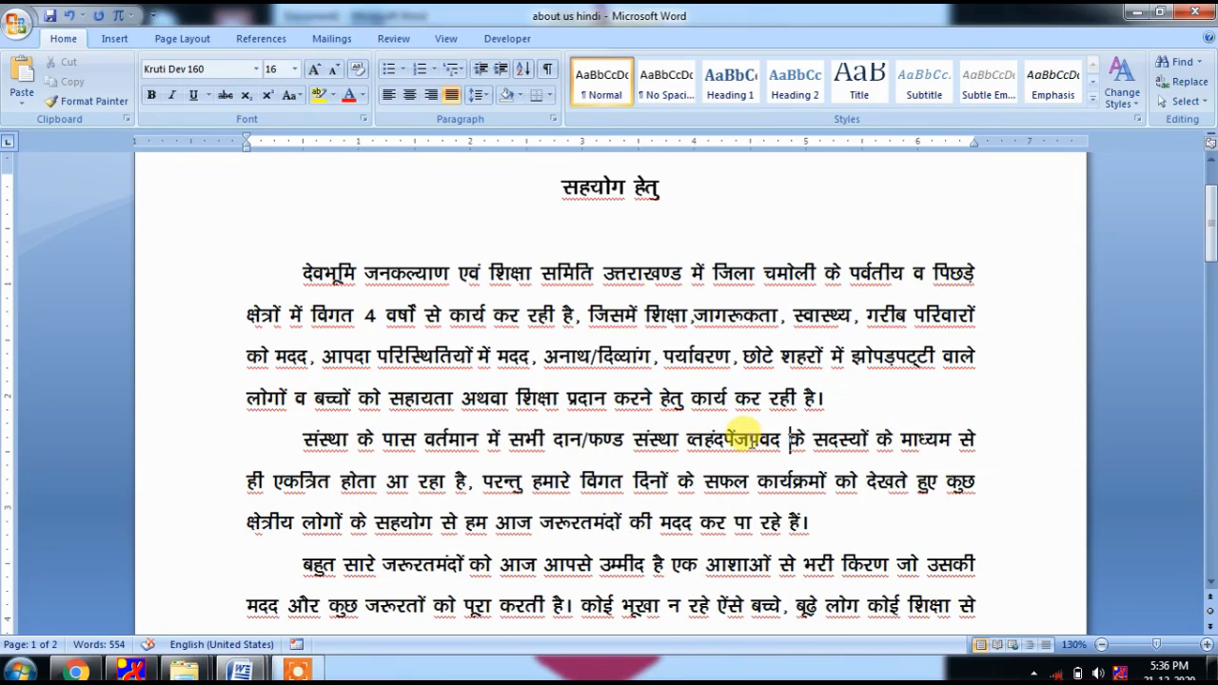
right_click(751, 443)
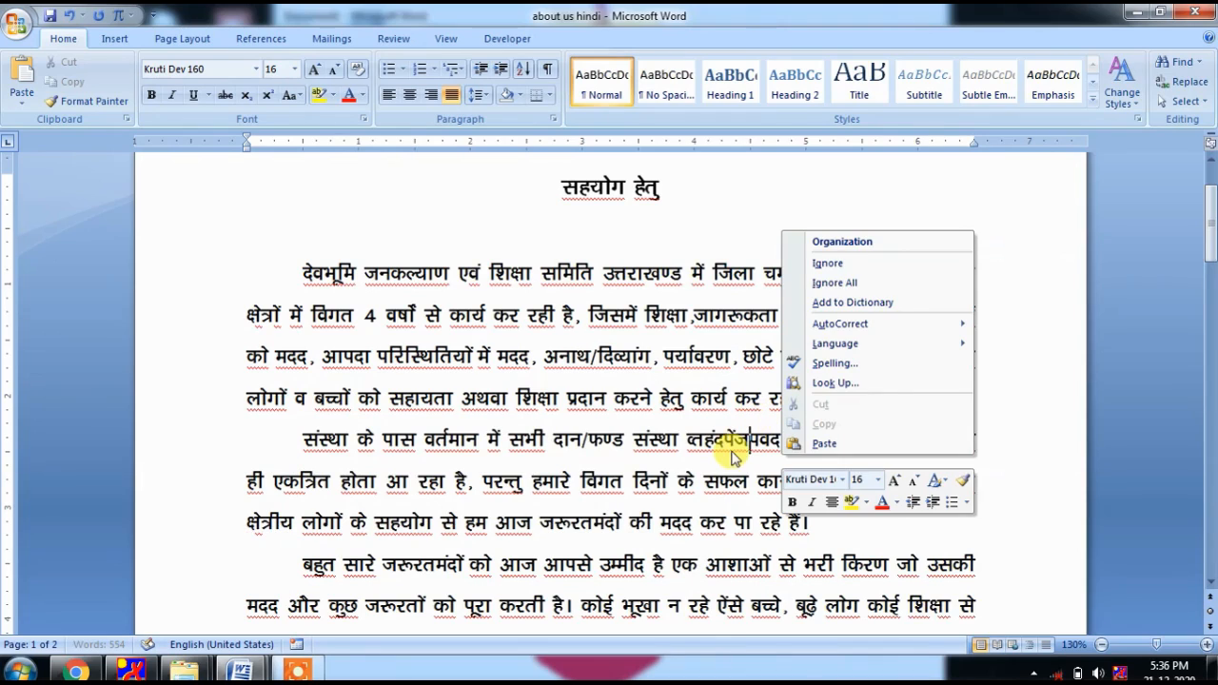
left_click(748, 435)
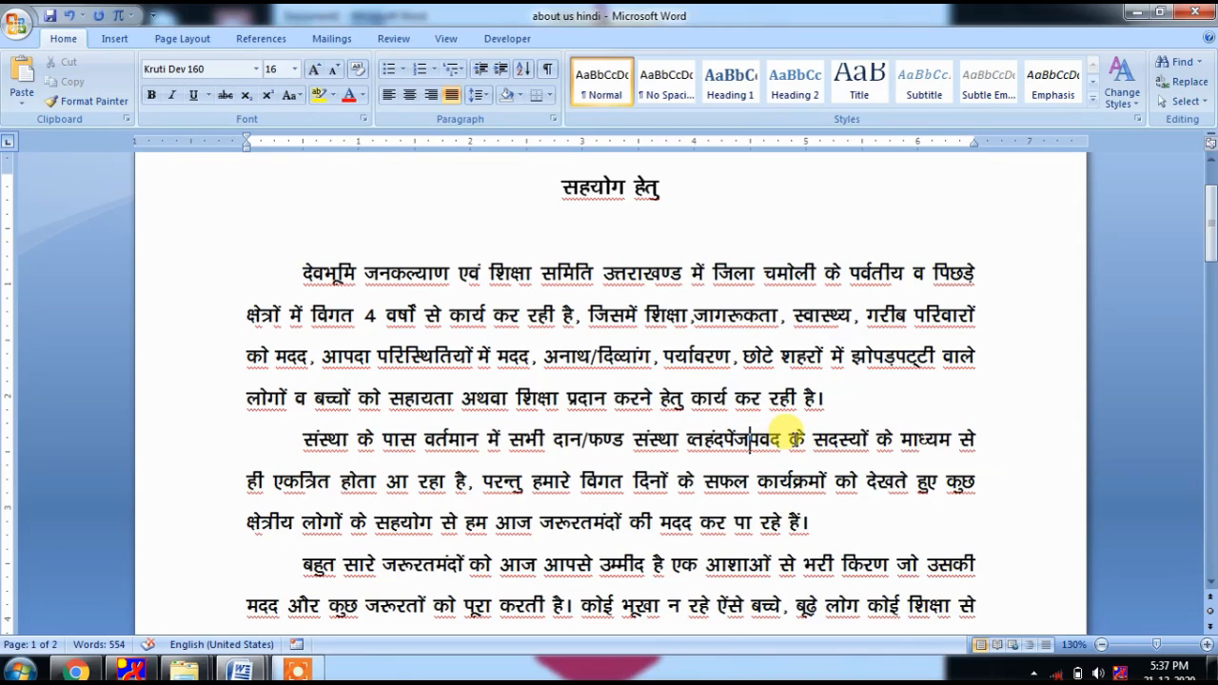
- Clear the character formatting of the inserted word Organisation and replace it with the suggested spelling Organization
left_click(789, 439)
left_click_drag(799, 441, 795, 439)
left_click(760, 442)
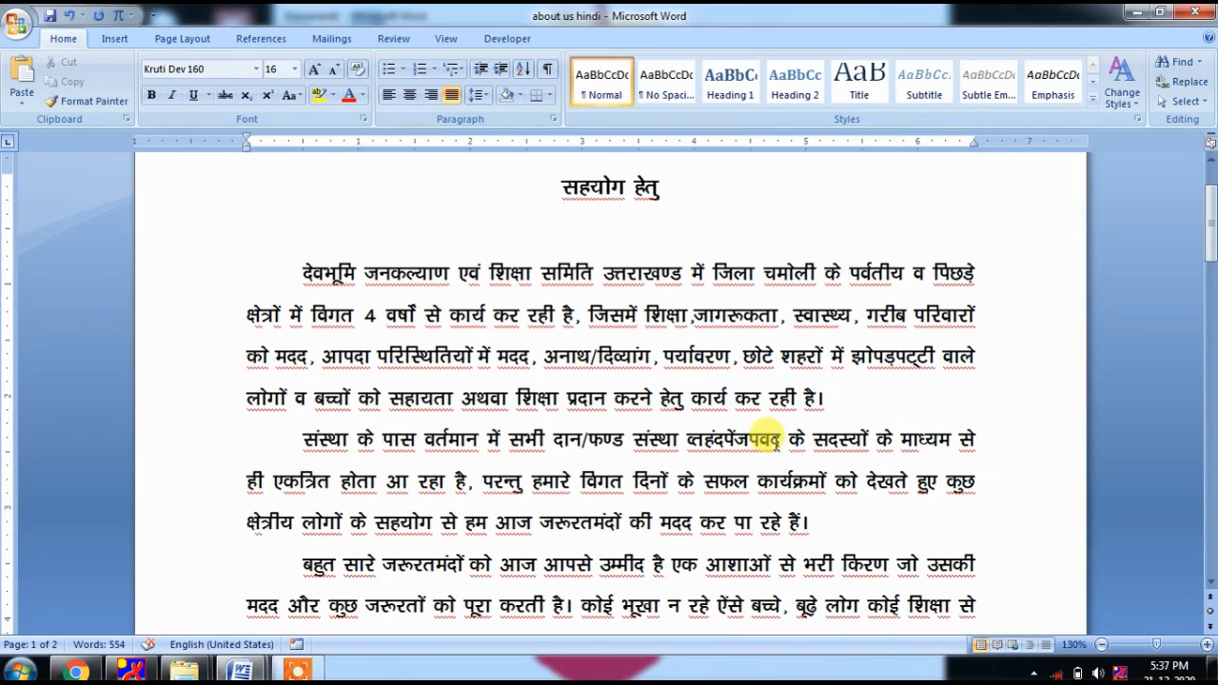
left_click(723, 440)
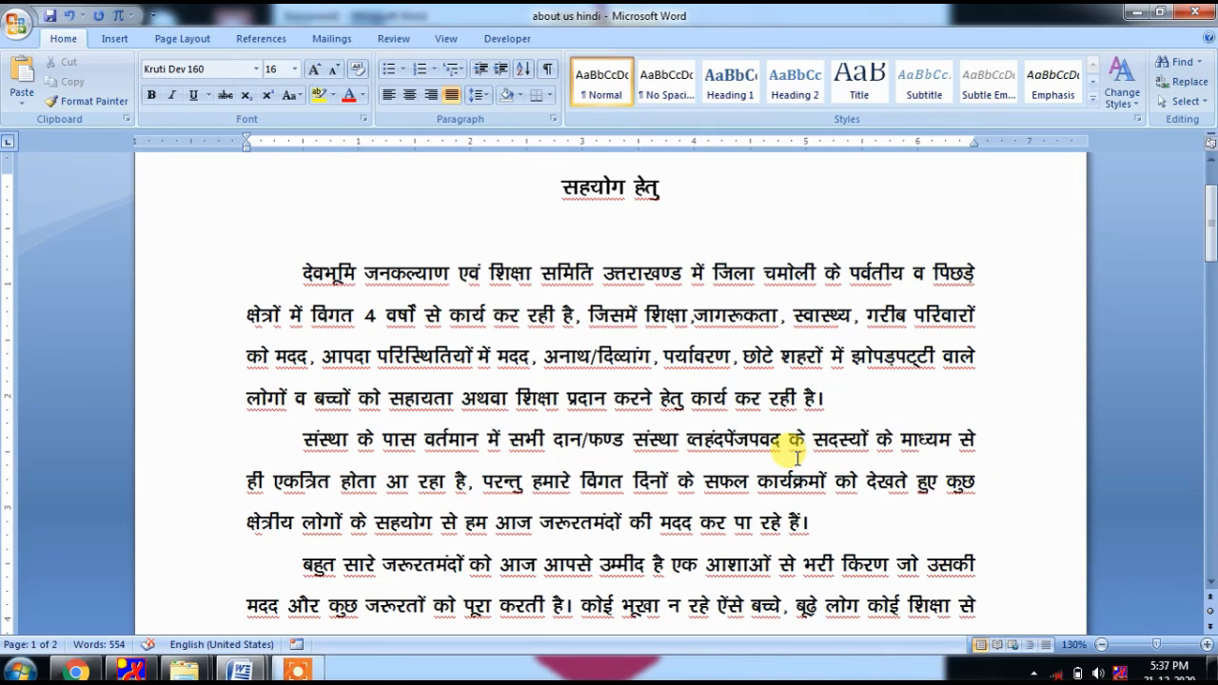
key("ctrl+space")
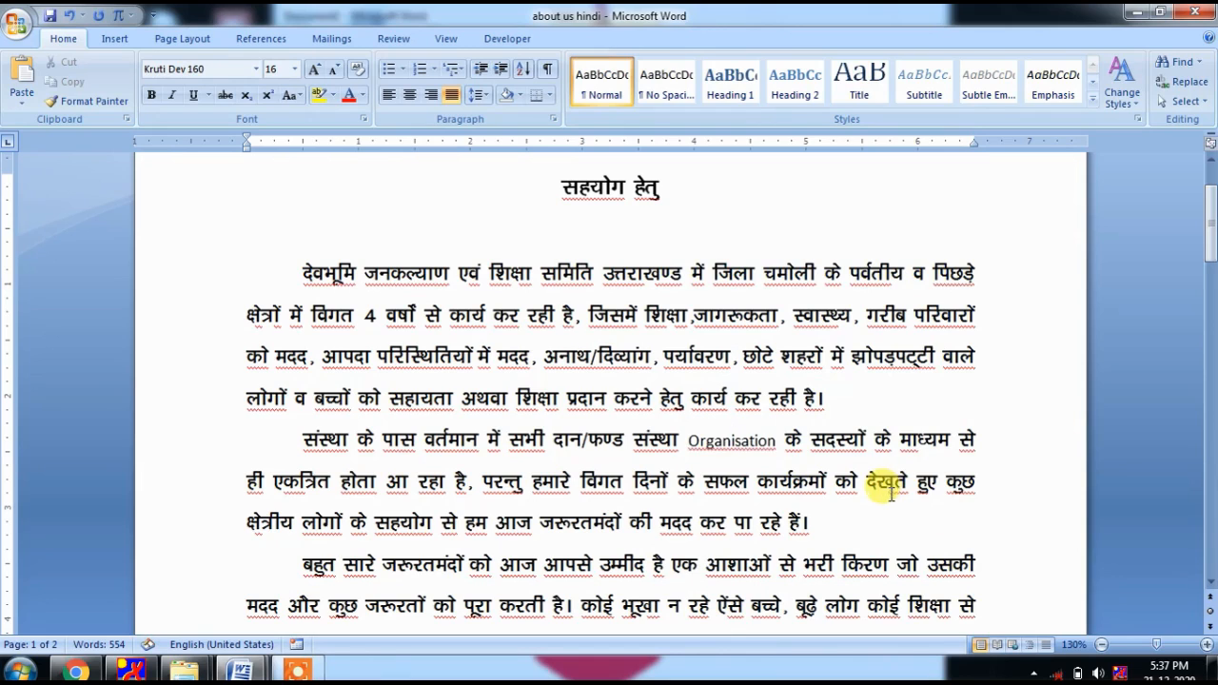
right_click(751, 444)
left_click(837, 242)
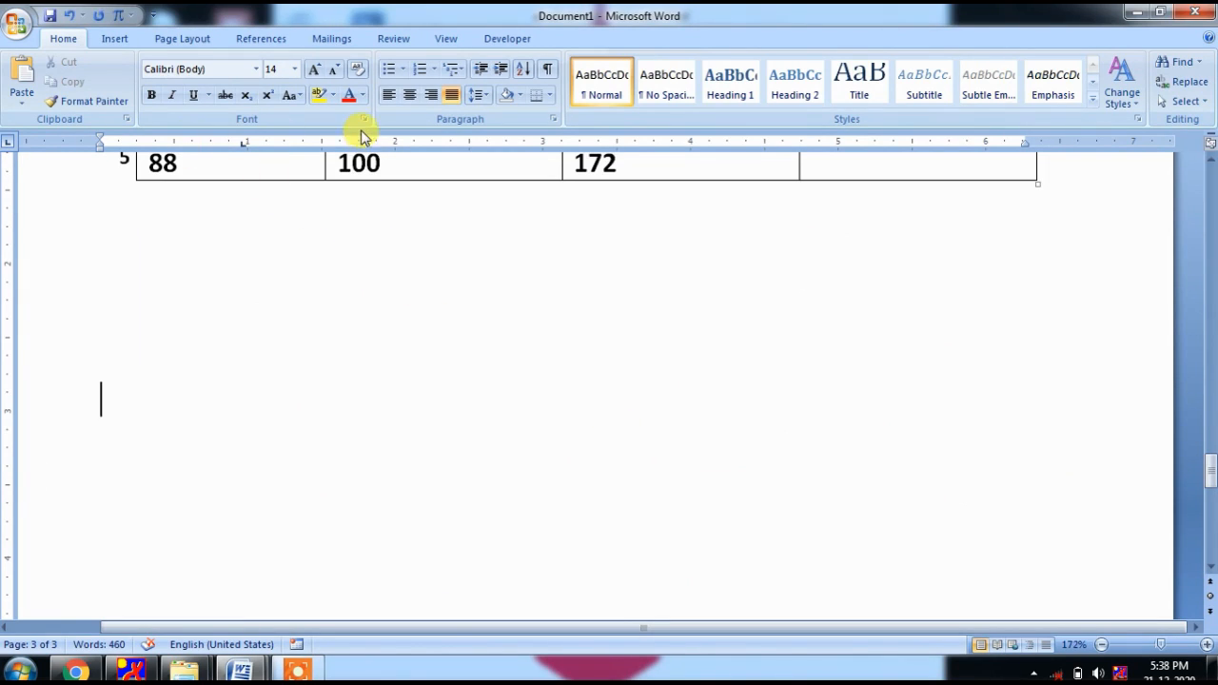
left_click(553, 120)
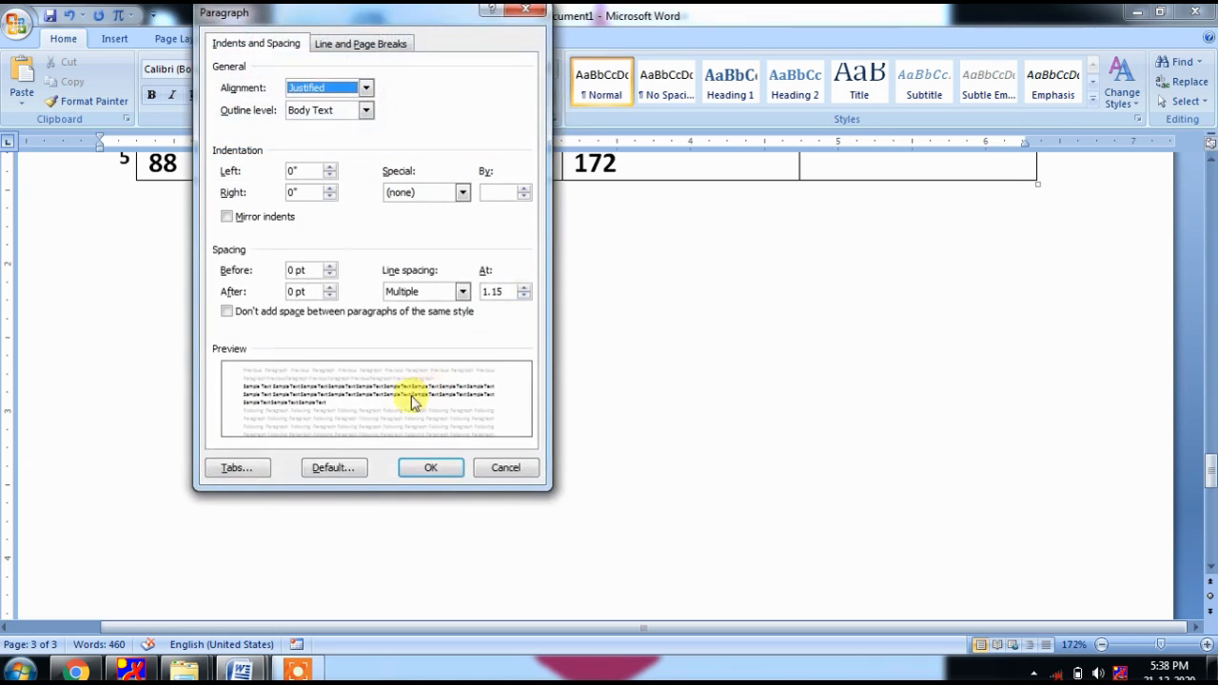
left_click(242, 466)
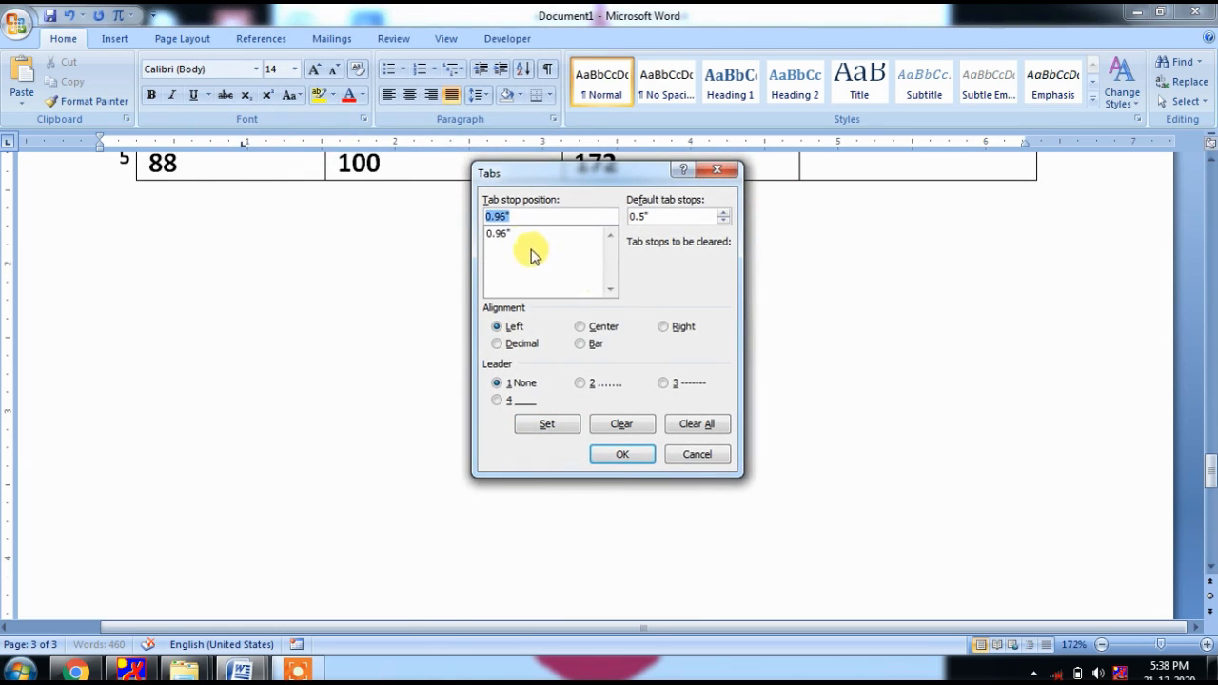
left_click(698, 455)
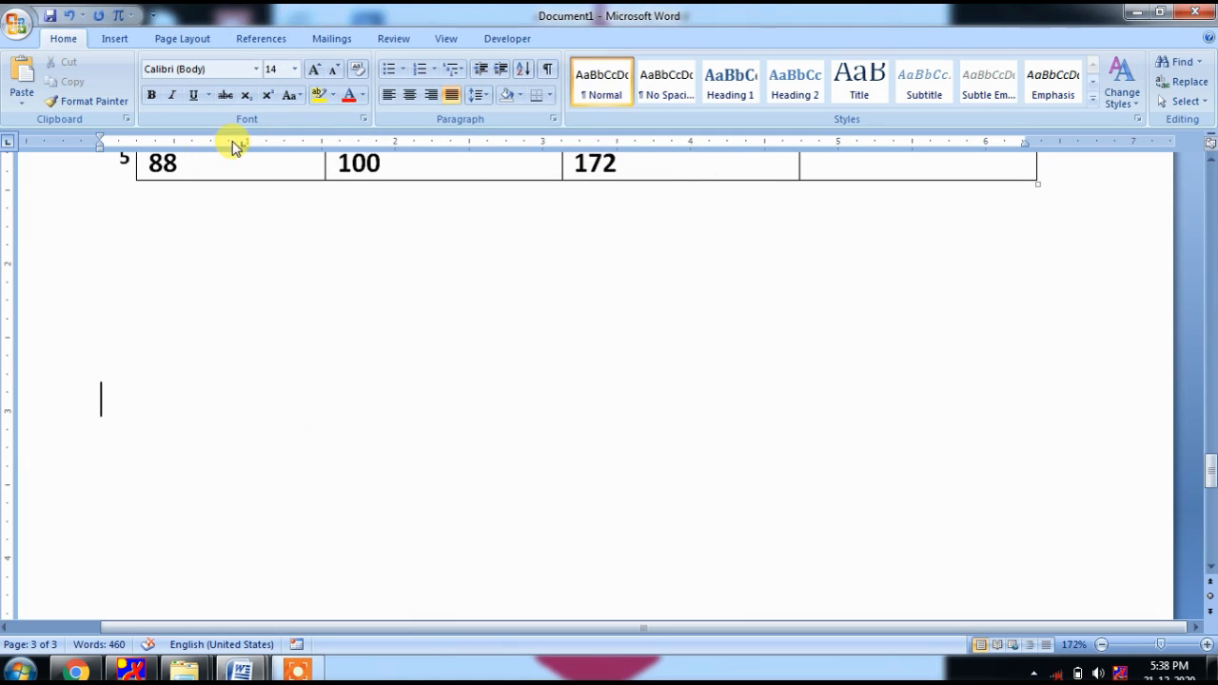
- Add left tab stops at about 1.5, 3 and 4.7 inches for the empty line below the table, and move the first stop to about 0.9 inches
double_click(322, 143)
left_click(697, 455)
left_click_drag(242, 145, 230, 146)
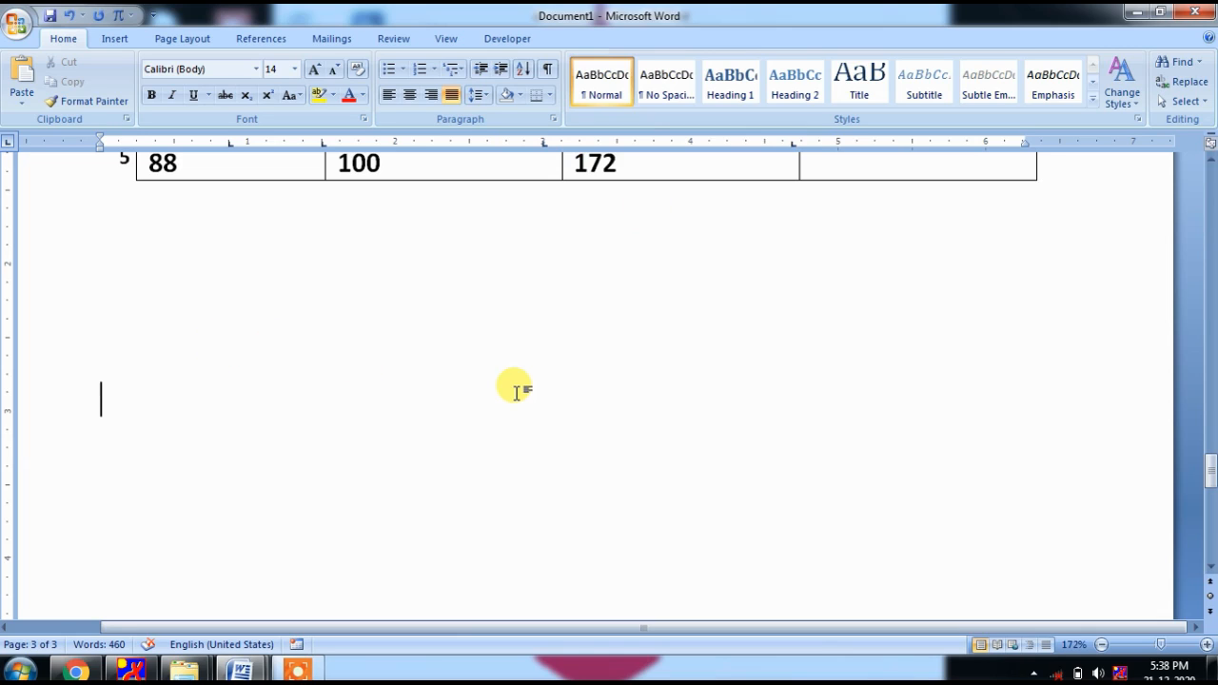
- Enter a heading line below the table with Name, school, roll no., board and year, each aligned to a tab stop
type("Na")
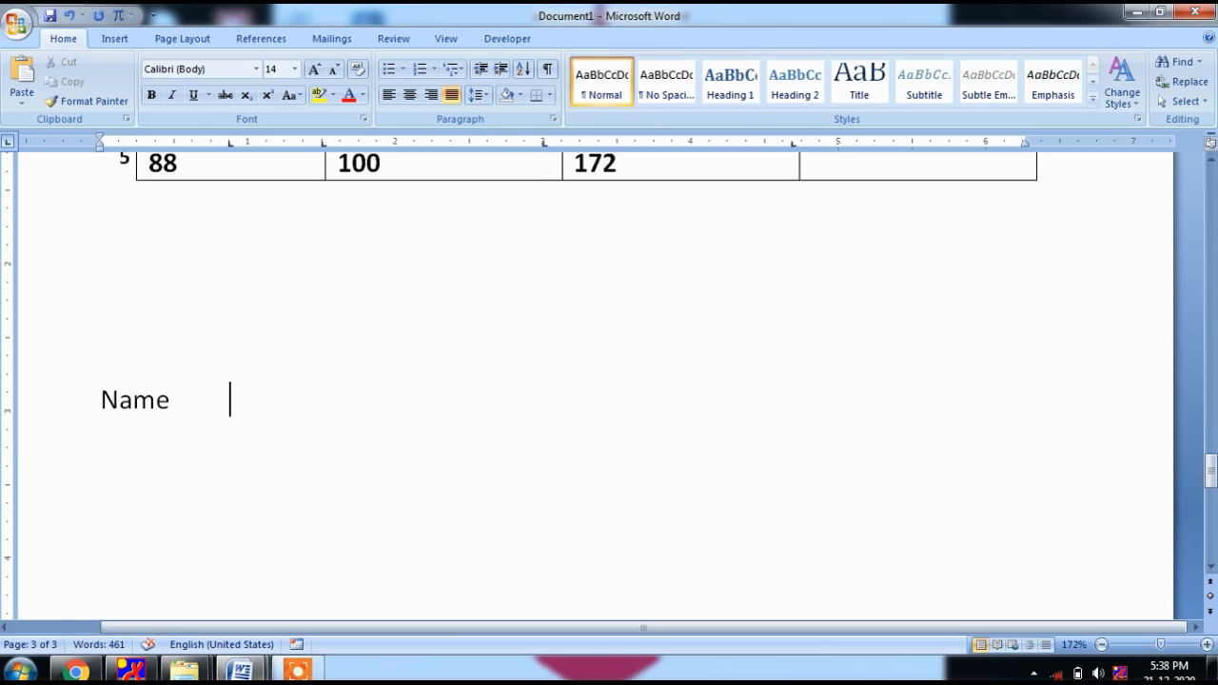
type("me")
key("Tab")
type("school")
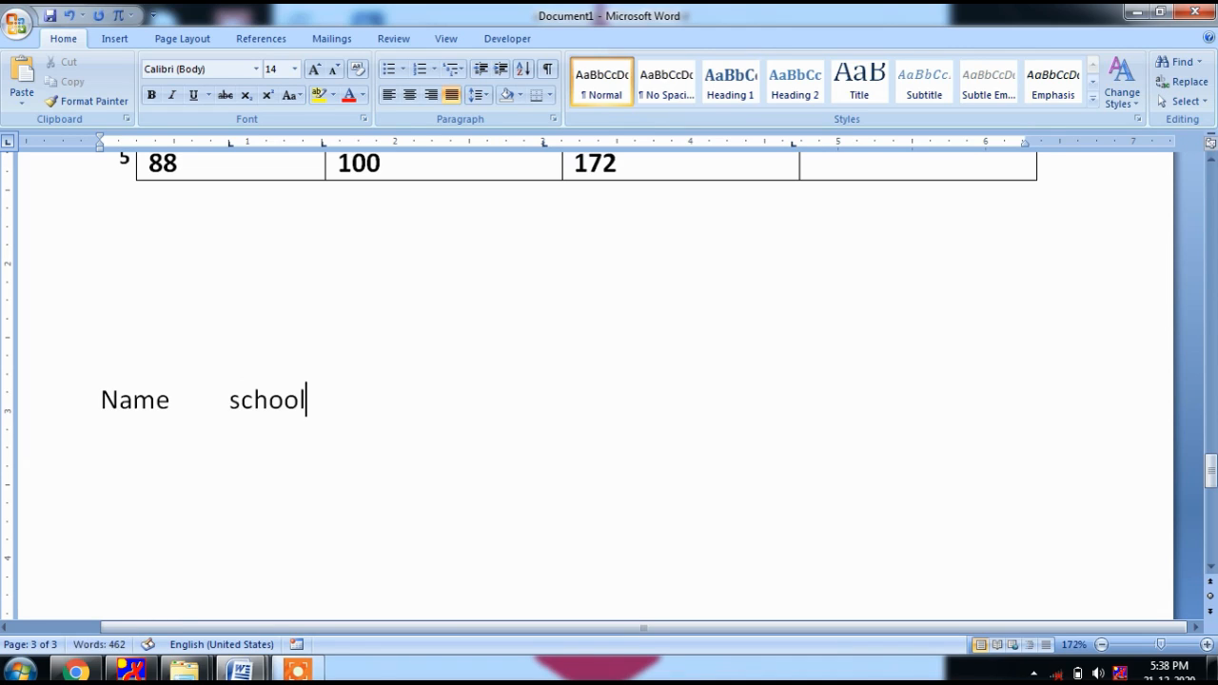
key("Tab")
type("ro")
key("BackSpace")
type("oll no.\t")
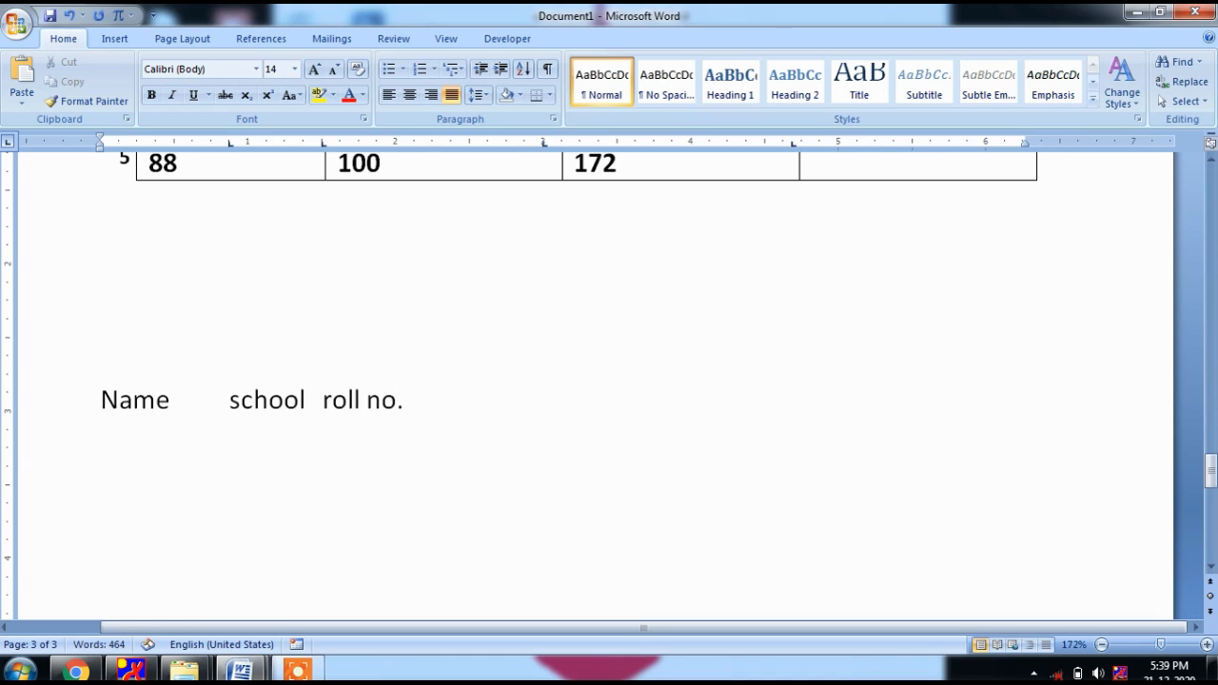
type("board")
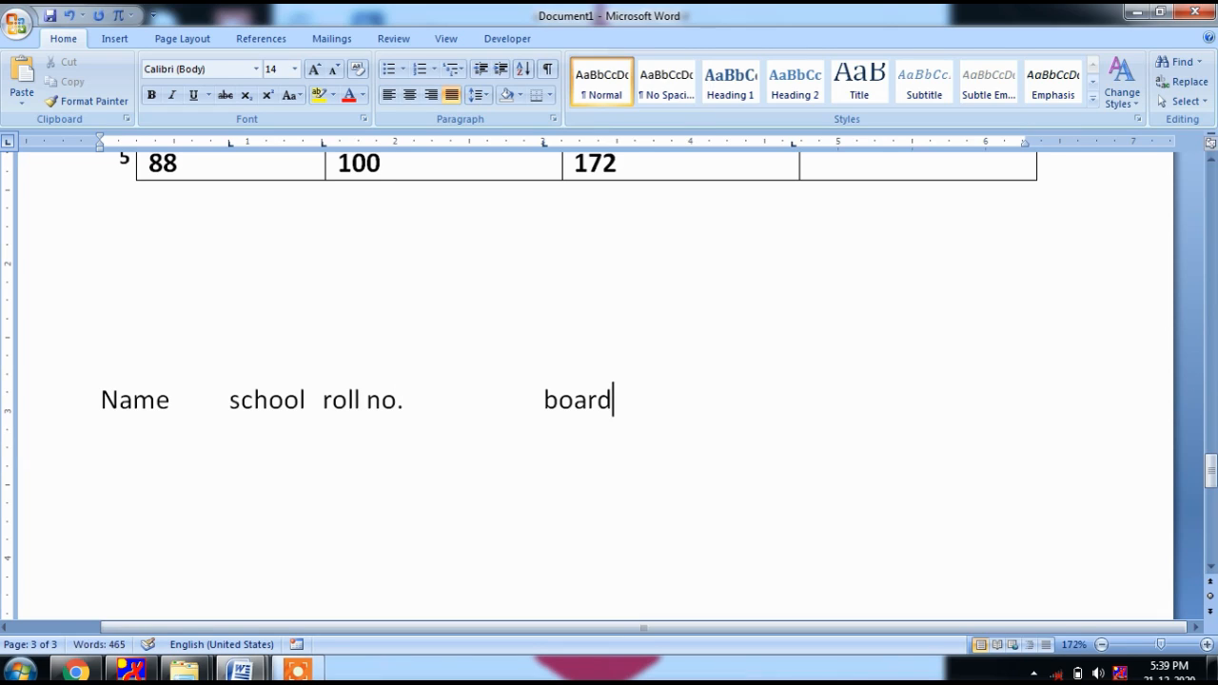
key("Tab")
type("year")
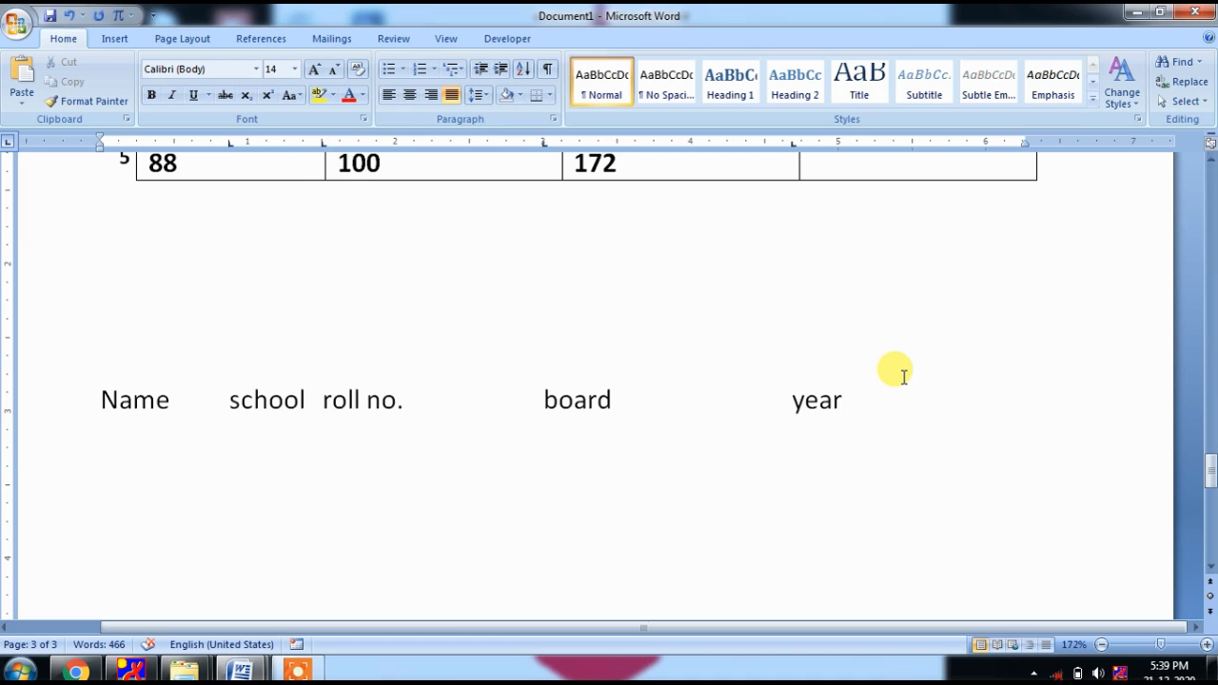
- Convert the tabbed heading line below the marks table into a five-column table, separating the text at tabs
left_click(63, 405)
left_click(550, 95)
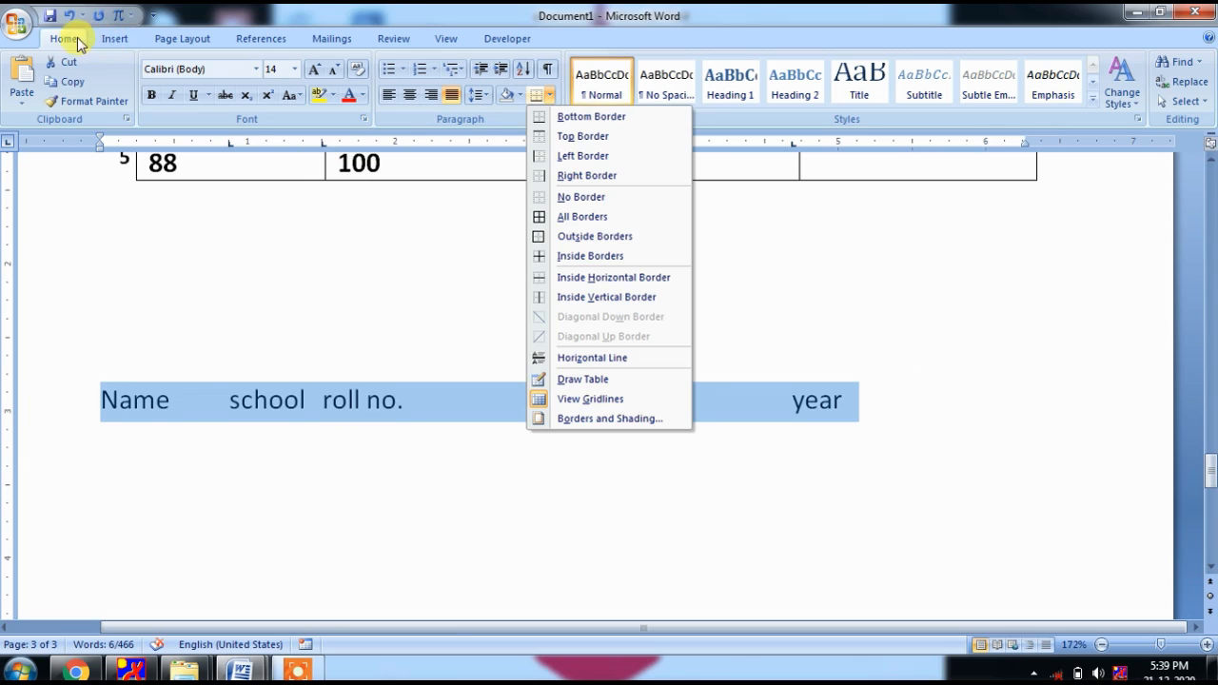
left_click(68, 37)
left_click(127, 42)
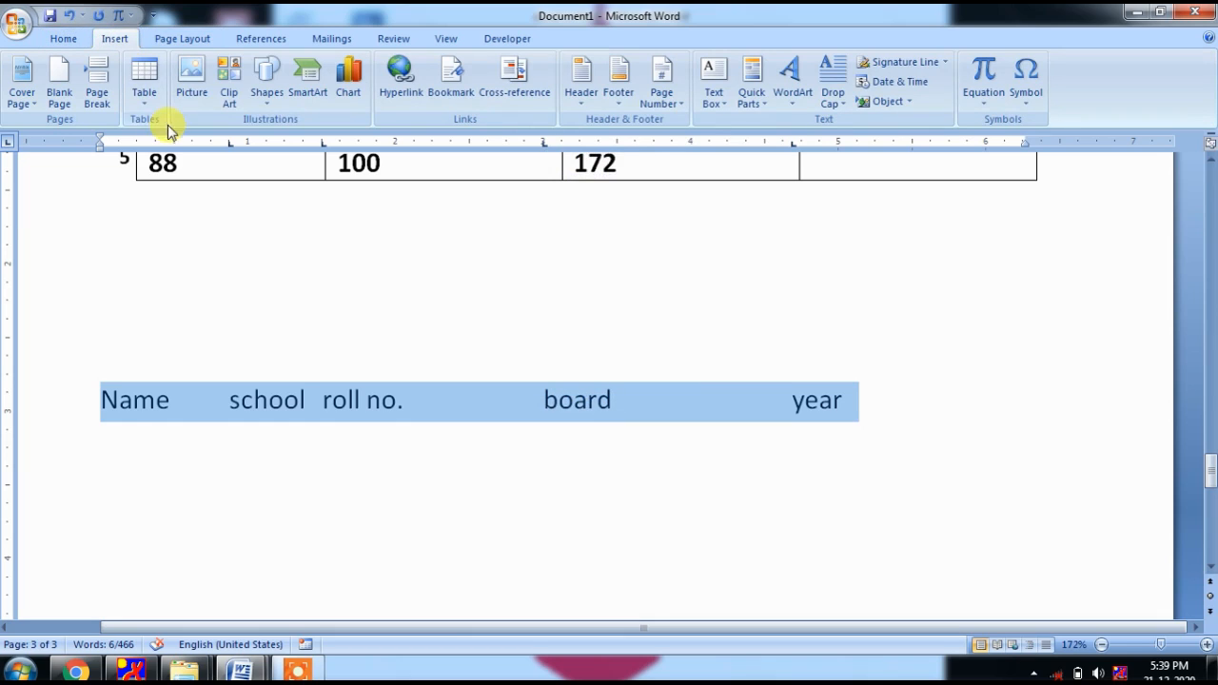
left_click(143, 80)
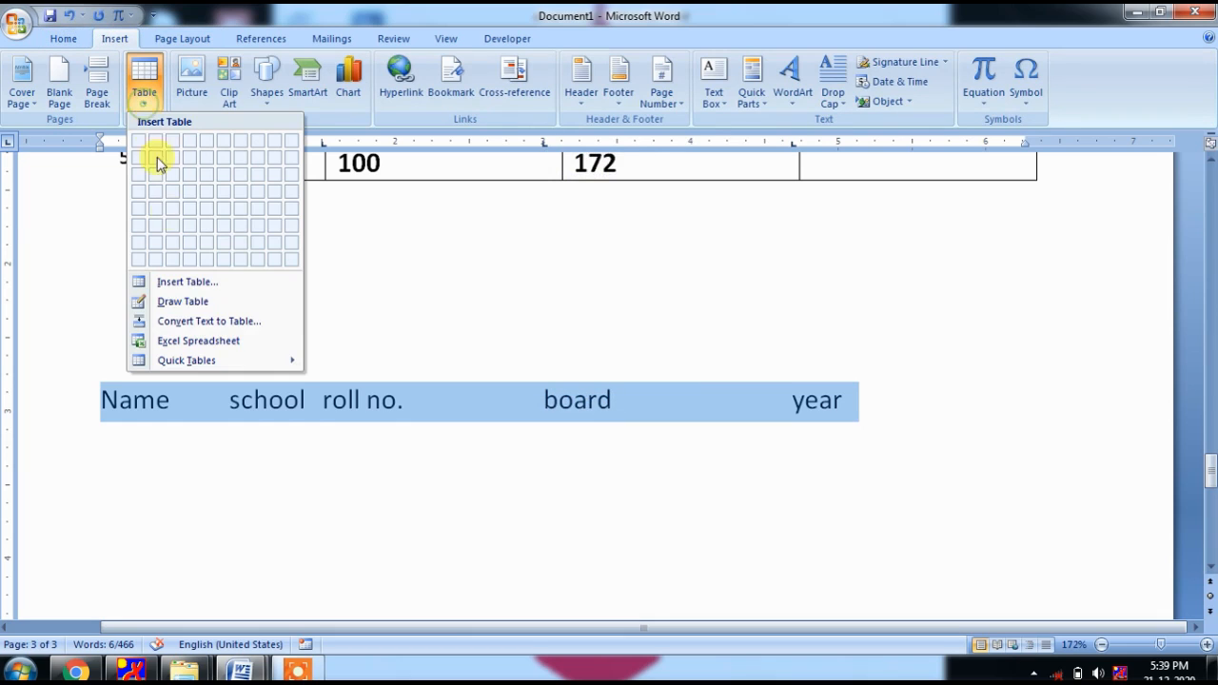
left_click(245, 323)
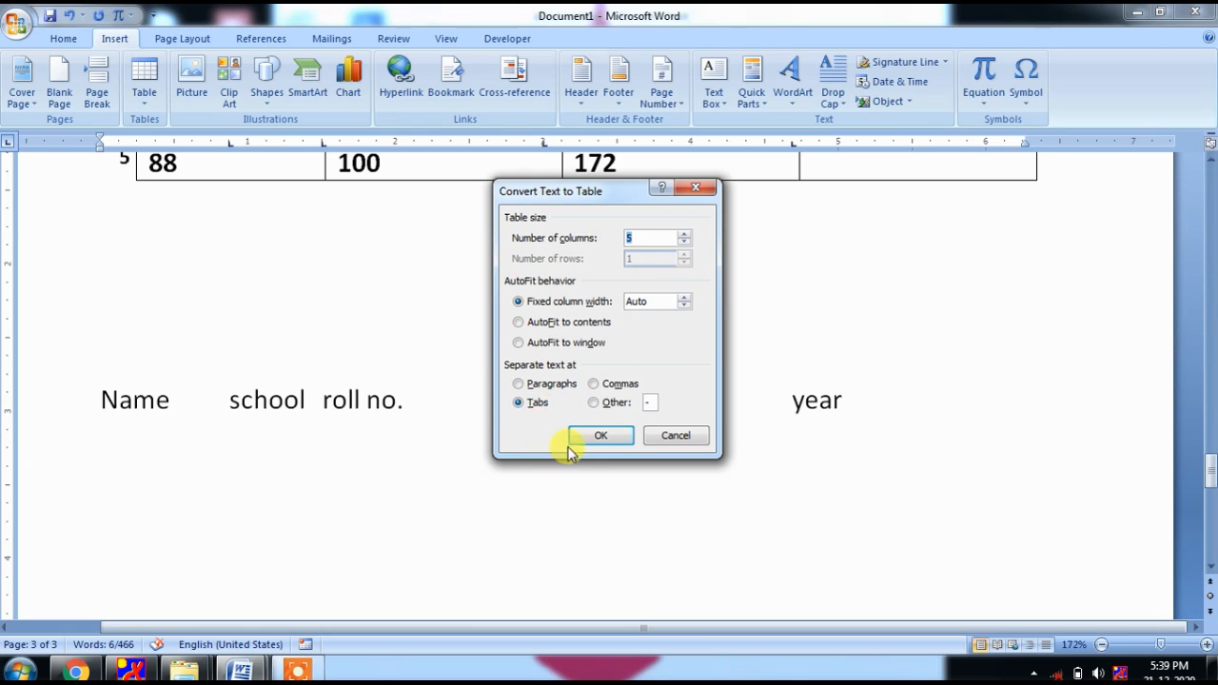
left_click(599, 435)
- Add three empty rows below the Name, school, roll no., board and year heading row
left_click(897, 406)
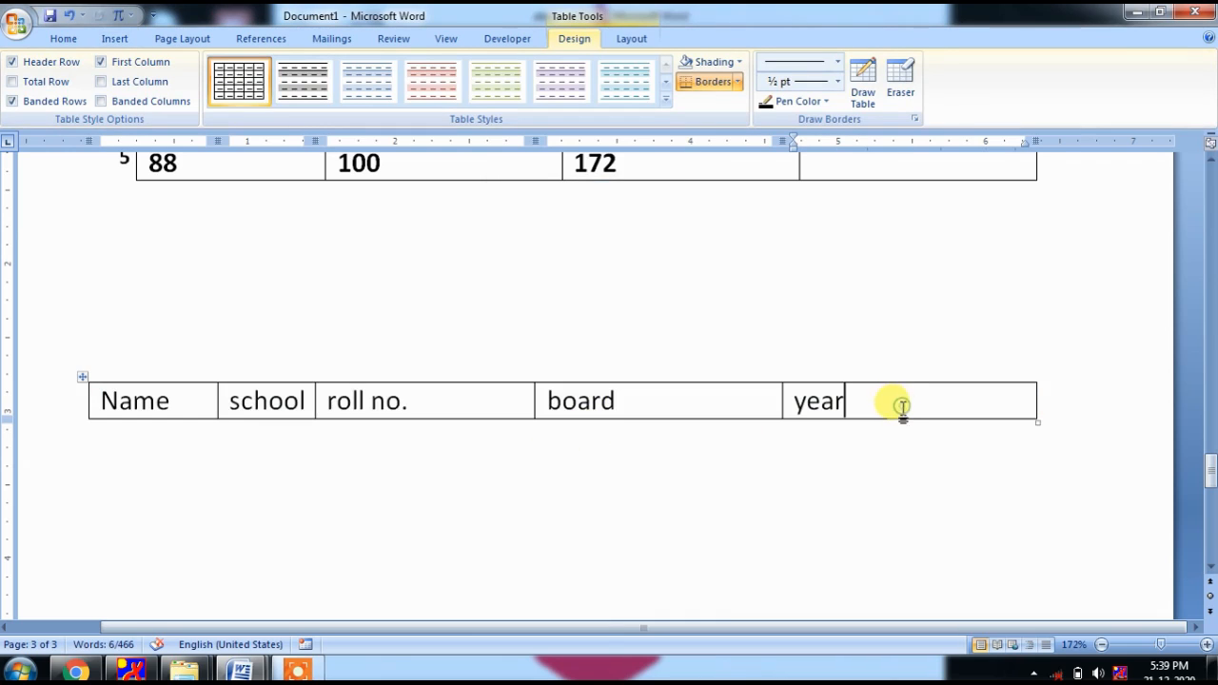
key("Tab")
key("Tab")
key("Tab")
key("Tab")
key("Tab")
key("Tab")
key("Tab")
key("Tab")
key("Tab")
key("Tab")
key("Tab")
key("Tab")
key("Tab")
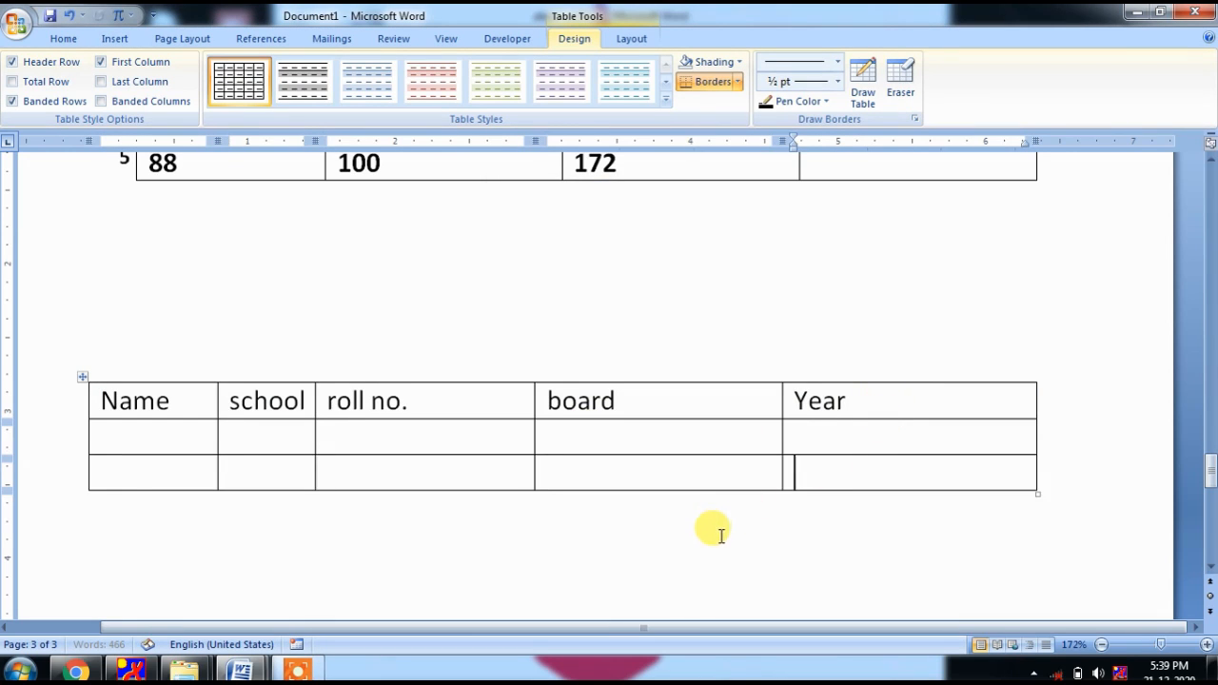
scroll(709, 493, "down", 4)
scroll(410, 444, "up", 3)
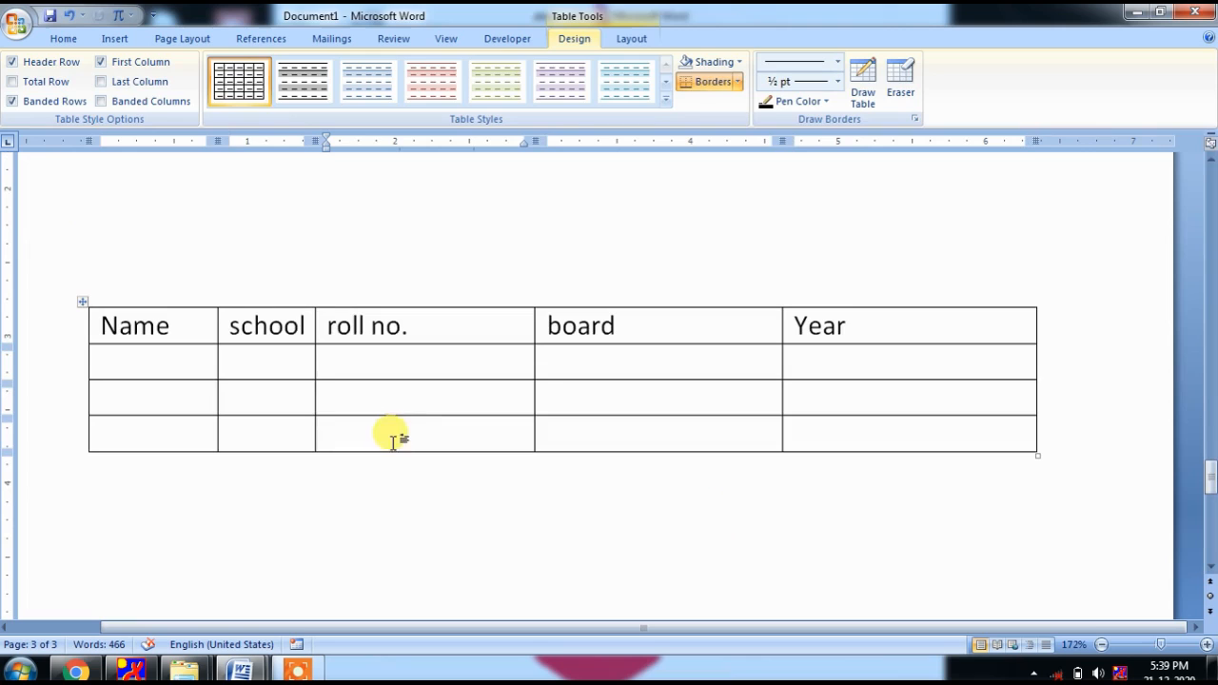
- Enter a tab-aligned line below the new table with Name, school name, board and class
left_click(274, 490)
scroll(371, 450, "down", 3)
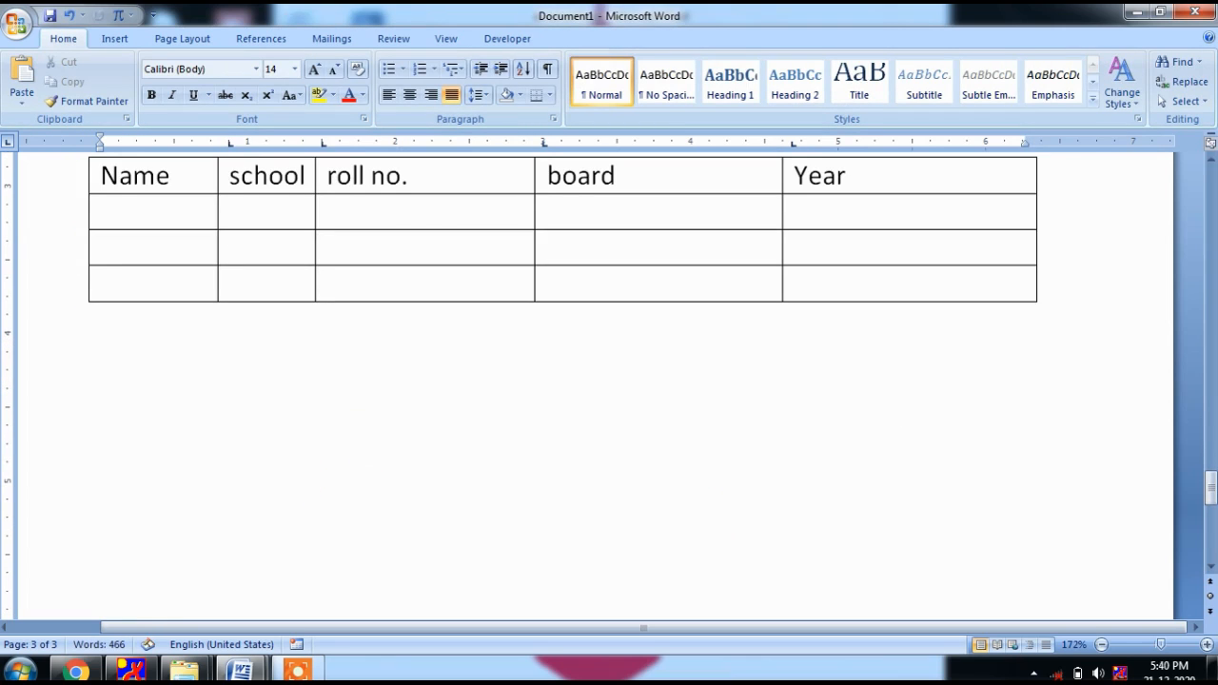
type("name")
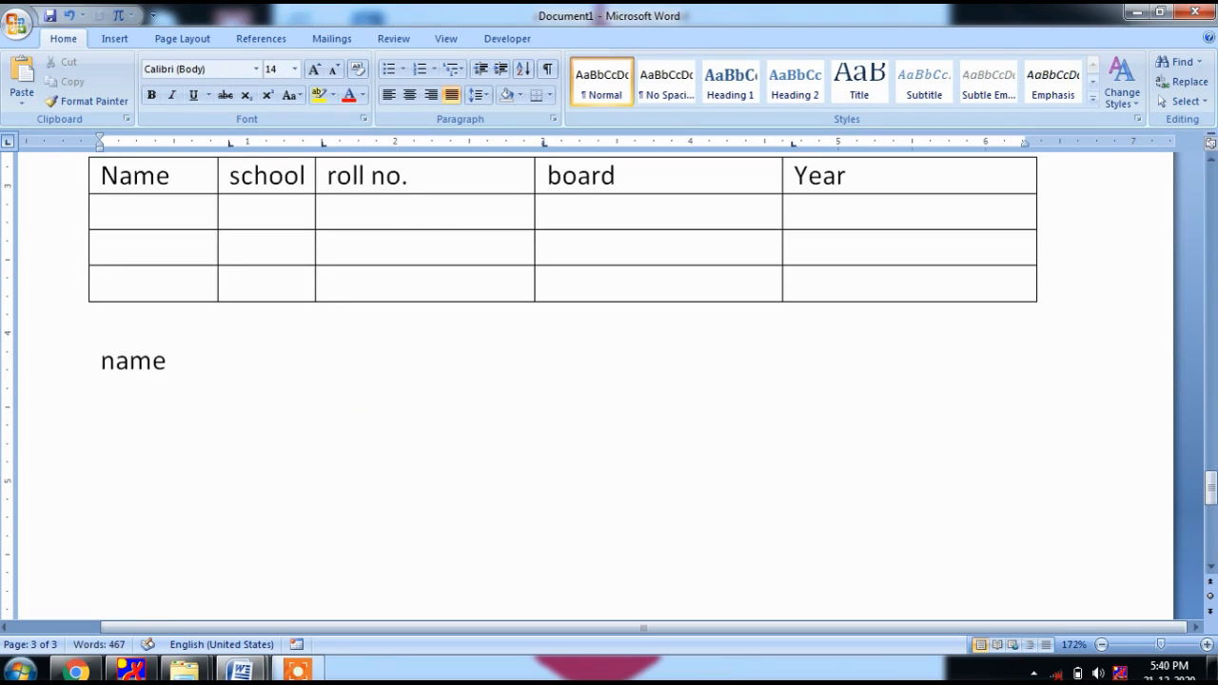
key("Tab")
type("sc")
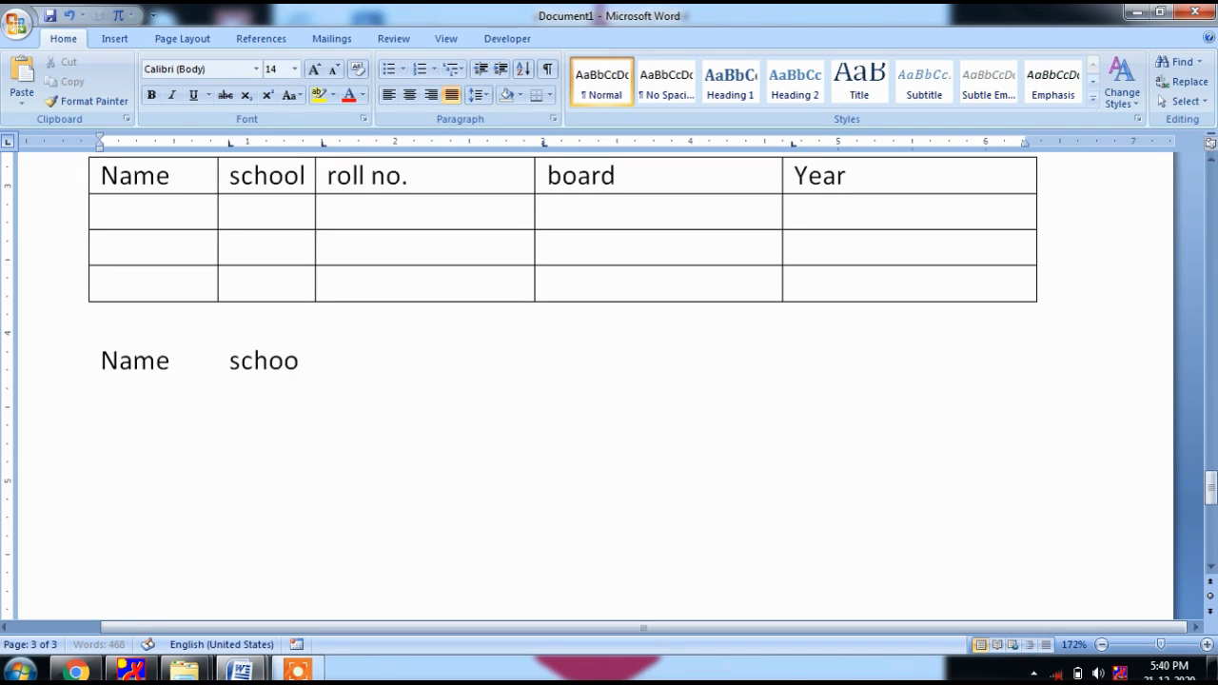
type("hool name")
key("Tab")
type("boa")
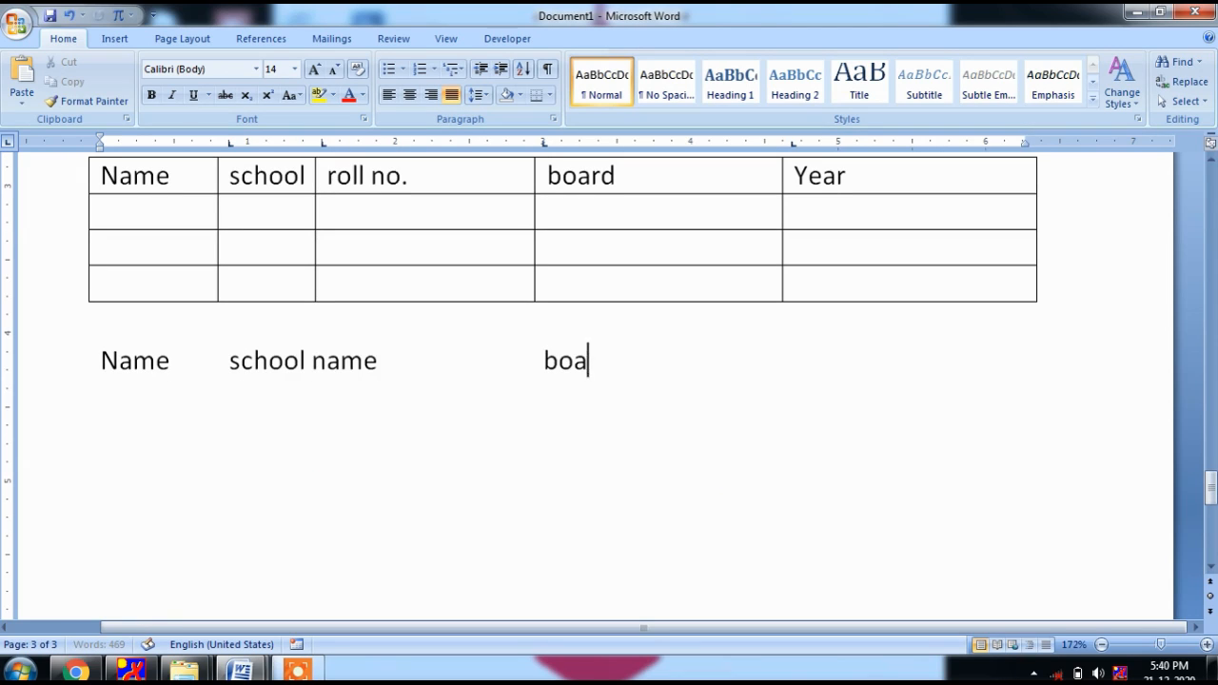
type("rd")
key("Tab")
type("class")
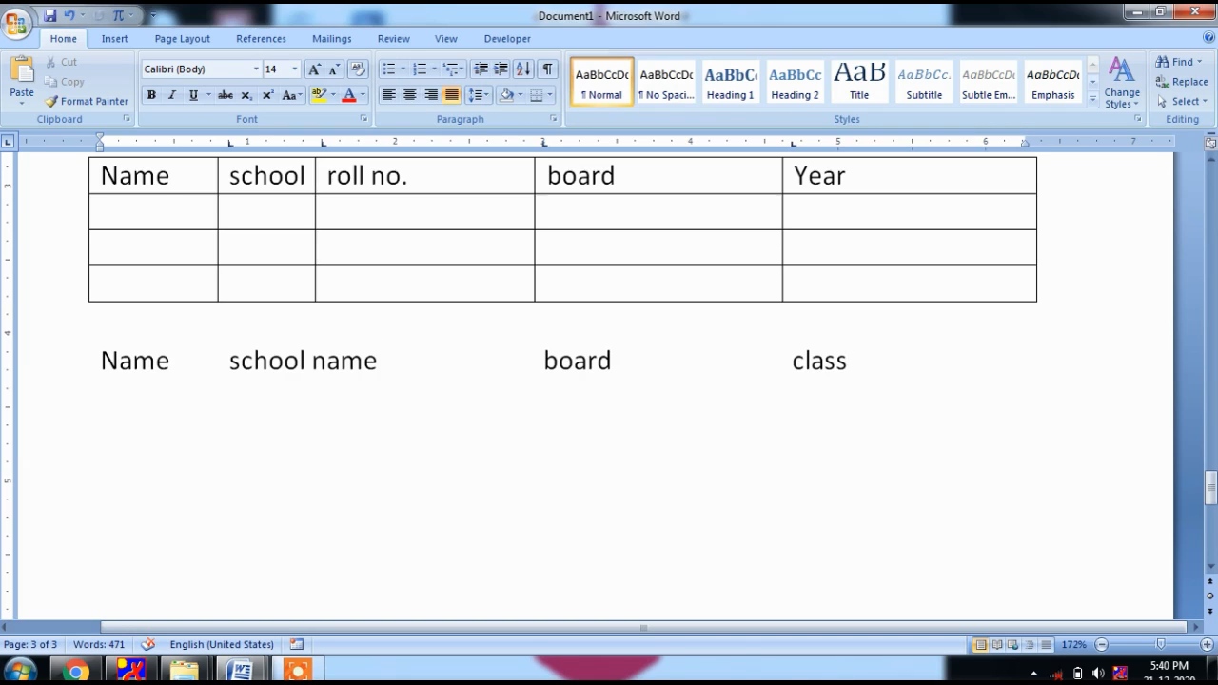
- Try to fill the gap between board and class with five hyphens in place of the tab
left_click_drag(614, 360, 783, 358)
left_click(615, 362)
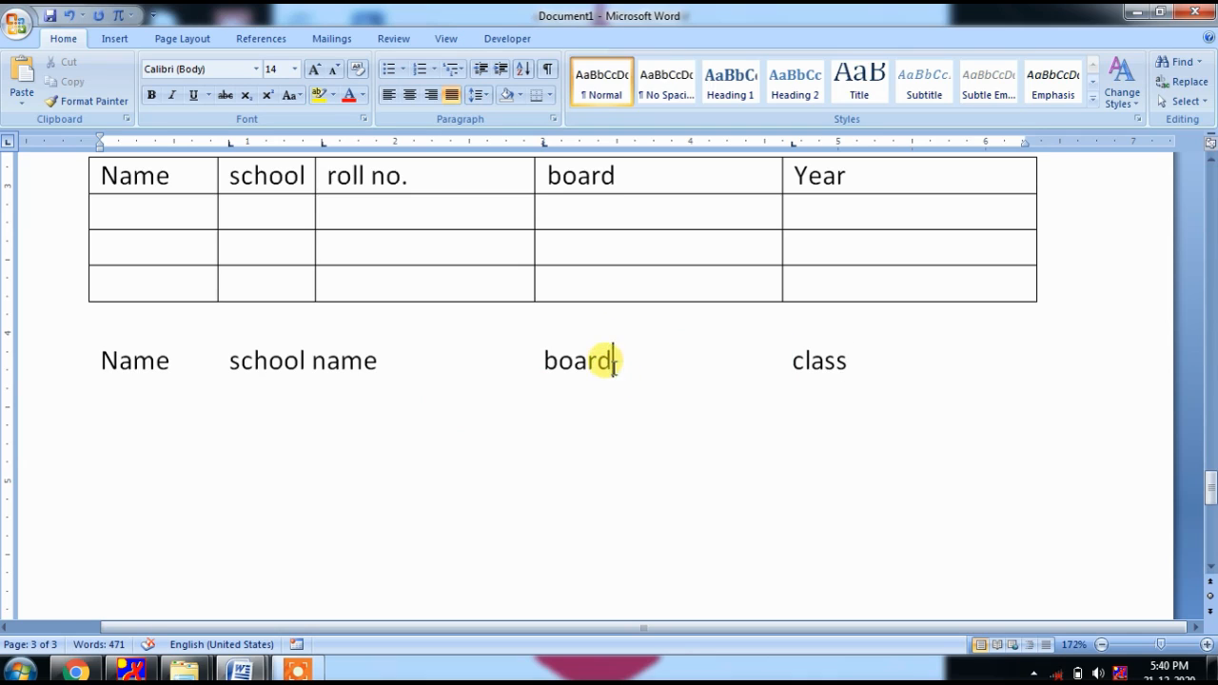
type("-----")
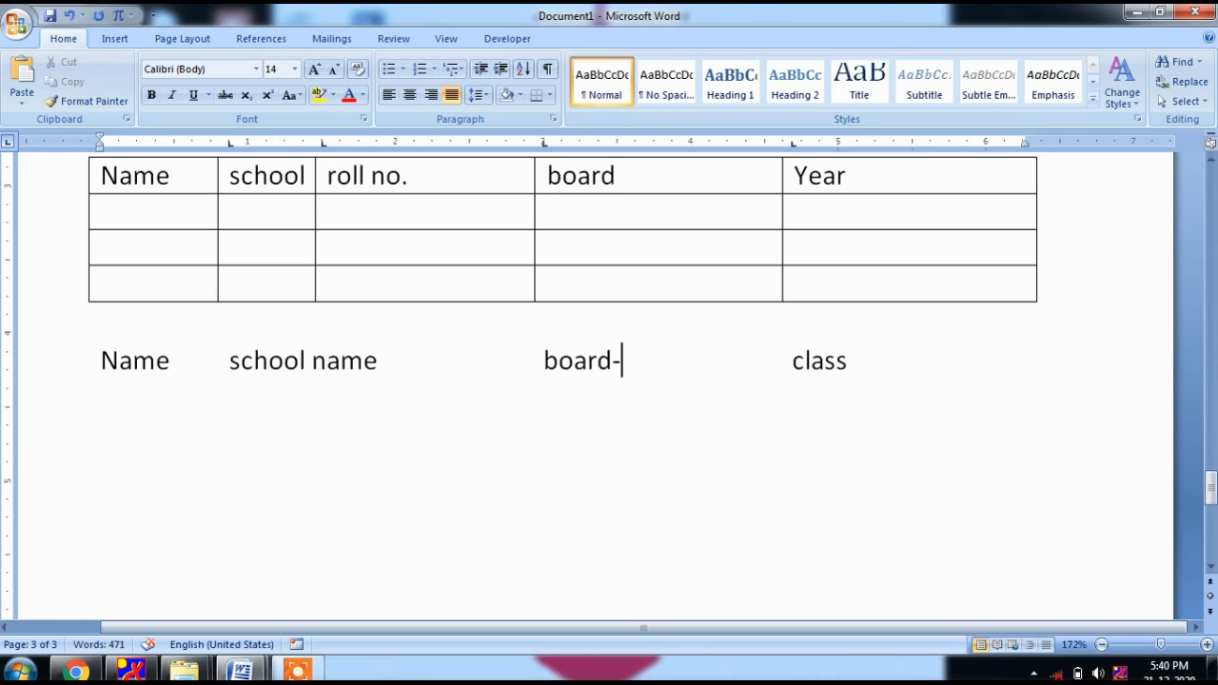
key("Delete")
key("Delete")
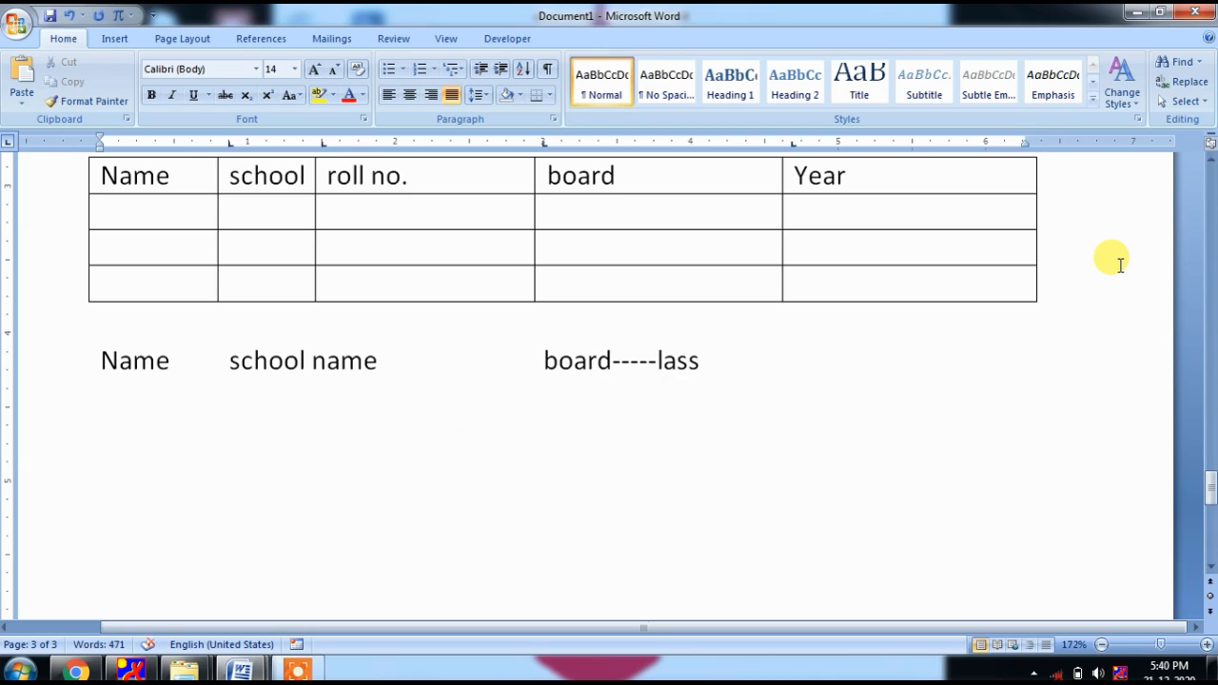
- Remove the hyphens after board and put the tab back before the last word
key("BackSpace")
key("BackSpace")
key("BackSpace")
key("BackSpace")
key("BackSpace")
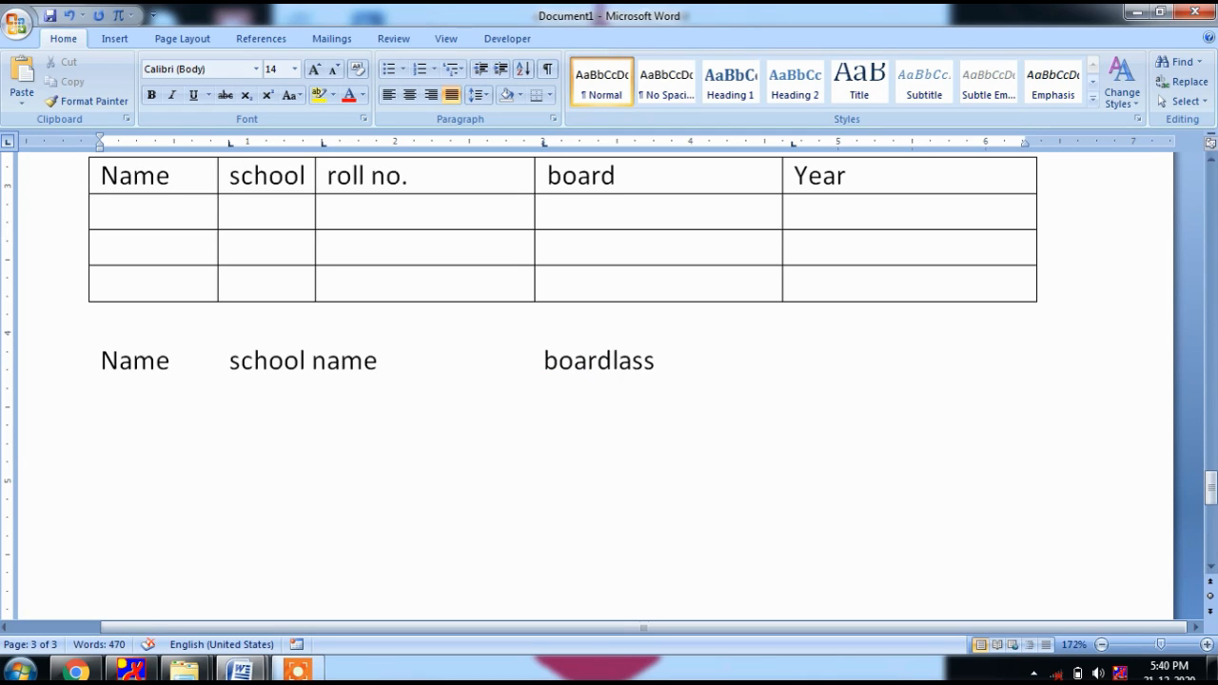
key("Tab")
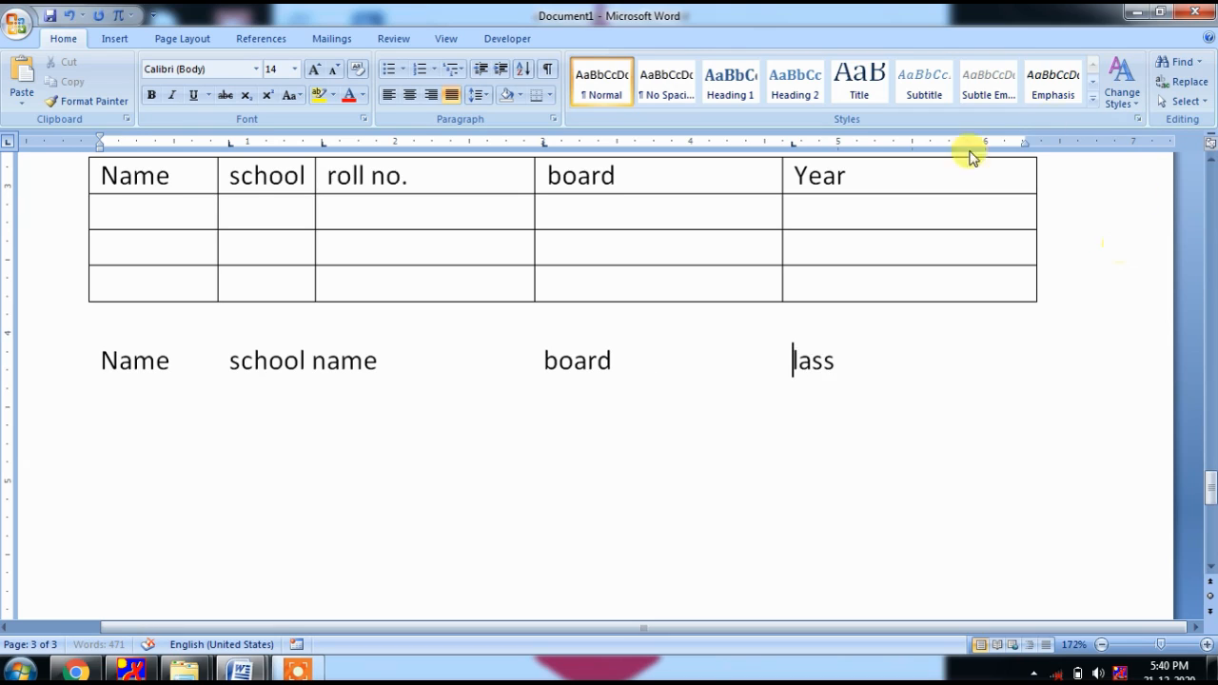
- Set leader style 2 (dotted) for the 4.69" tab stop of the line below the table
double_click(792, 145)
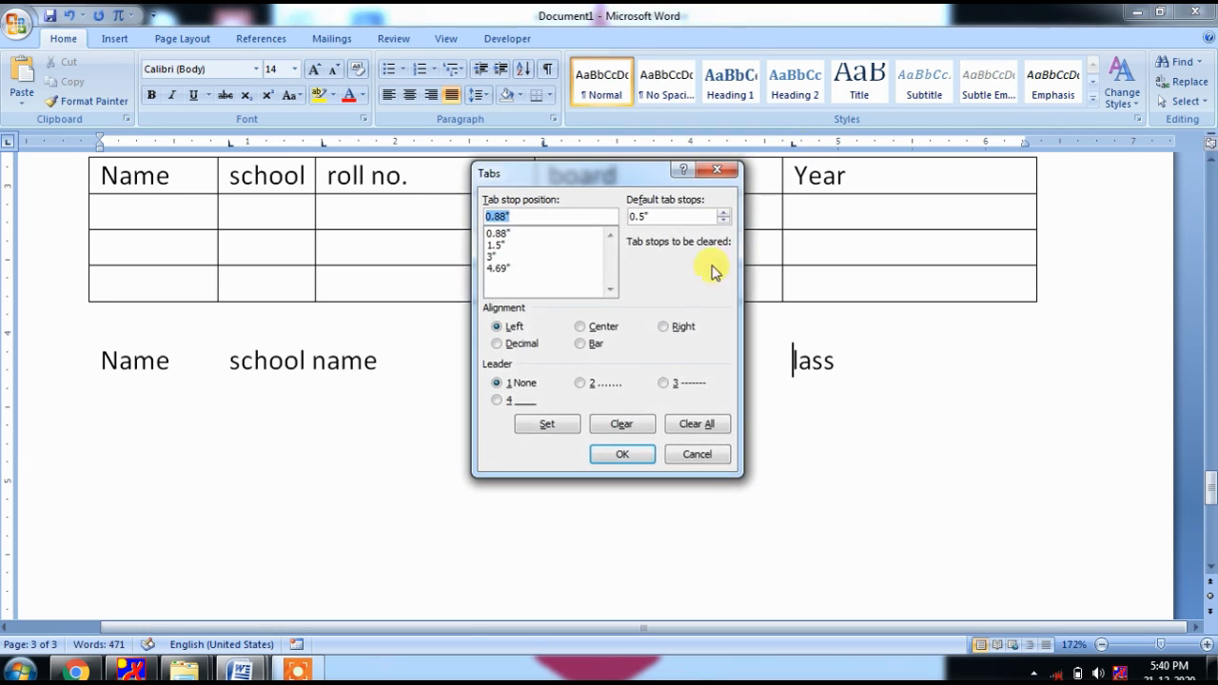
left_click_drag(594, 174, 998, 283)
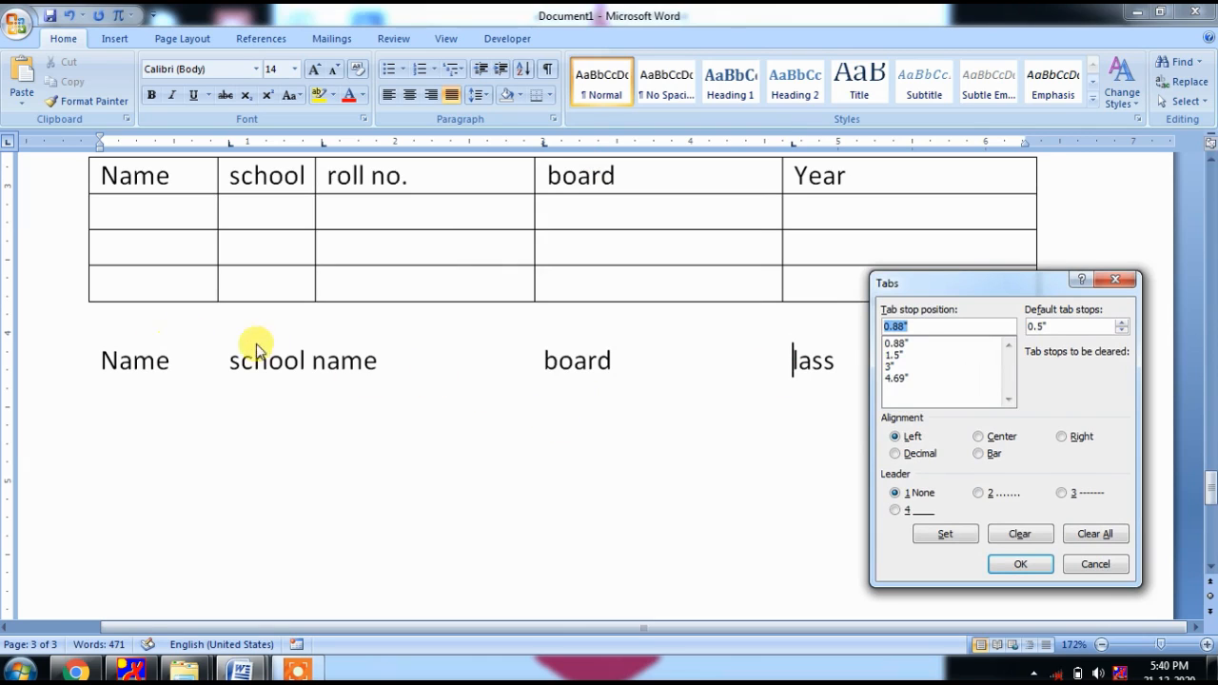
left_click(893, 367)
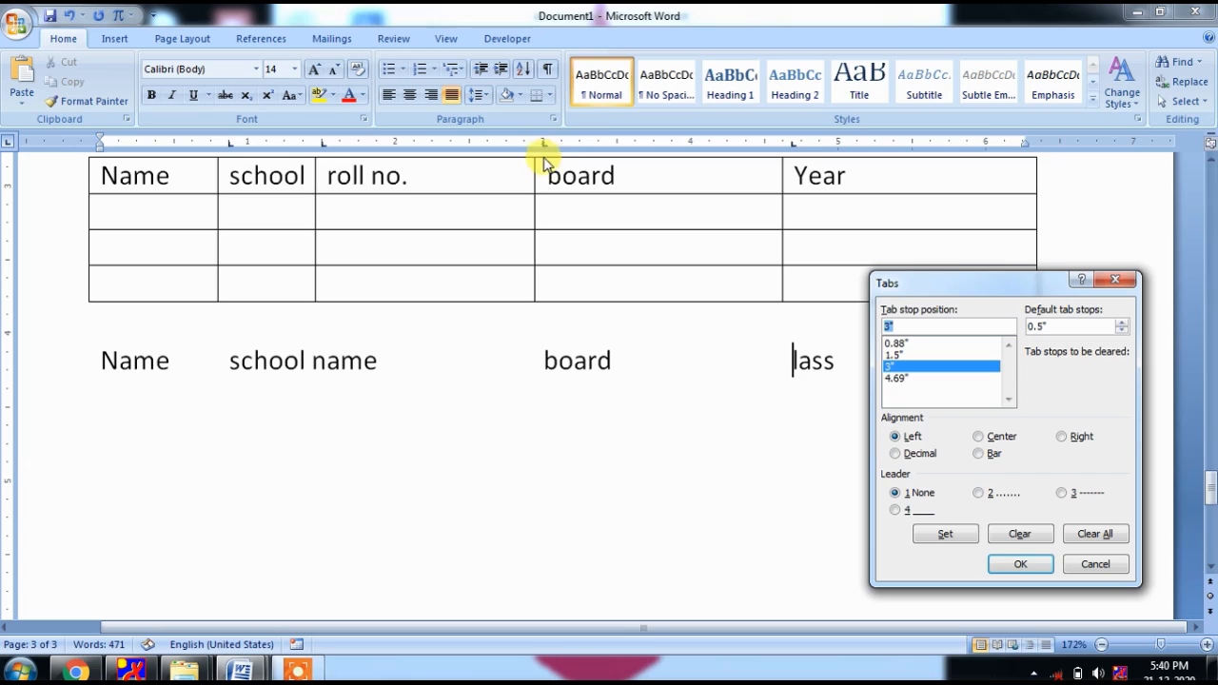
left_click(894, 377)
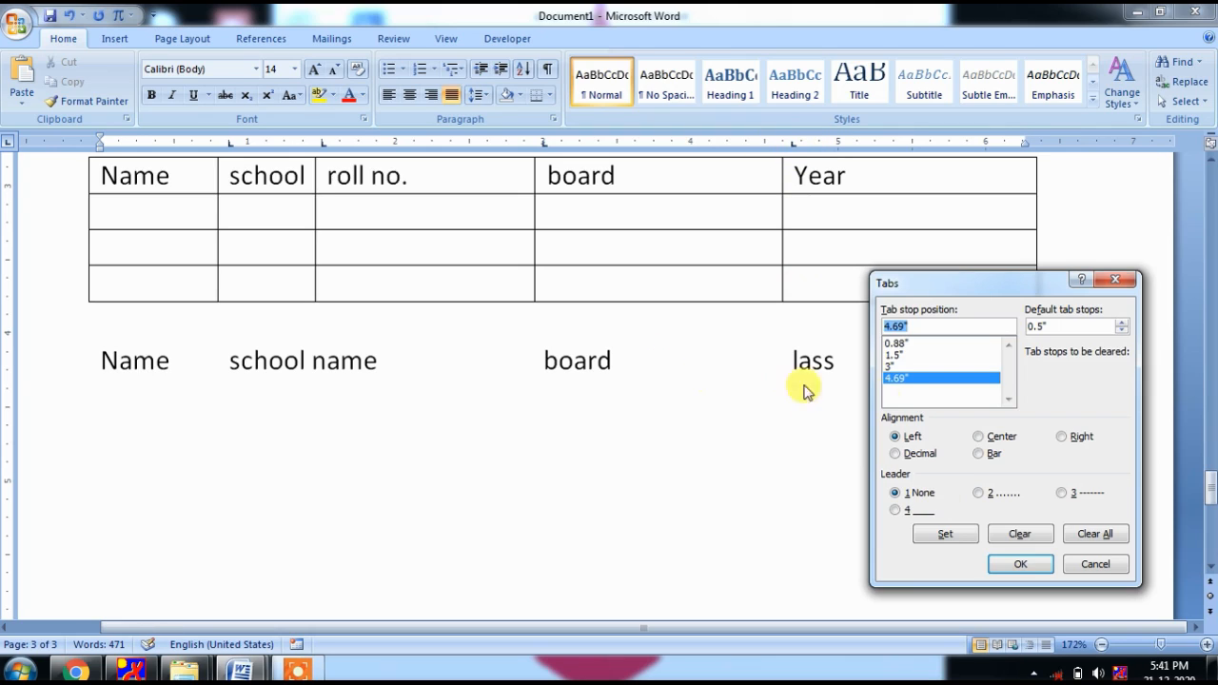
left_click_drag(924, 291, 962, 398)
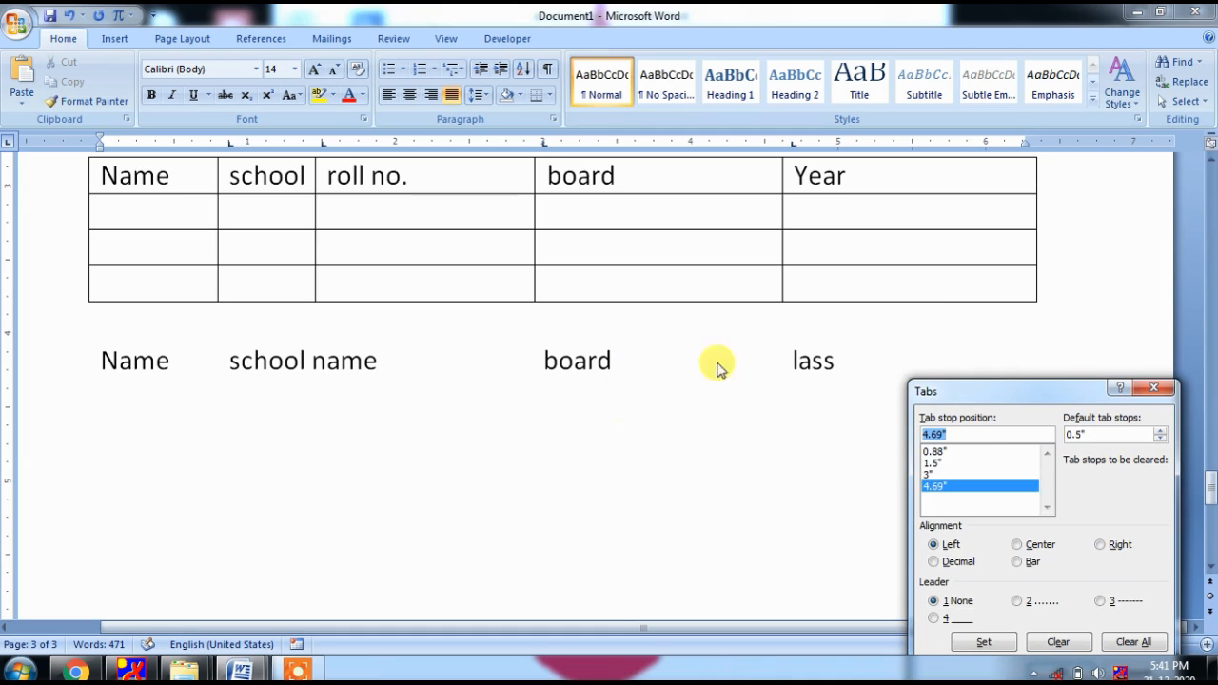
left_click_drag(942, 391, 946, 195)
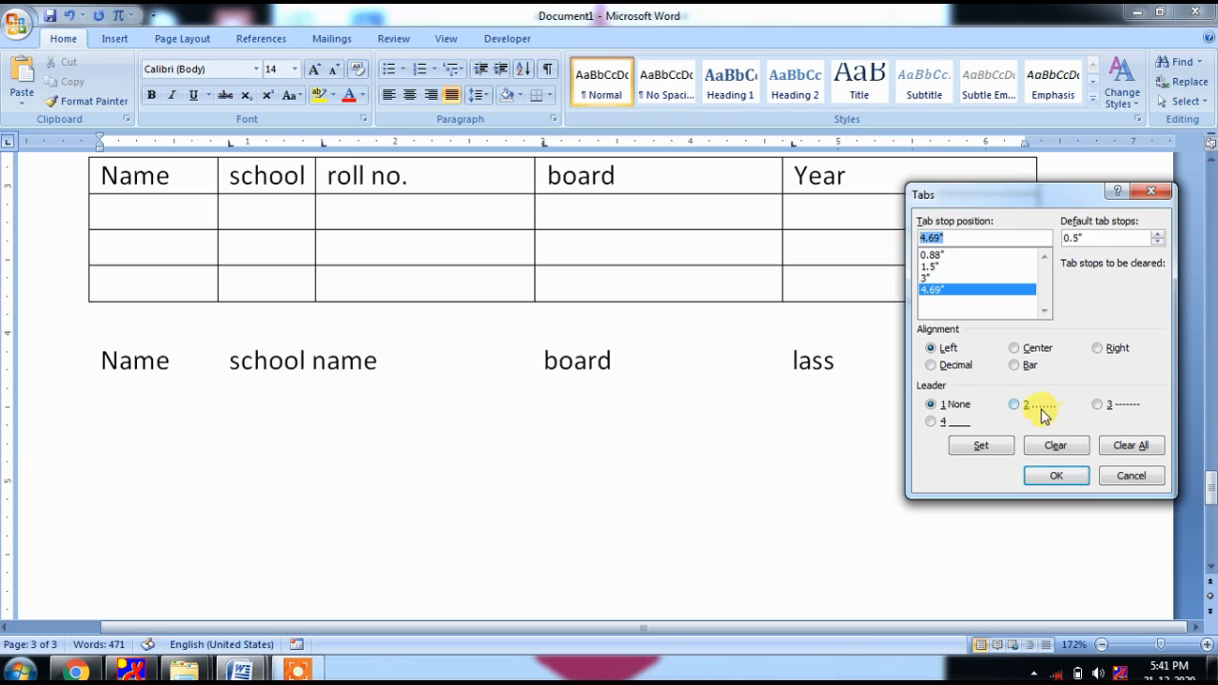
left_click(1037, 407)
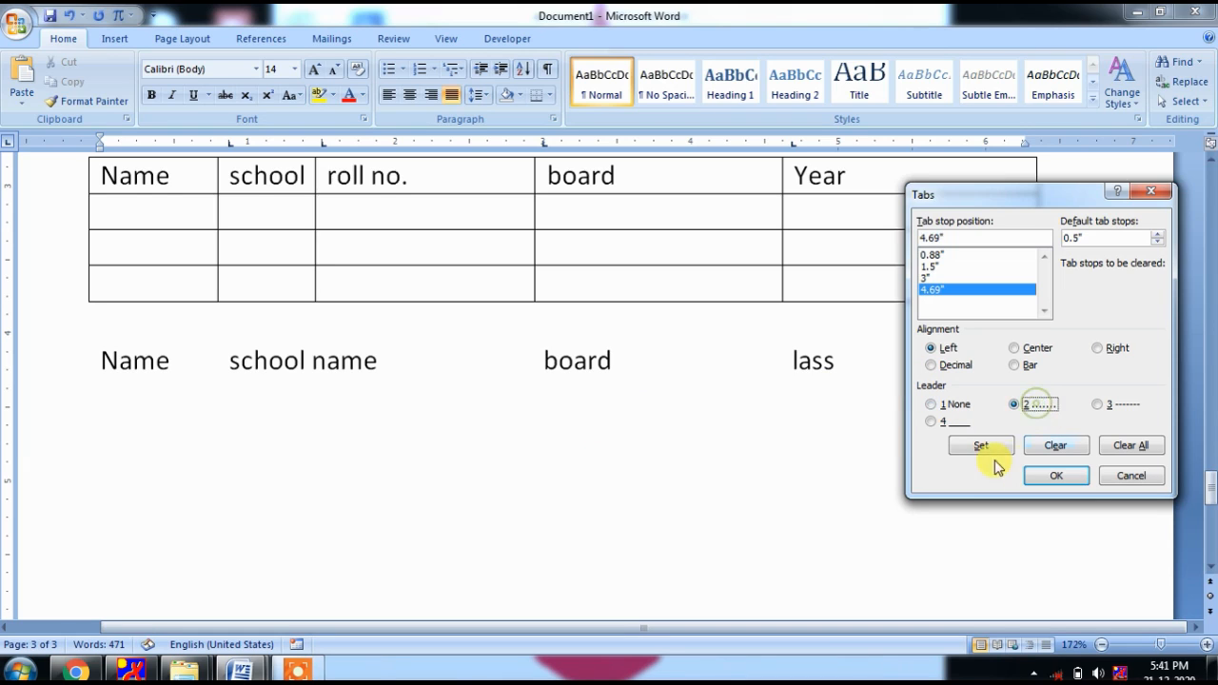
left_click(983, 447)
left_click(1074, 476)
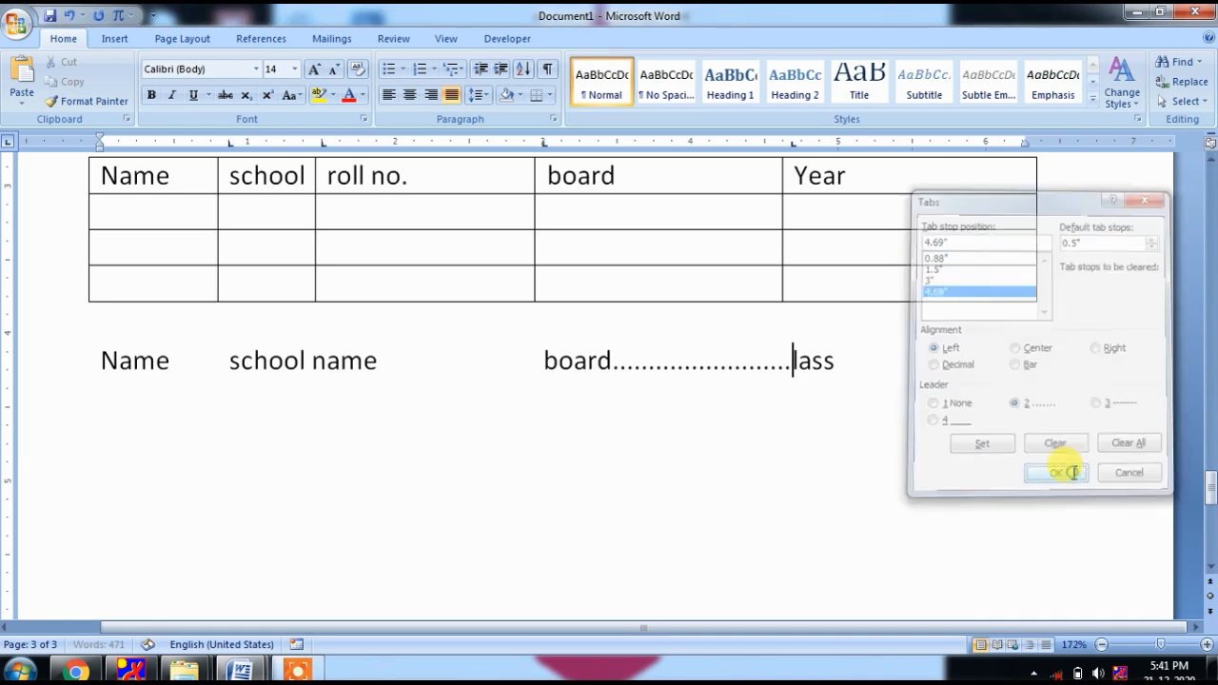
left_click_drag(737, 366, 667, 354)
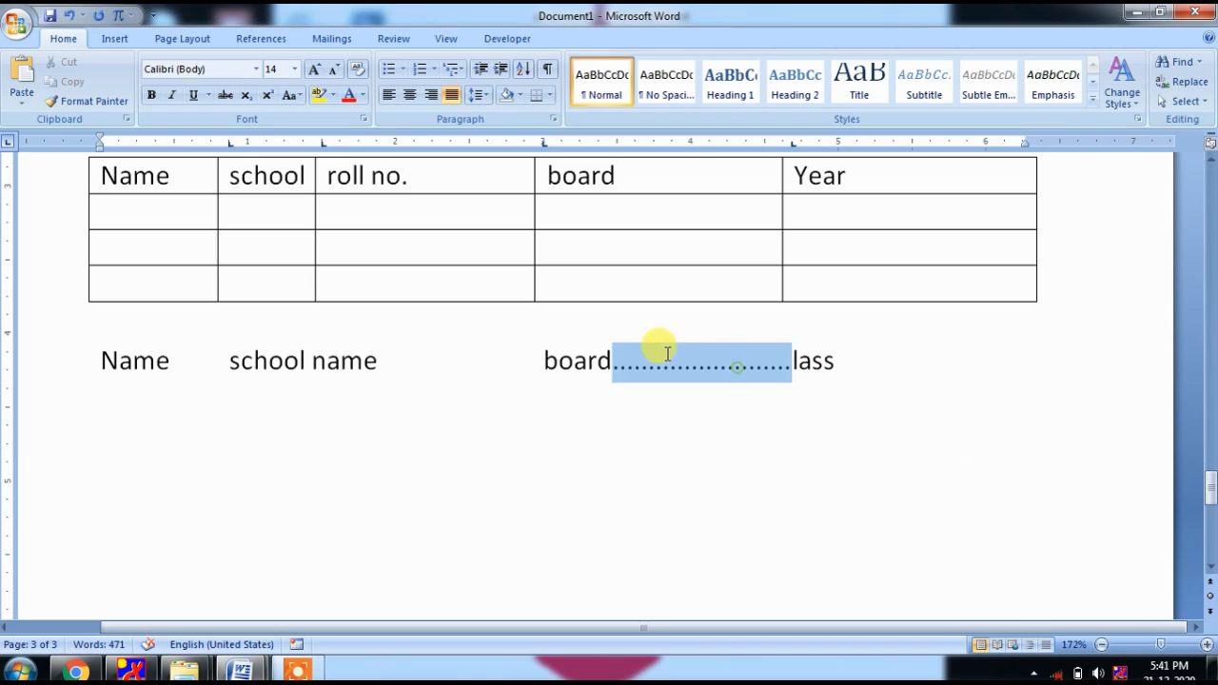
- Add a second line with Name, ssss, djfkdjf, djfkdfjkdf and jdfkdjfkd separated by tabs, followed by a new empty line
left_click(868, 371)
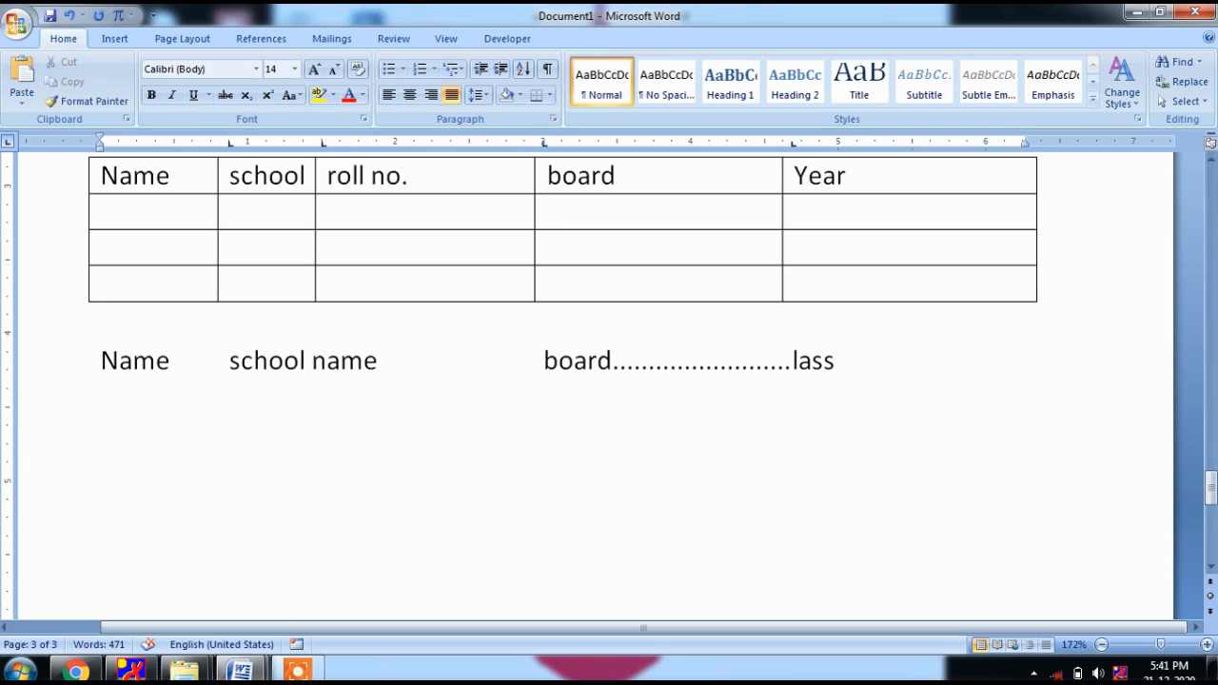
key("Return")
type("name")
key("Tab")
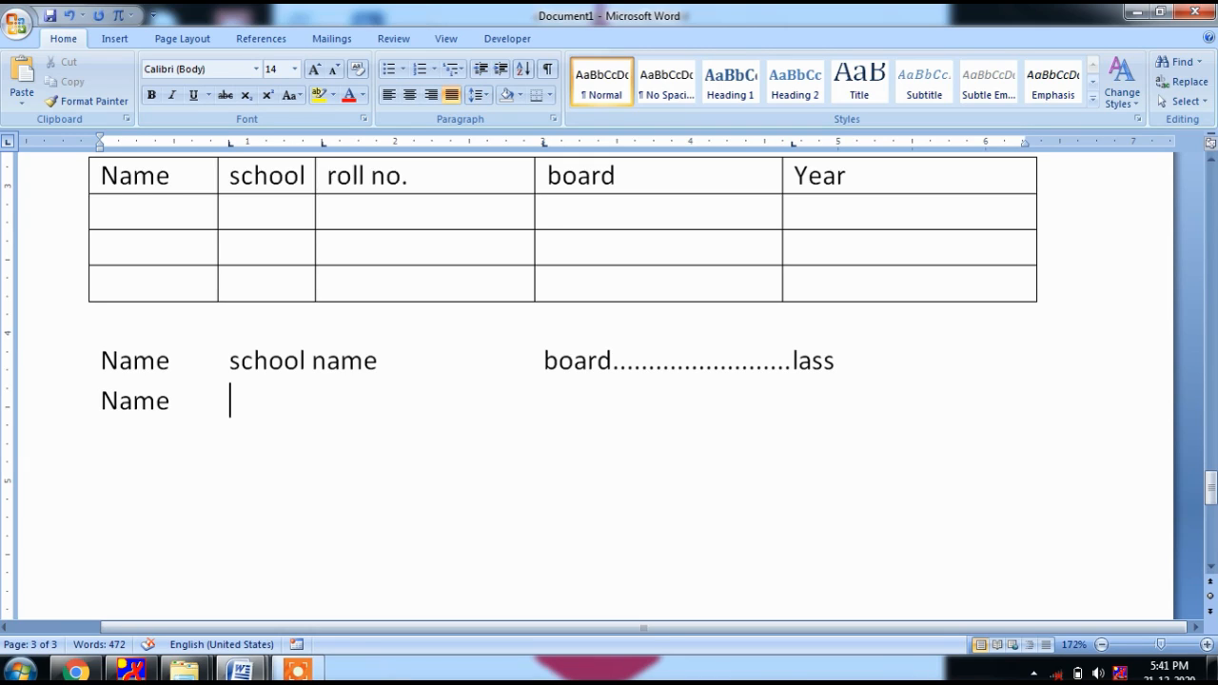
type("s")
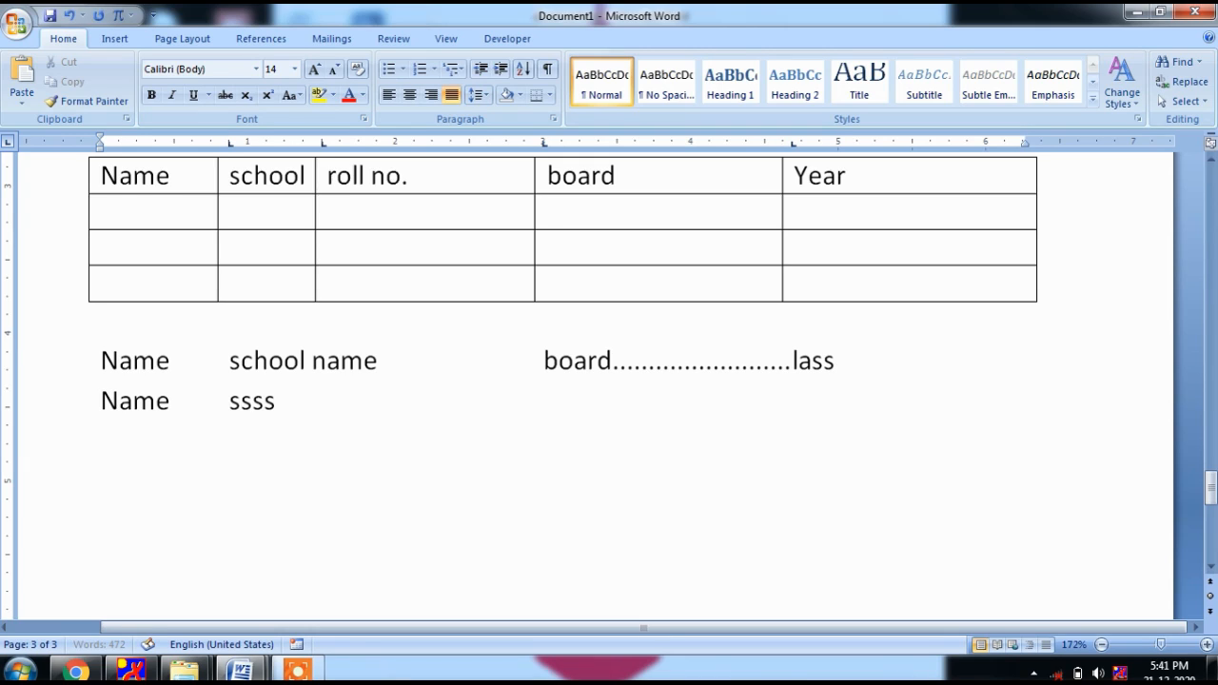
type("sss")
key("Tab")
type("djfkdjf")
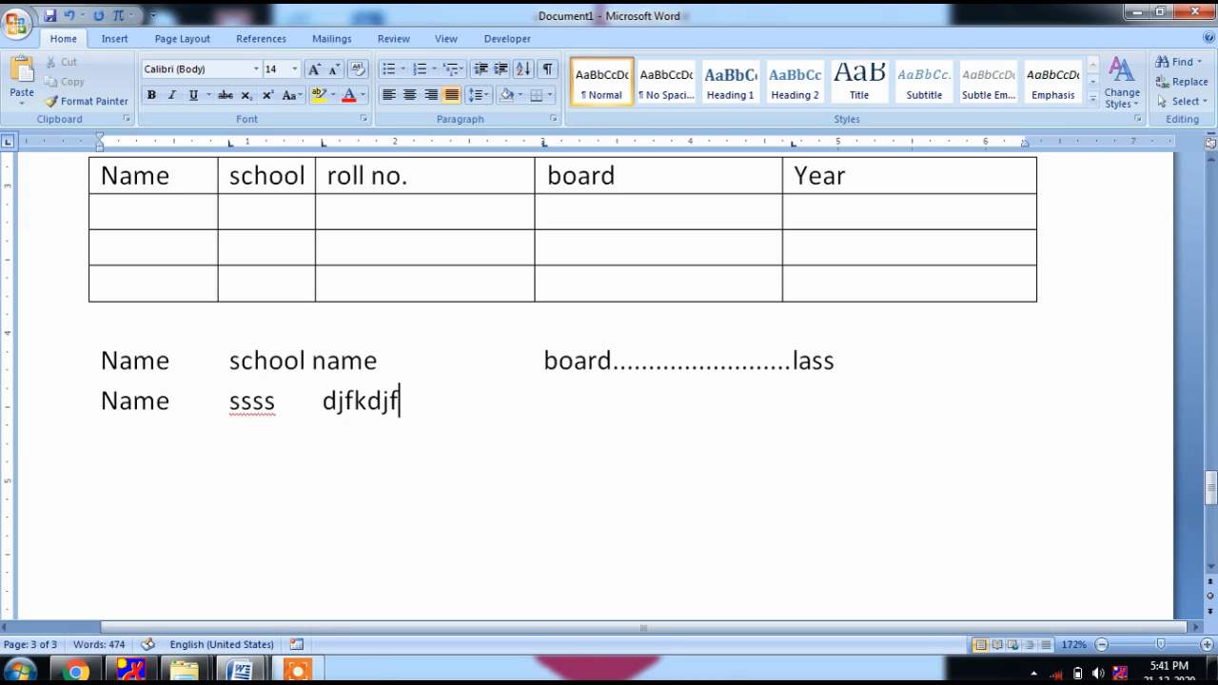
key("Tab")
type("djfkdfjkdf")
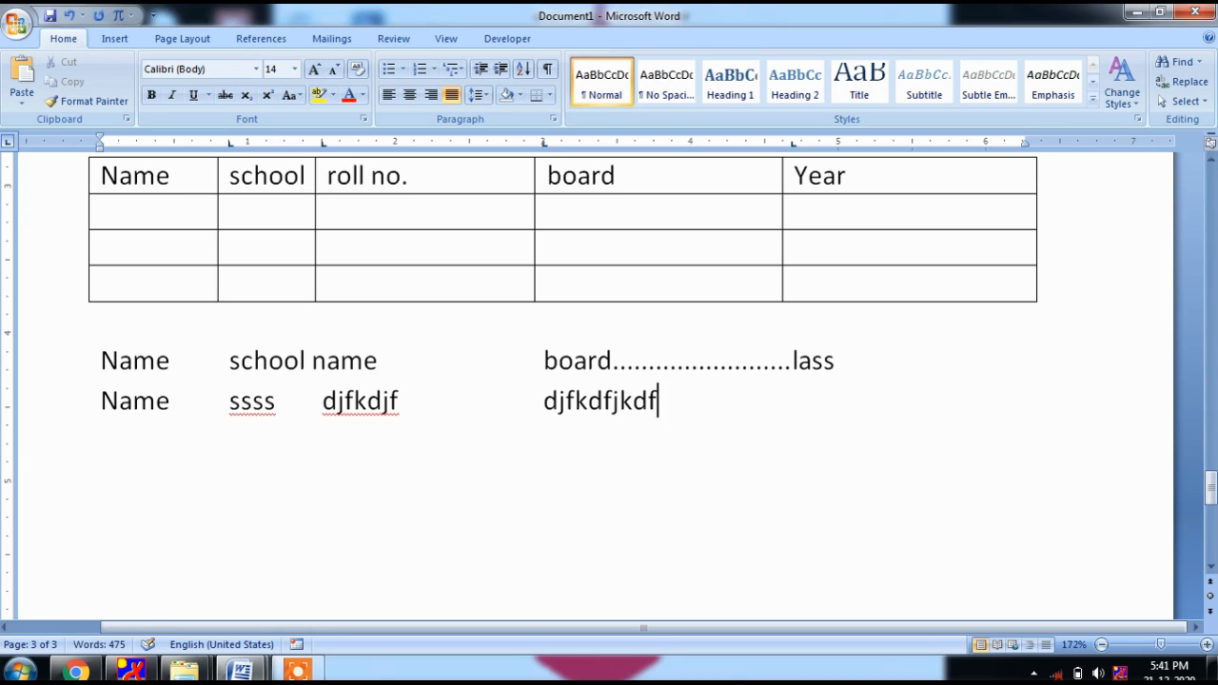
key("Tab")
type("jdfkdjfkd")
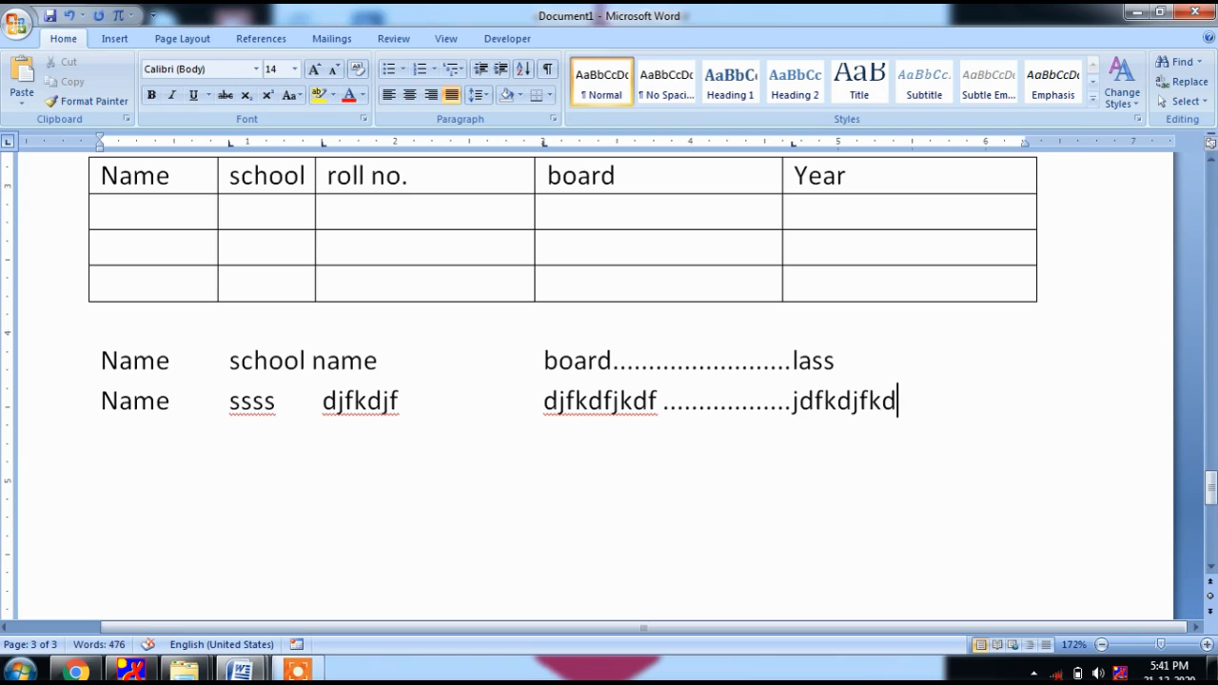
key("Return")
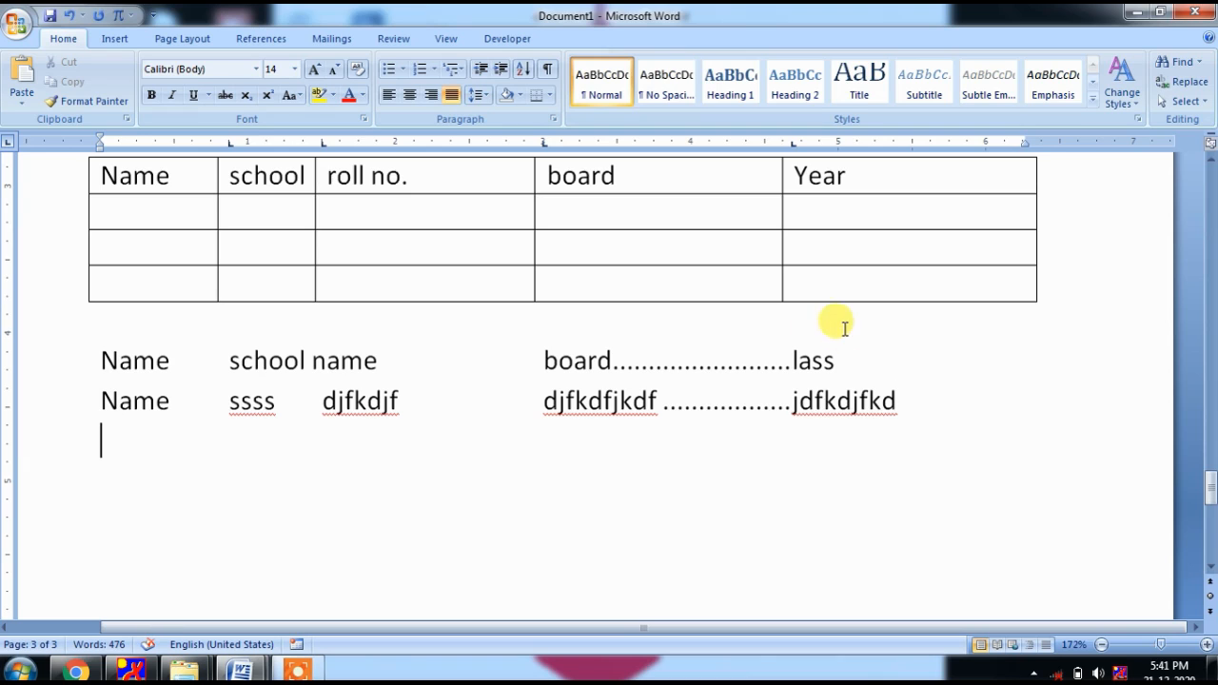
- Replace the word Name at the start of the first tabbed line below the table with S.no
double_click(119, 363)
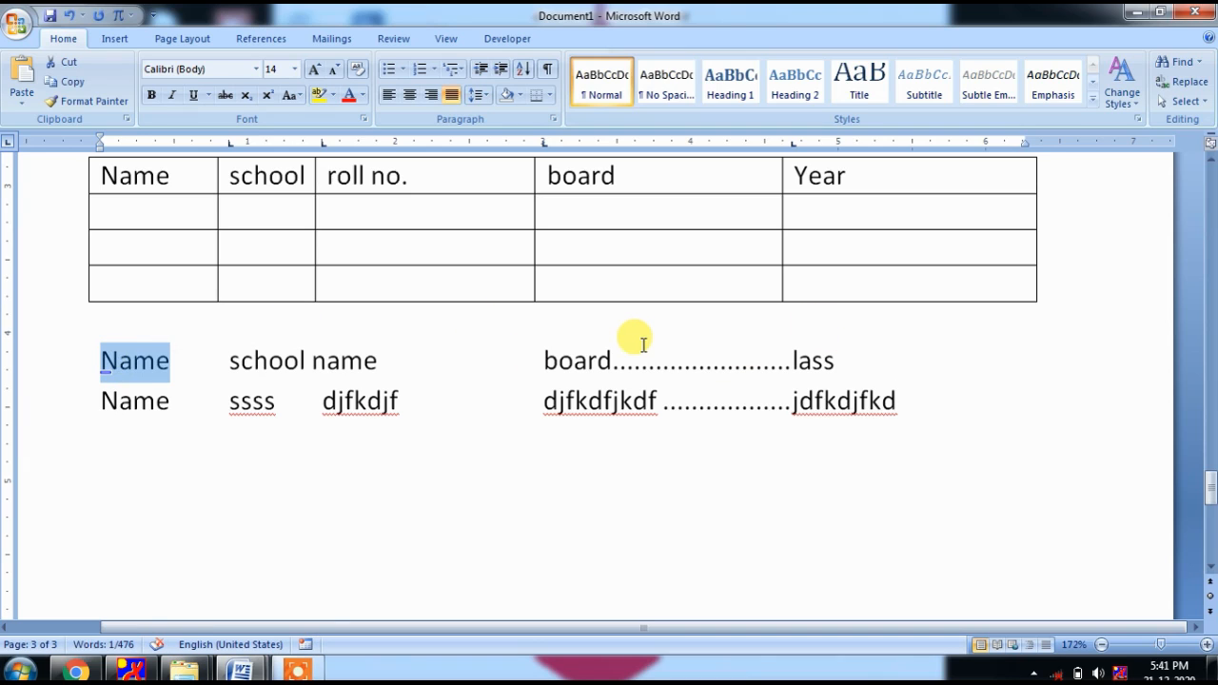
type("S.no.")
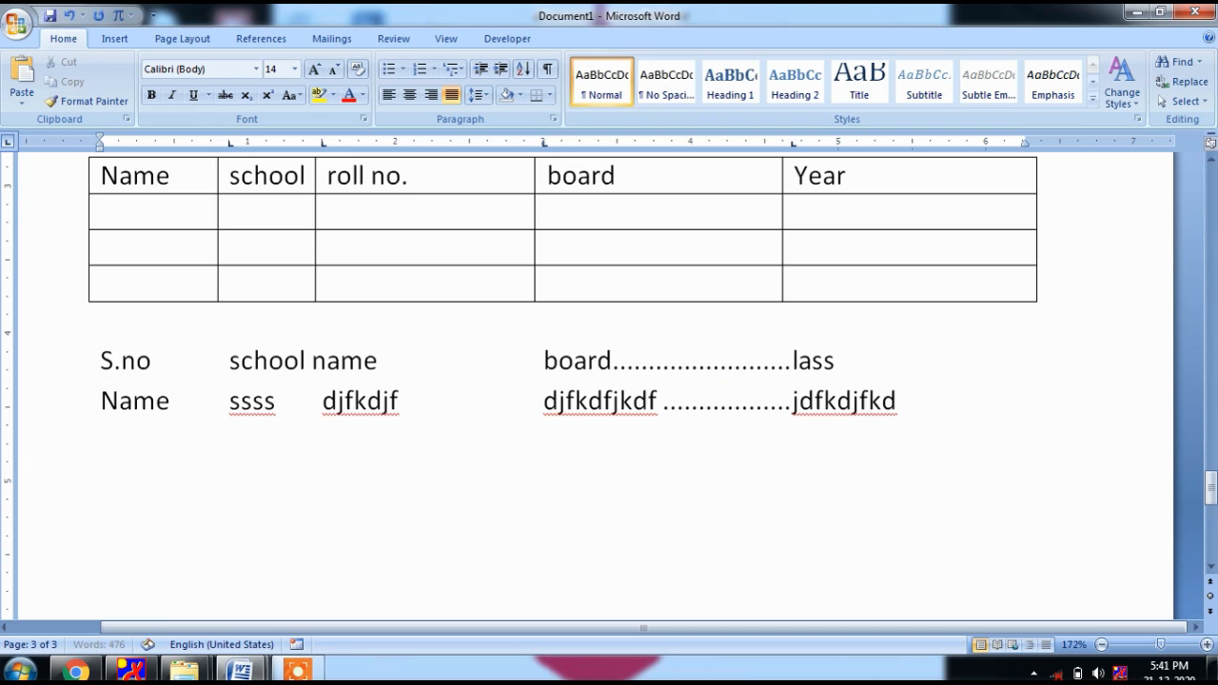
key("Tab")
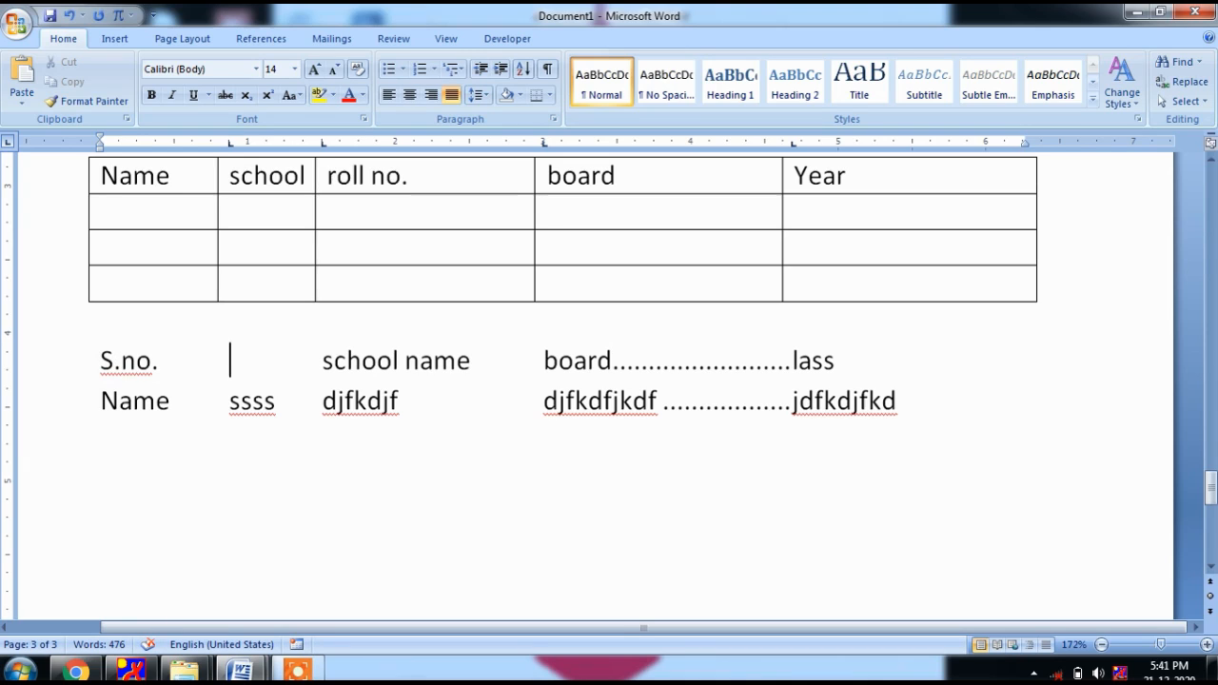
key("BackSpace")
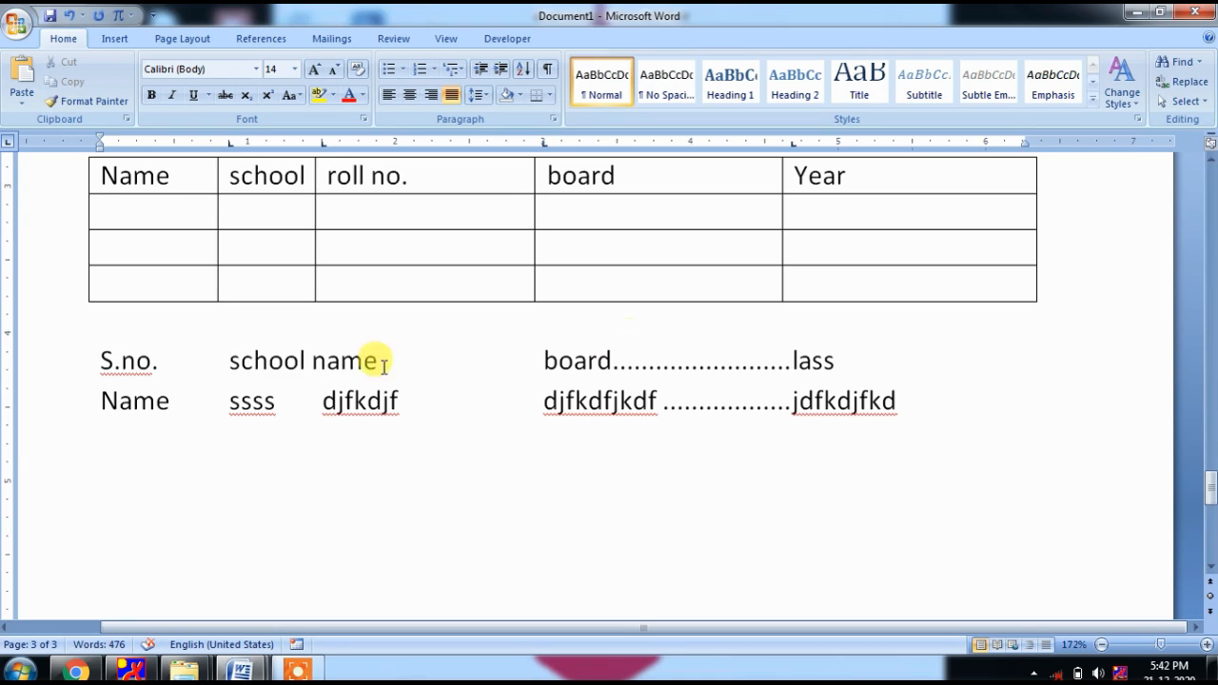
- Replace school name in the first tabbed line with the words Lession Colmn
double_click(301, 360)
type("Lession")
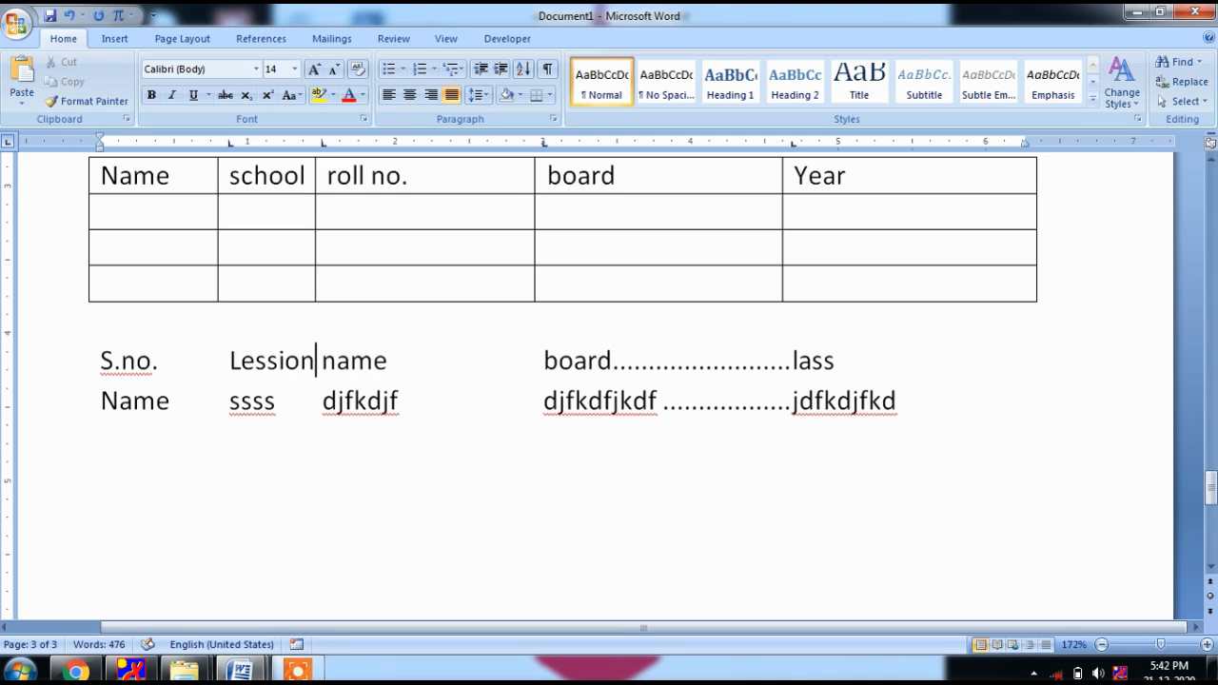
double_click(354, 361)
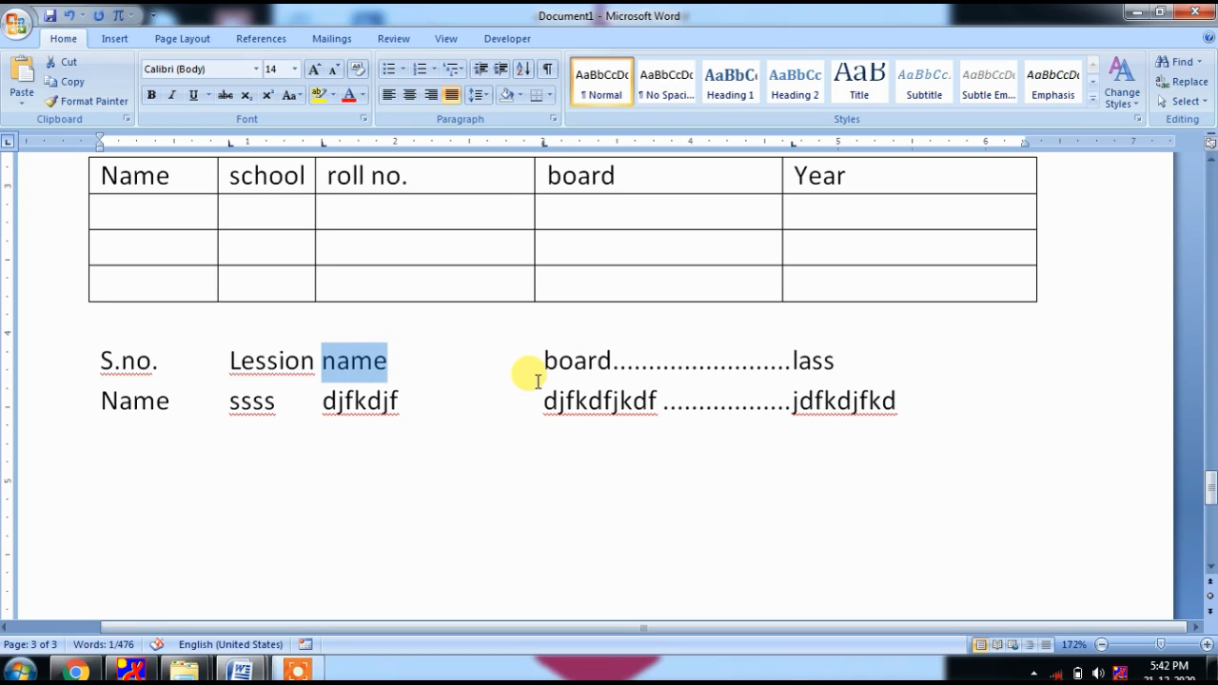
type("C")
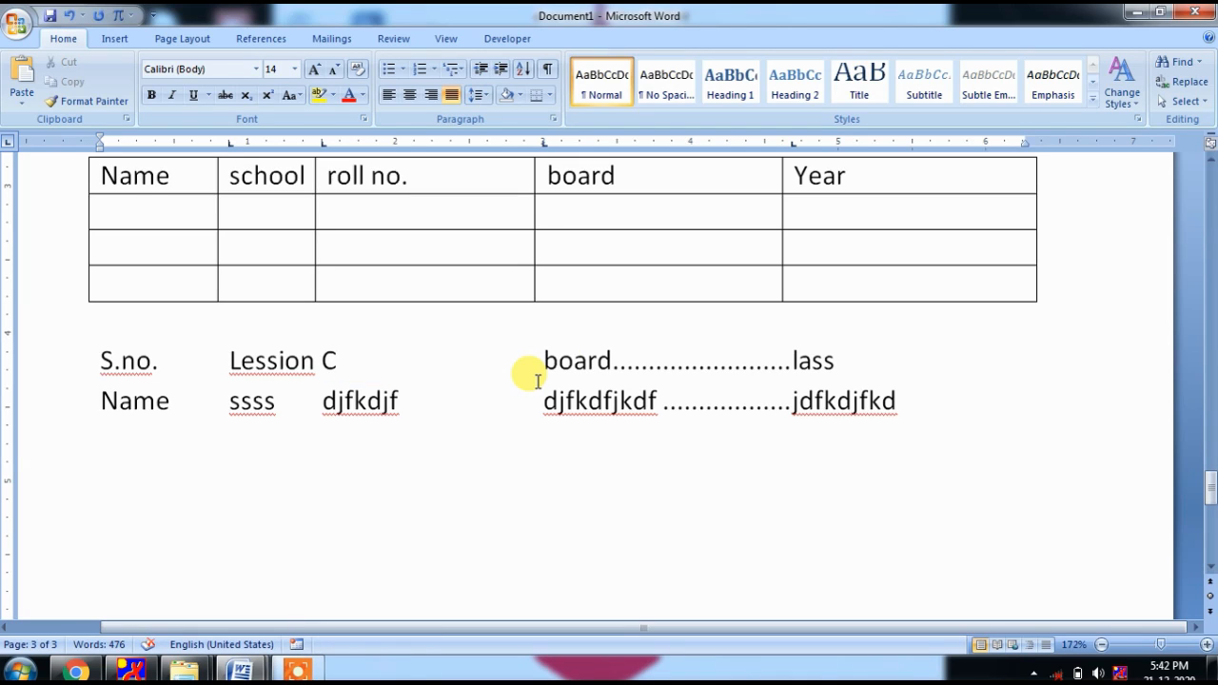
type("olmn")
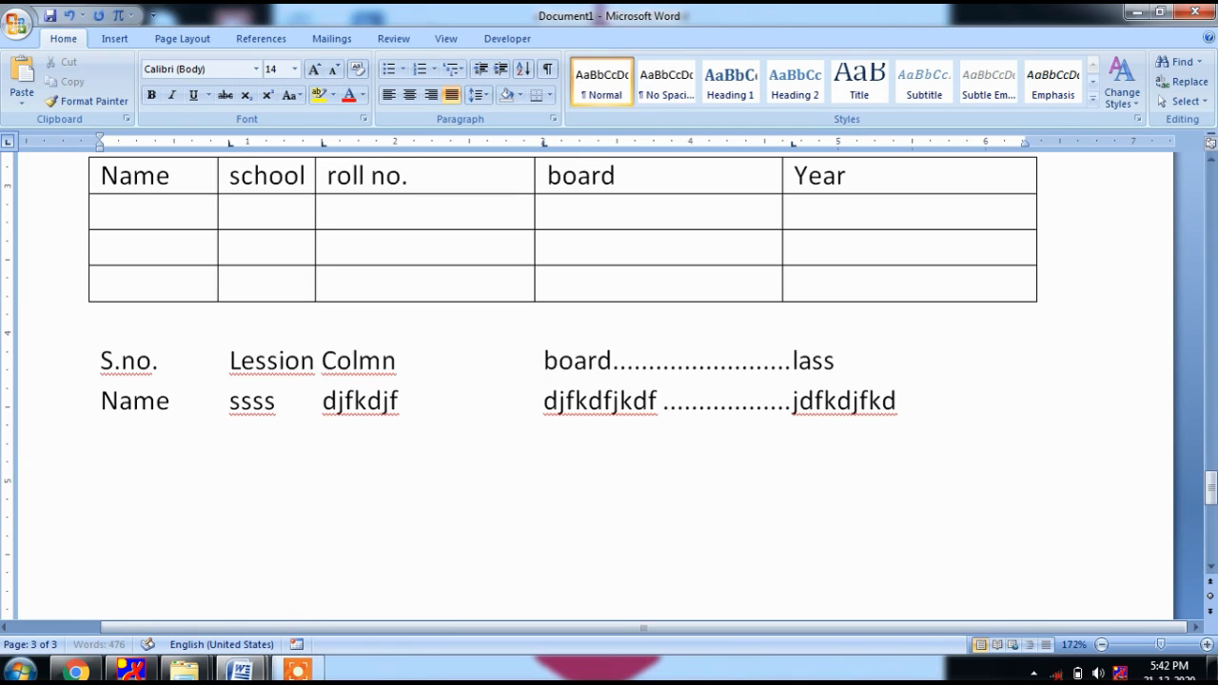
- Correct the misspelled heading words with the spelling suggestions Column and Lesion
right_click(358, 378)
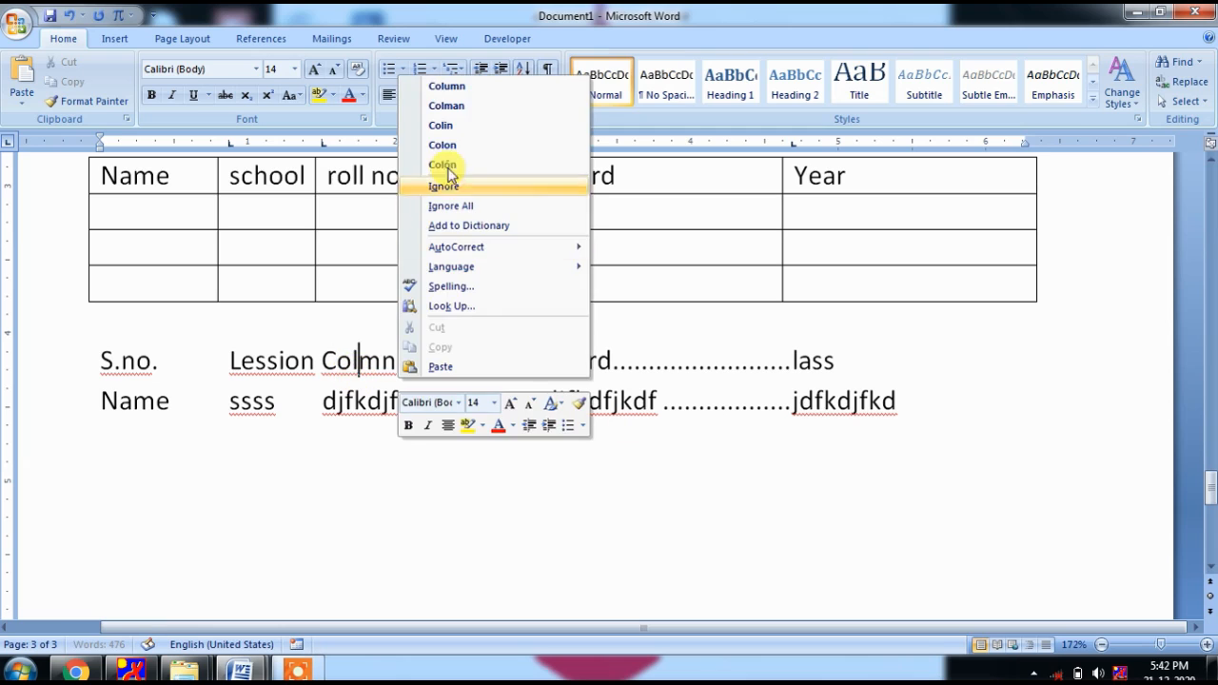
left_click(446, 85)
right_click(290, 362)
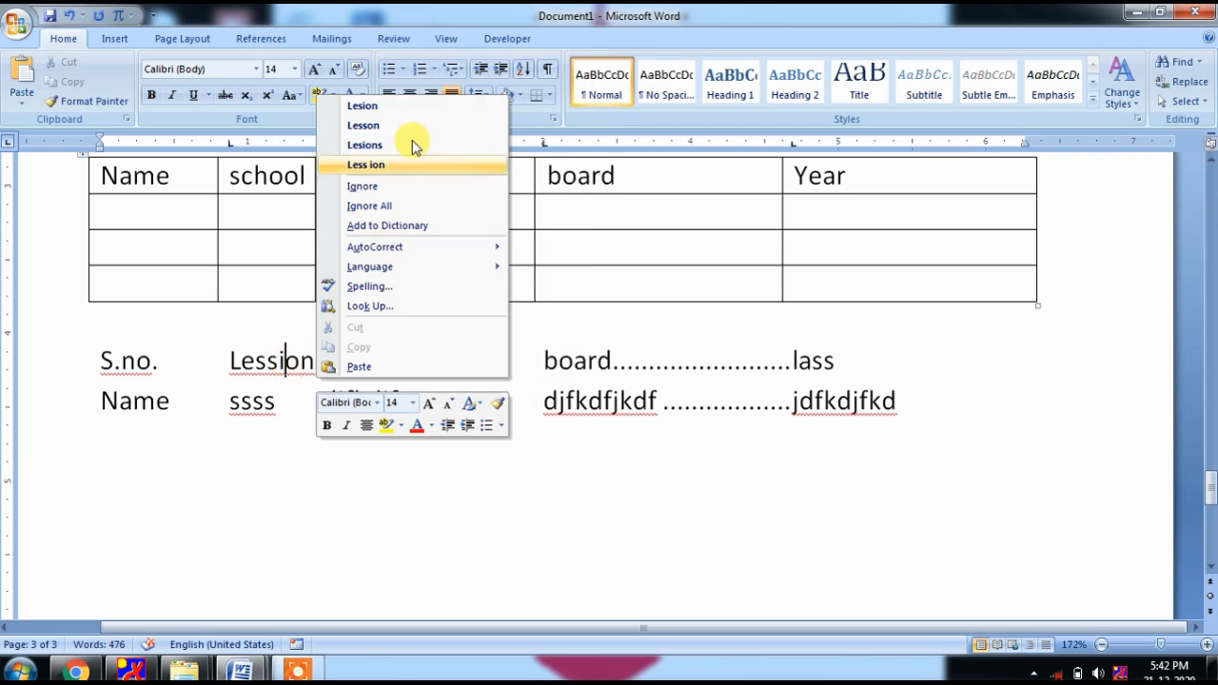
left_click(408, 116)
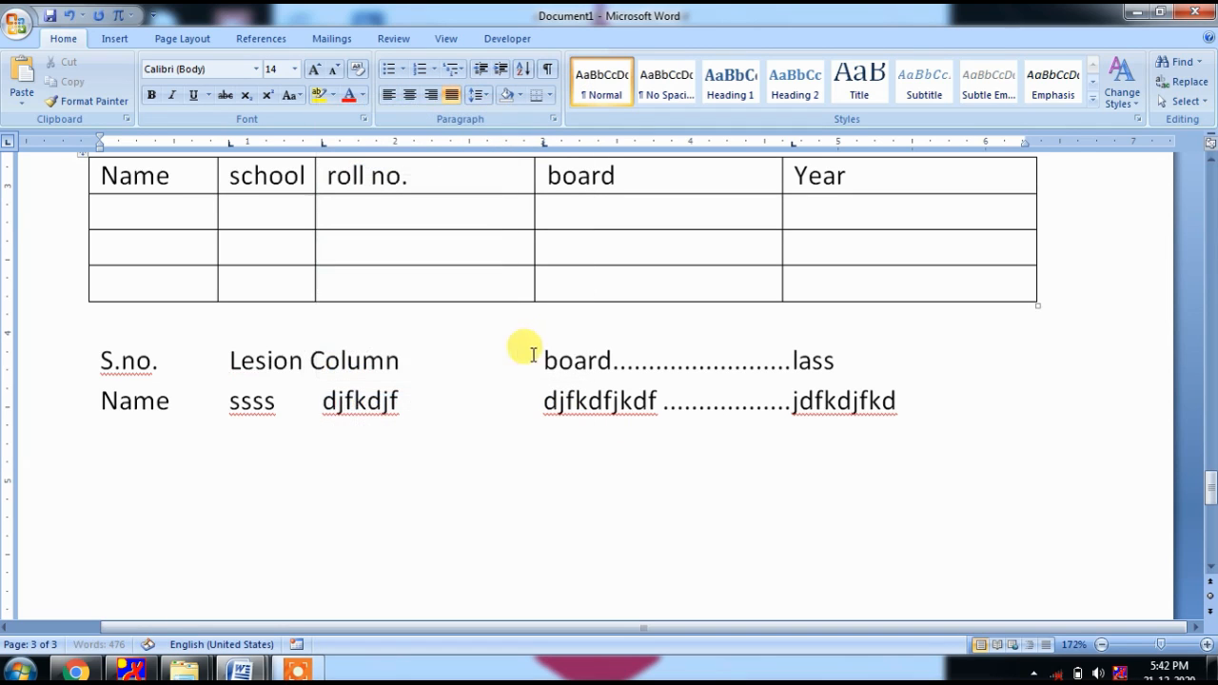
- Replace board with Page and the word after the dotted leader with No. in the heading line
double_click(591, 361)
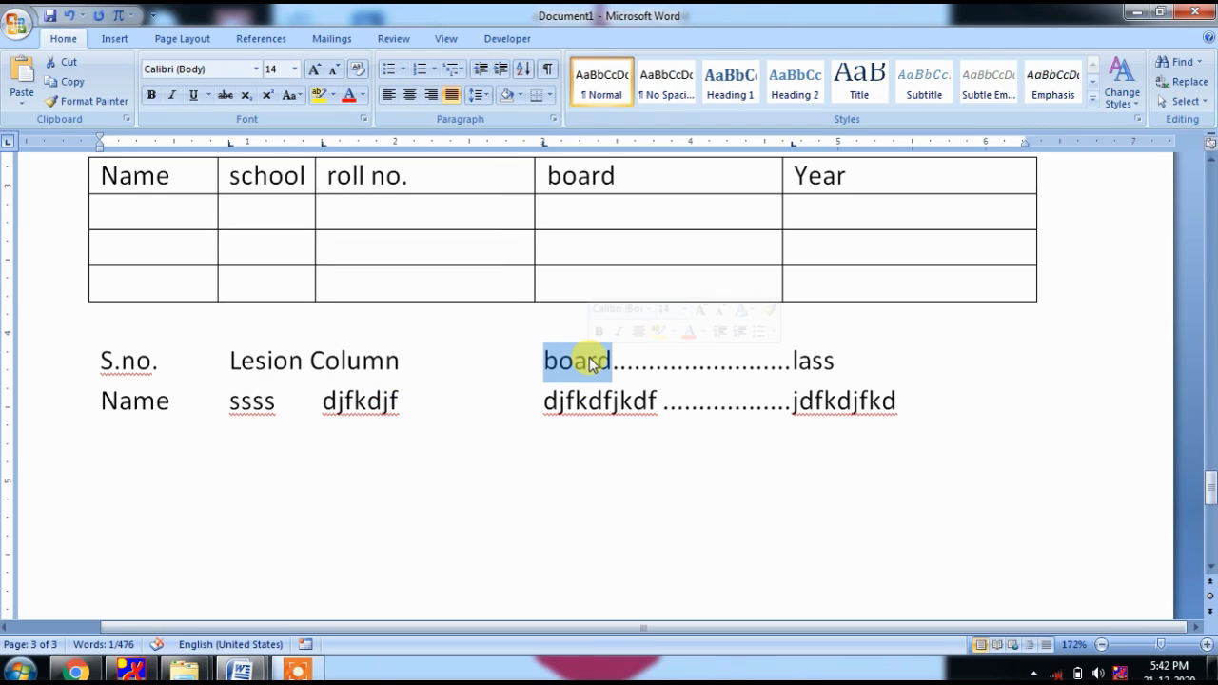
type("Page .")
key("Tab")
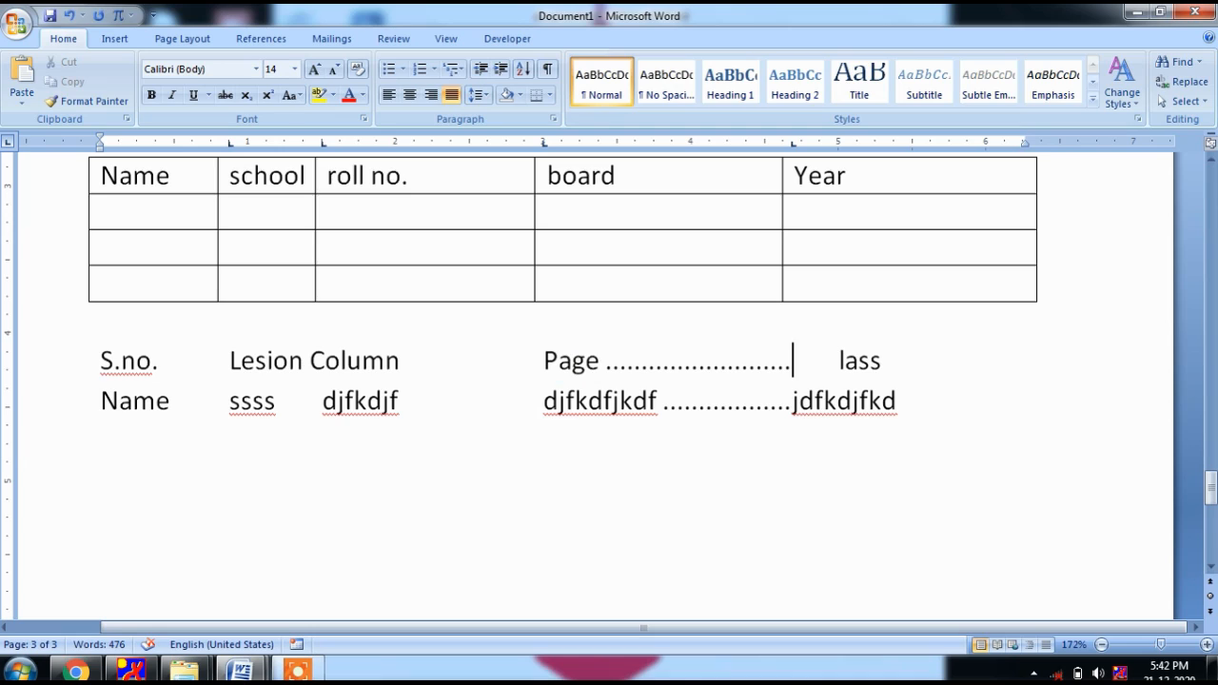
type("P")
key("BackSpace")
type("No.")
key("Delete")
key("Delete")
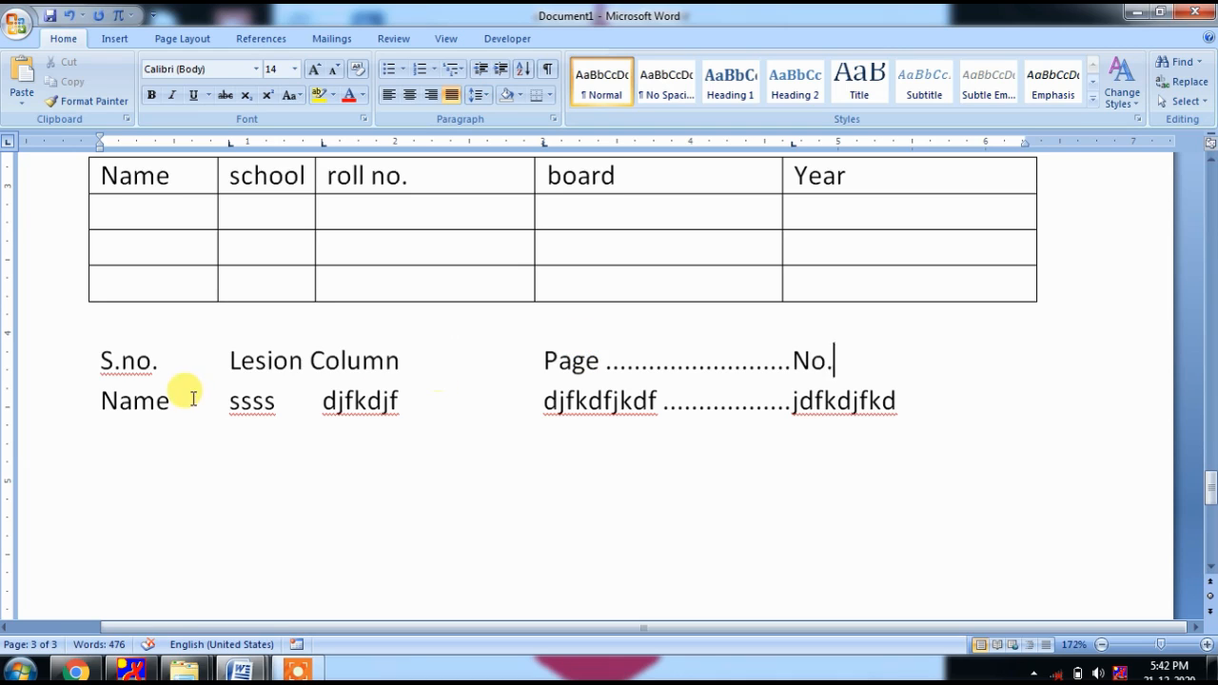
- Replace Name in the second line with 1 and a tab, and delete the remaining text of that line
double_click(131, 401)
type("1")
key("Tab")
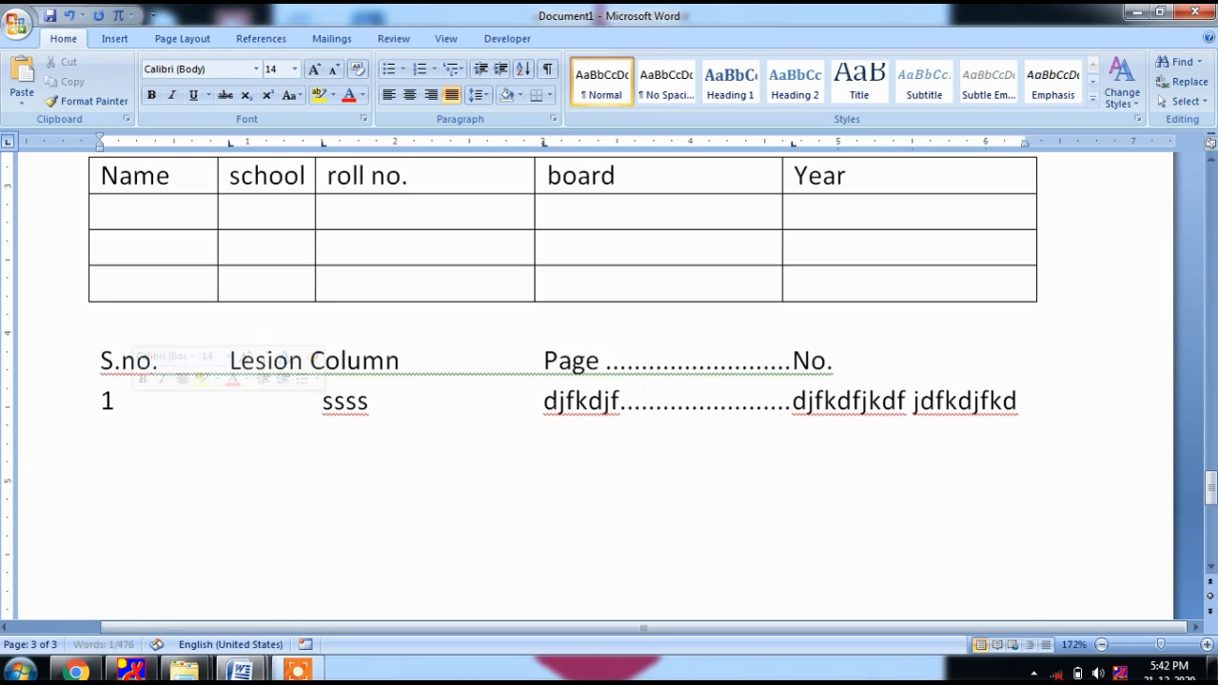
left_click_drag(248, 400, 1190, 397)
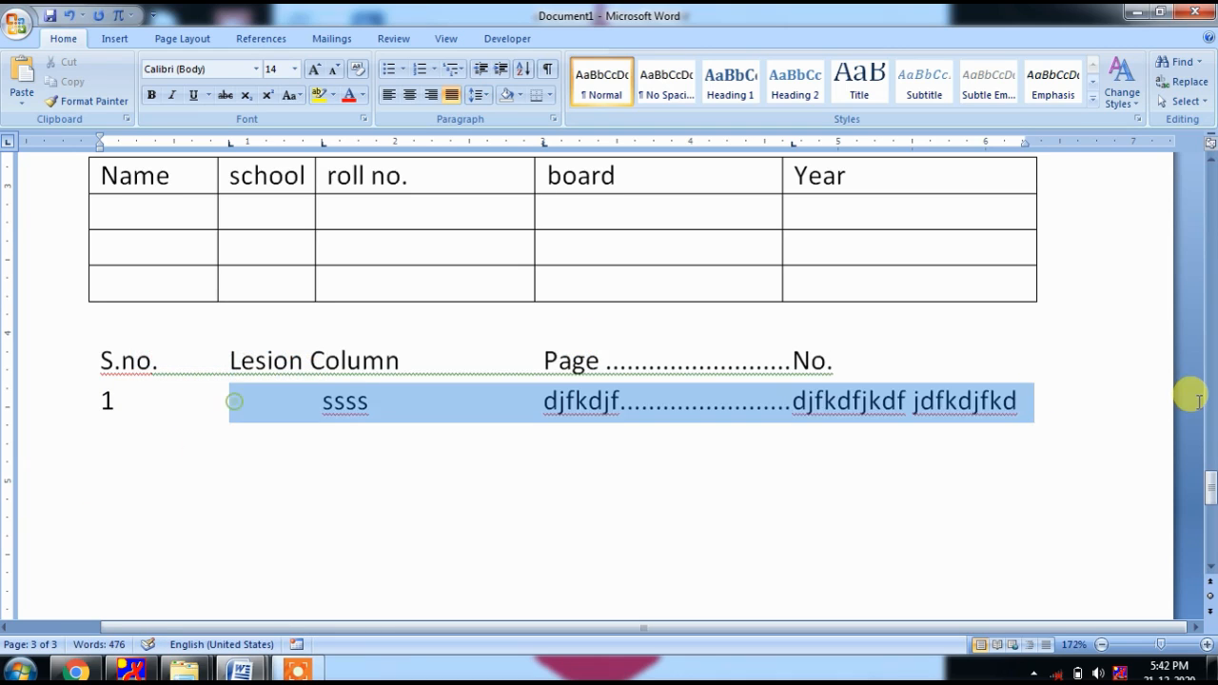
key("Delete")
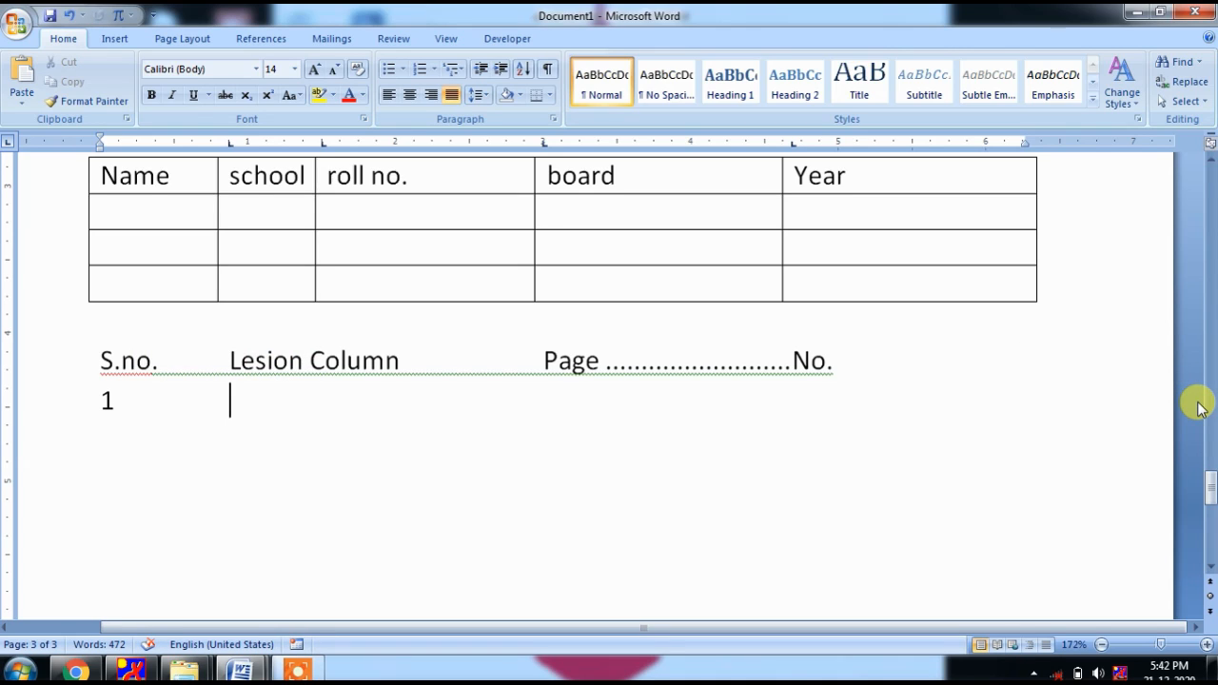
- Complete the second line with jdlfkjdlk, kjkjkjfdd and 10 separated by tabs, and start a new line below
type("jdlfkjdlk")
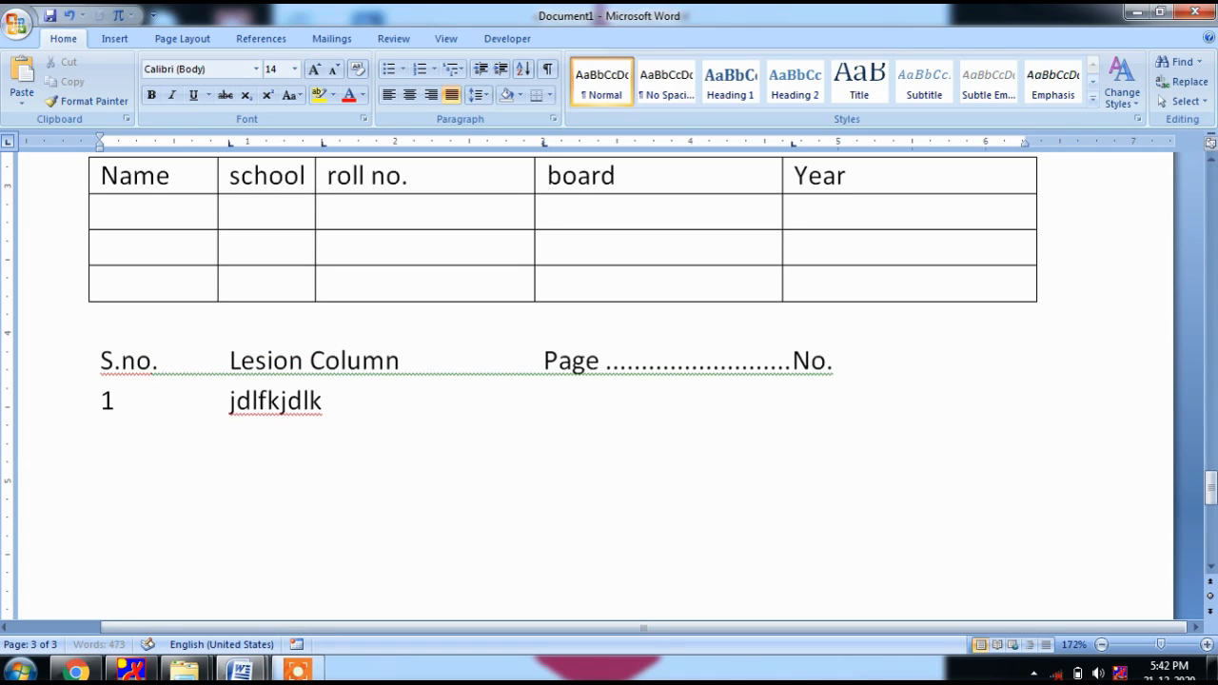
key("Tab")
type("kjkjkjfdd")
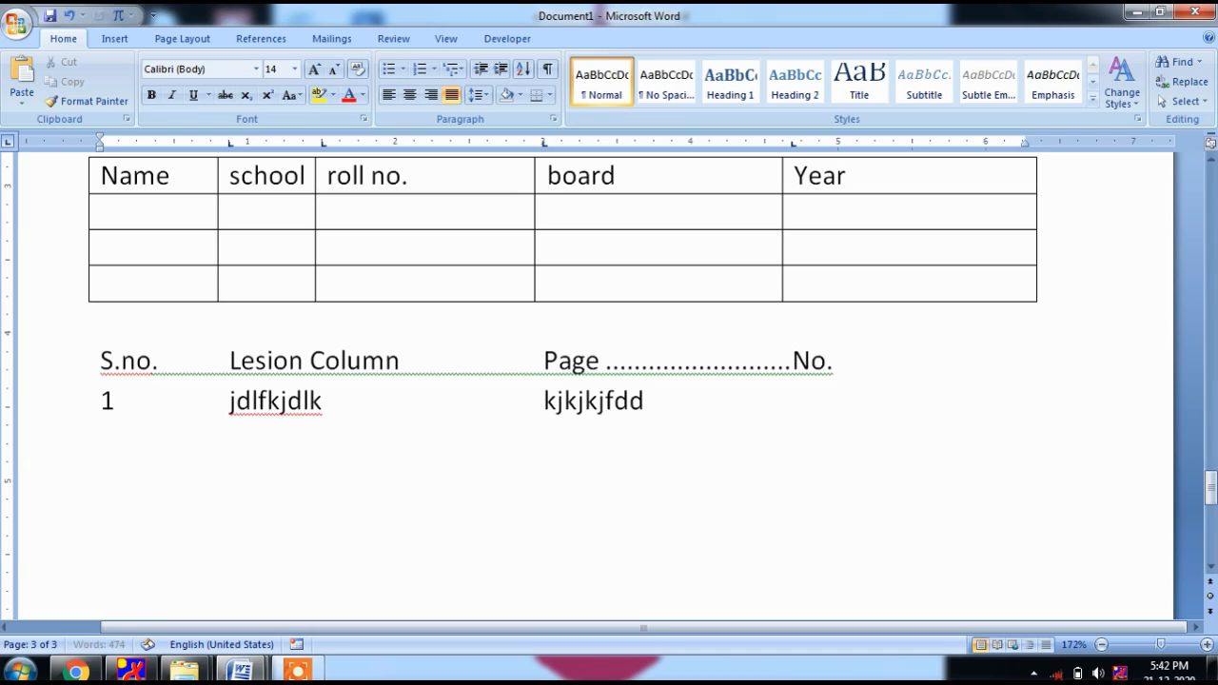
key("Tab")
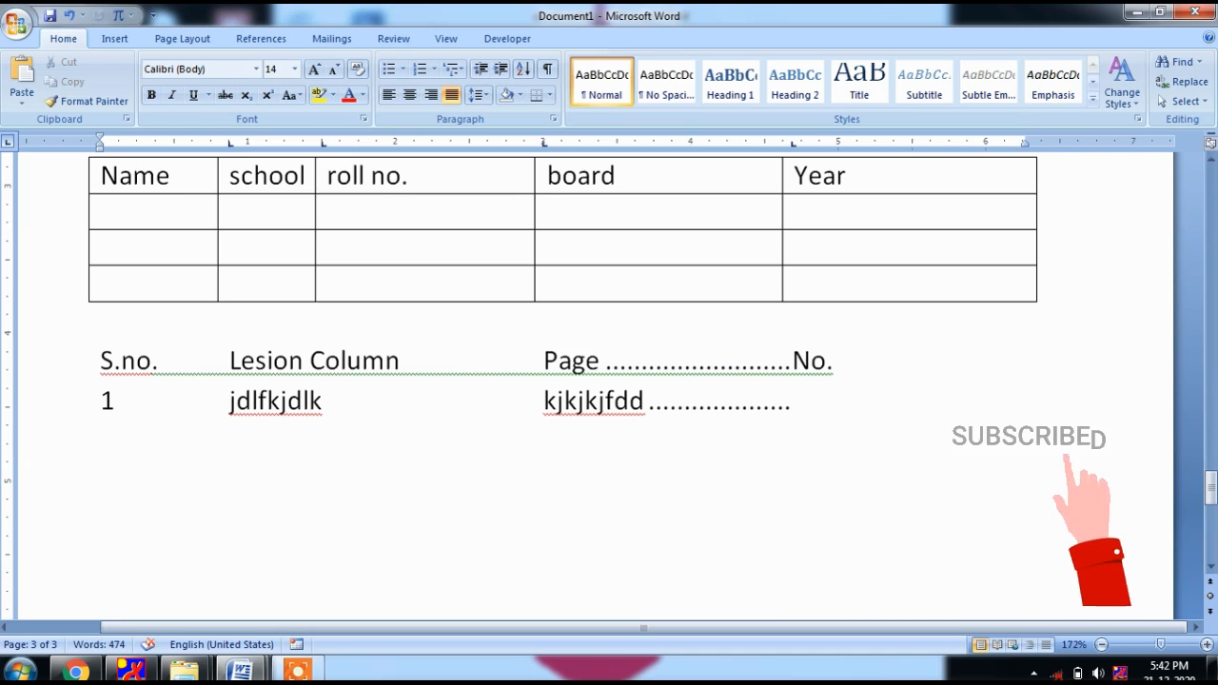
type("10")
key("Return")
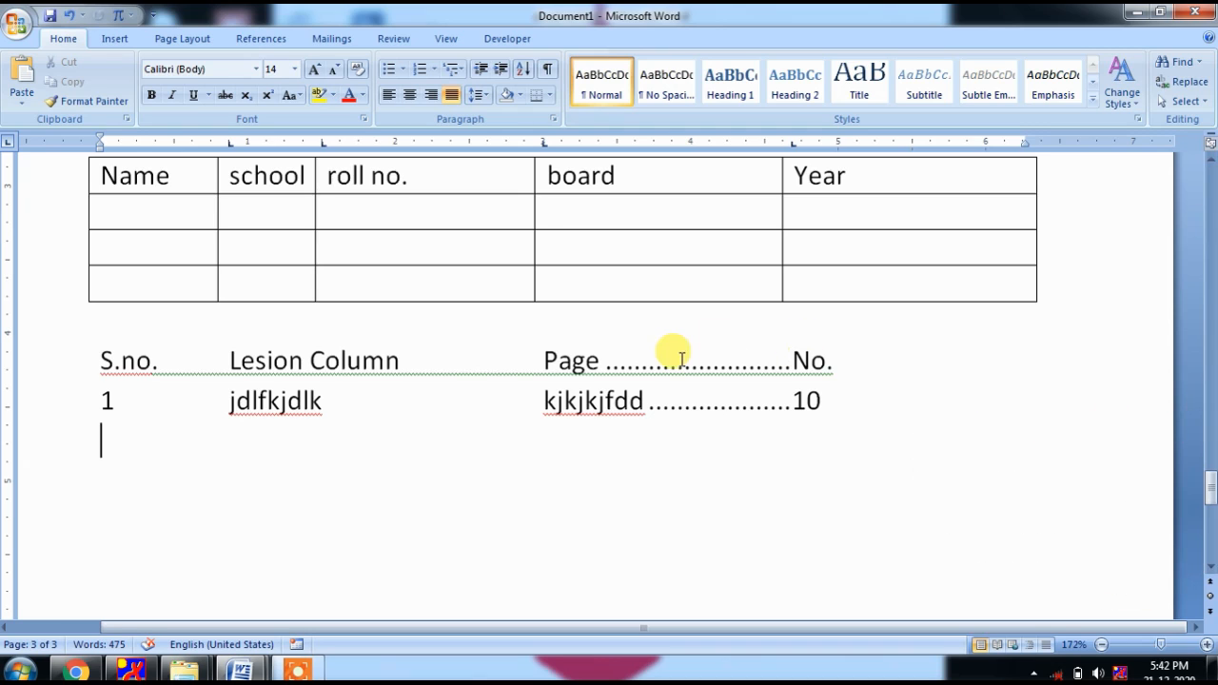
left_click_drag(679, 365, 702, 428)
scroll(471, 303, "up", 2)
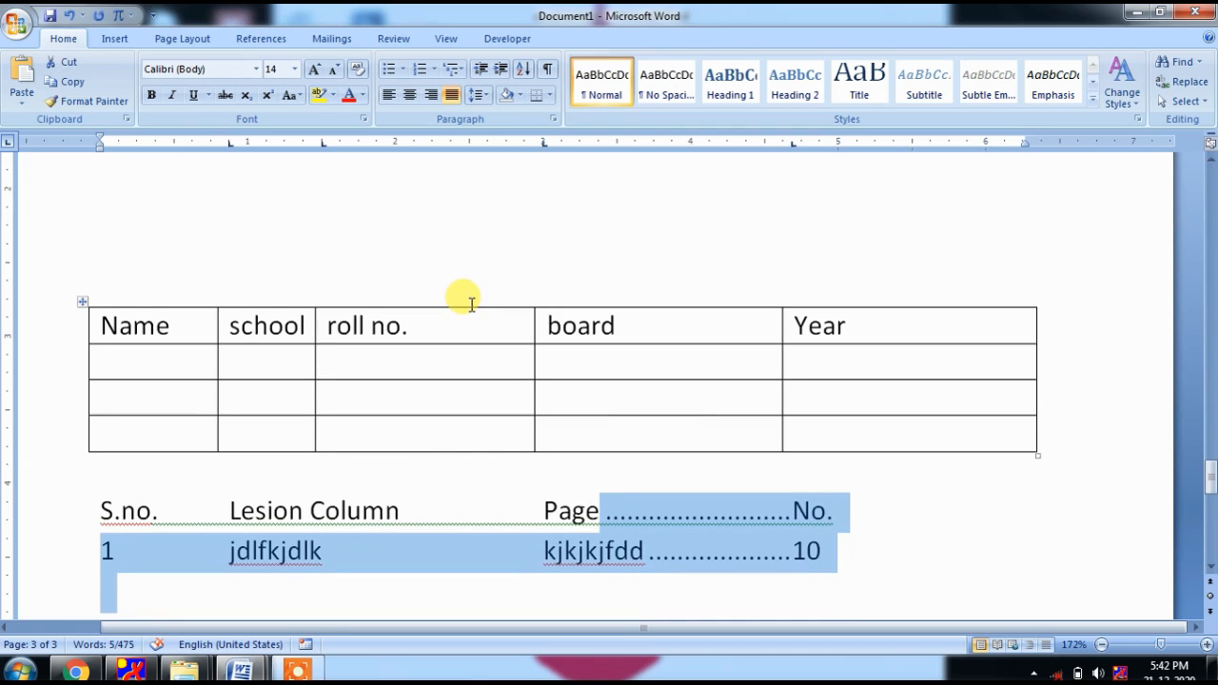
left_click(466, 464)
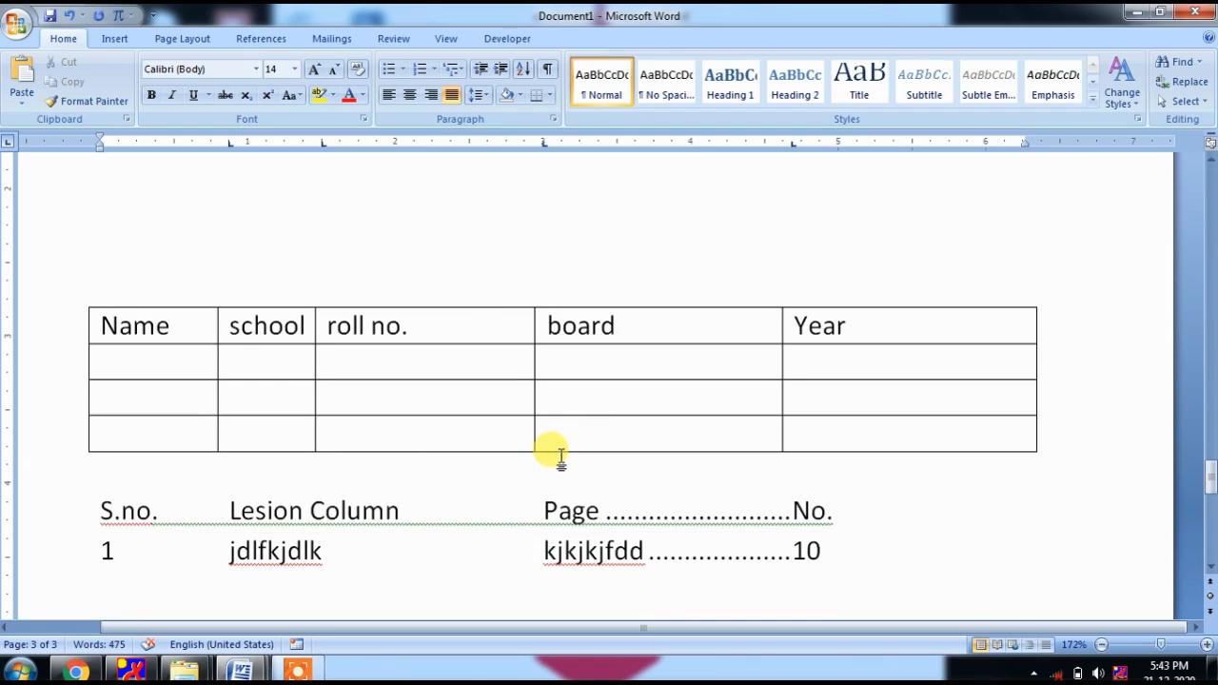